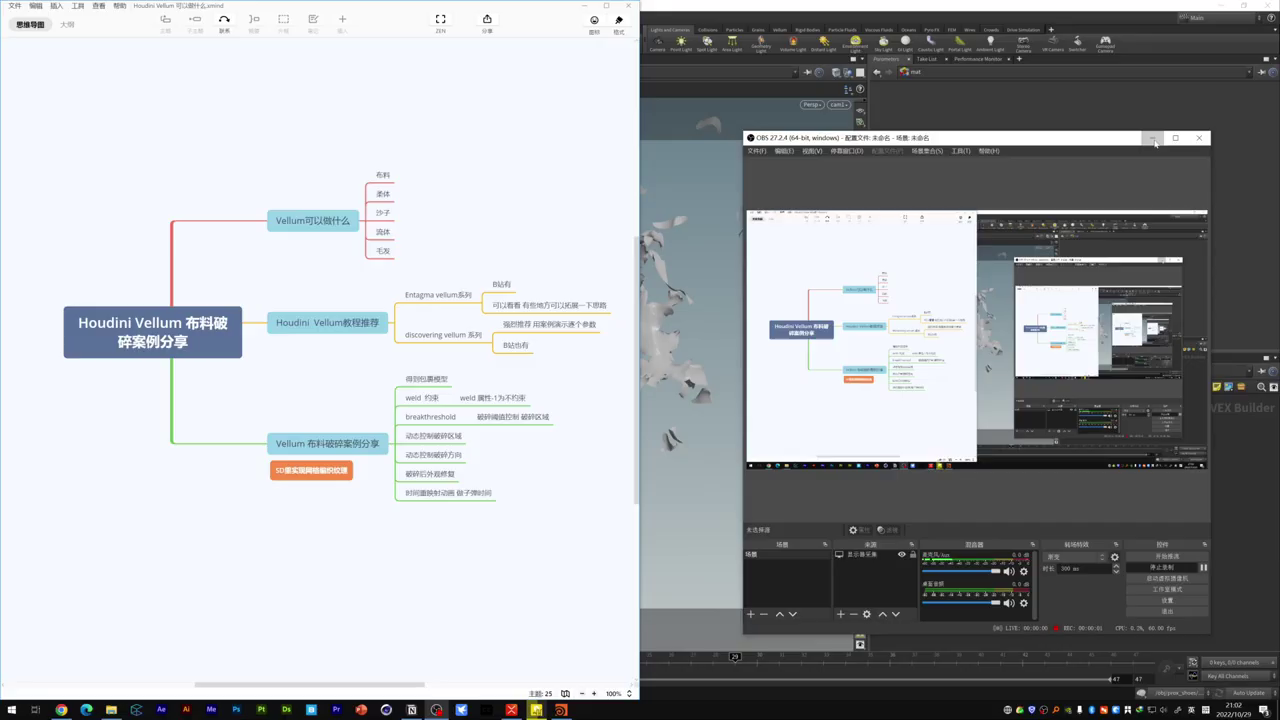
# Step: Bring the Houdini prox_shoes scene with the cloth-wrapped shoe to the front
pyautogui.click(1152, 139)
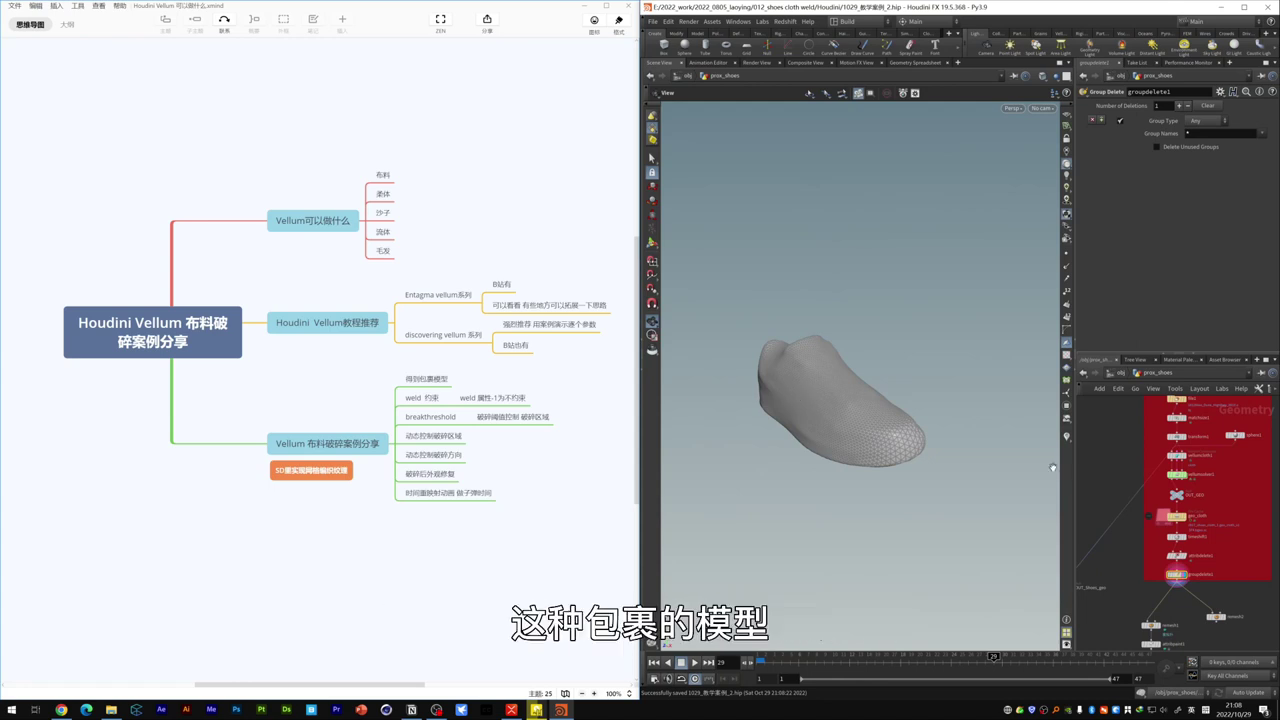
# Step: Set vellumcloth1's Stretch Rest Length Scale to 0.3
pyautogui.moveTo(1200, 507); pyautogui.dragTo(1208, 499, button='middle')
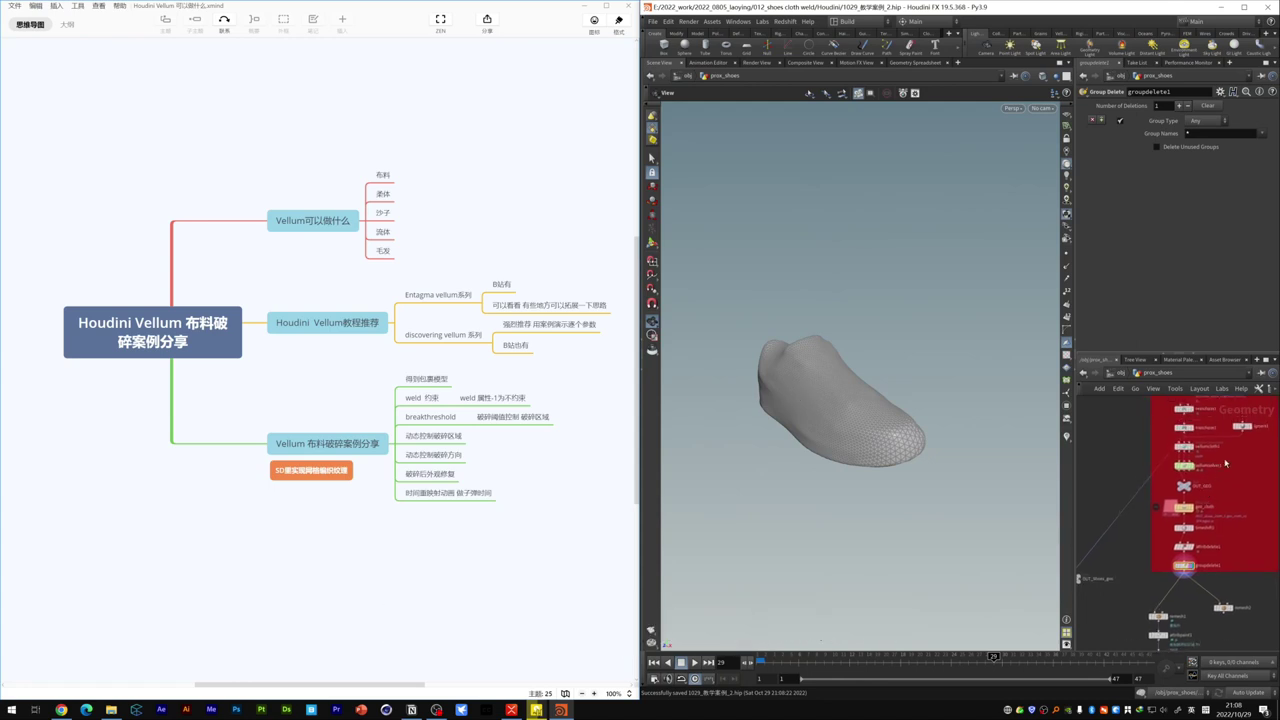
pyautogui.click(1183, 446)
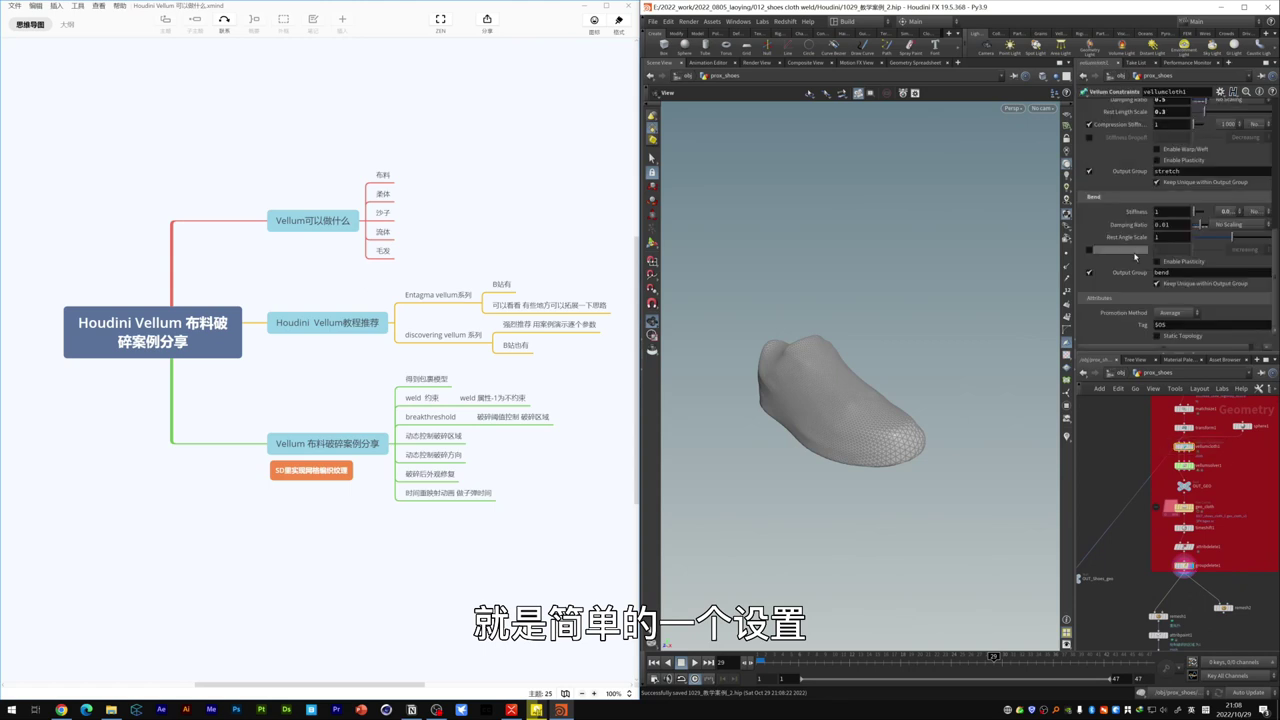
pyautogui.scroll(3, 1145, 250)
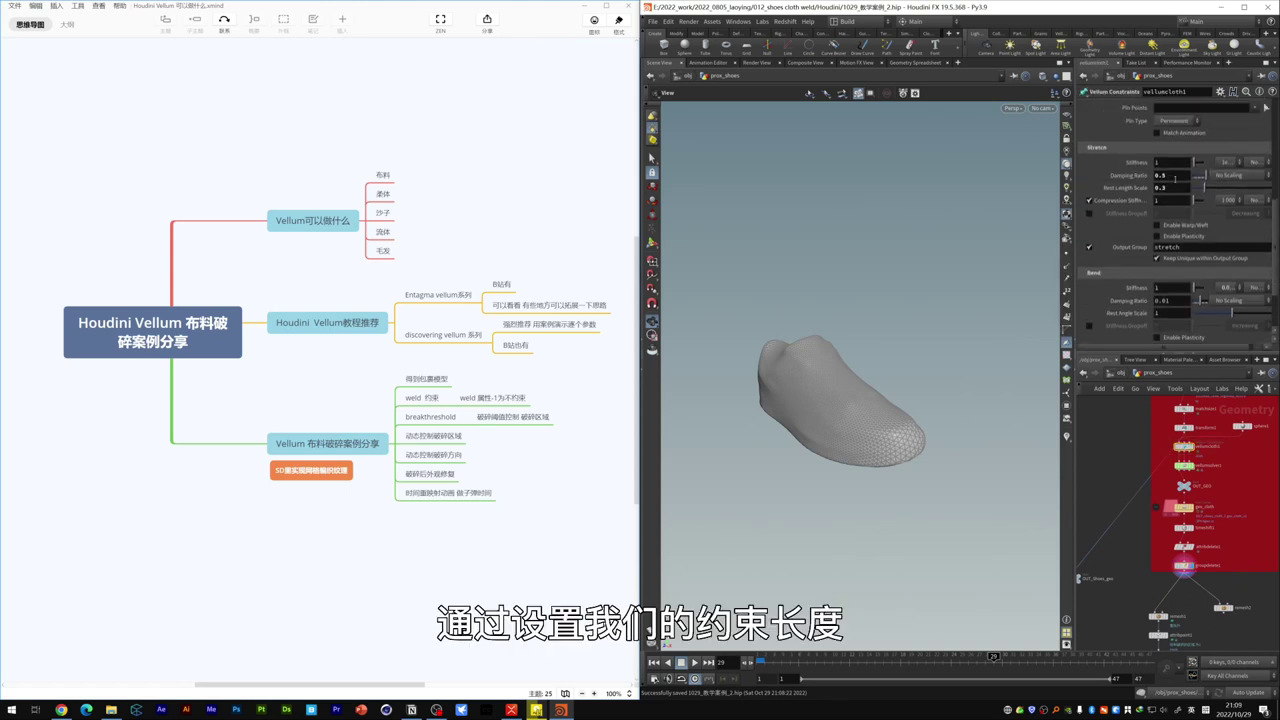
pyautogui.doubleClick(1162, 188)
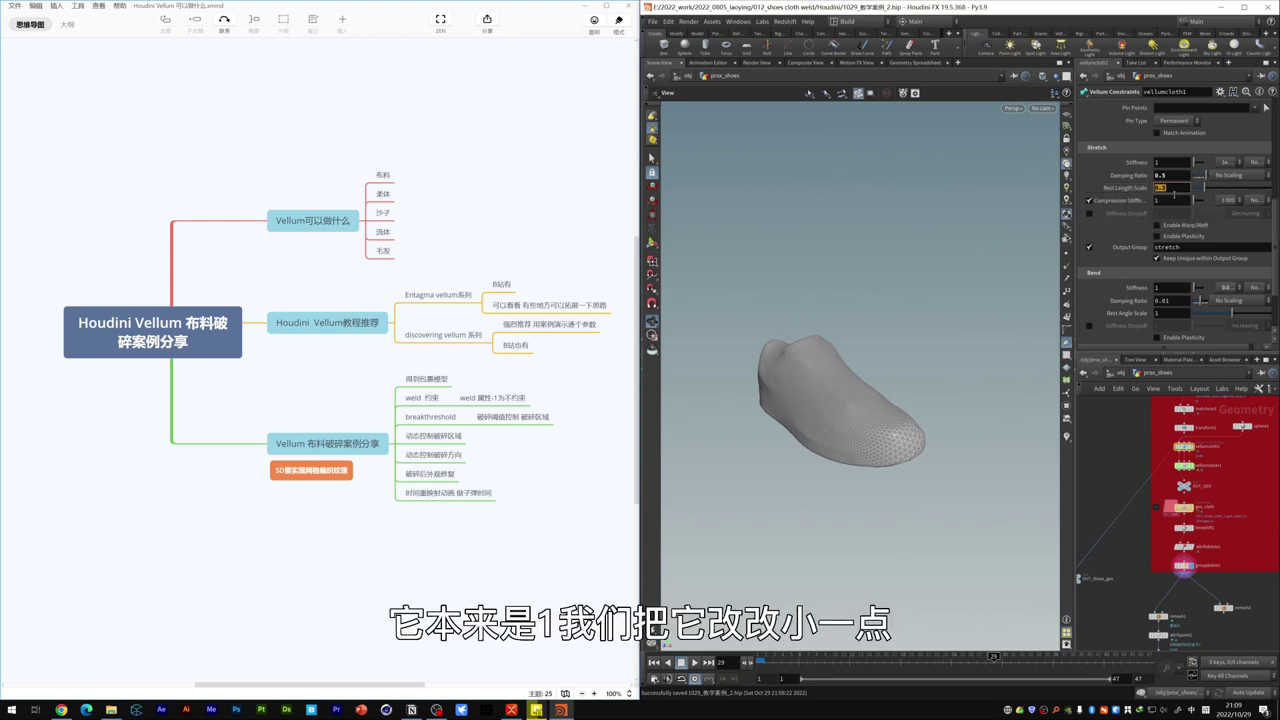
pyautogui.write('0.3')
pyautogui.press('Return')
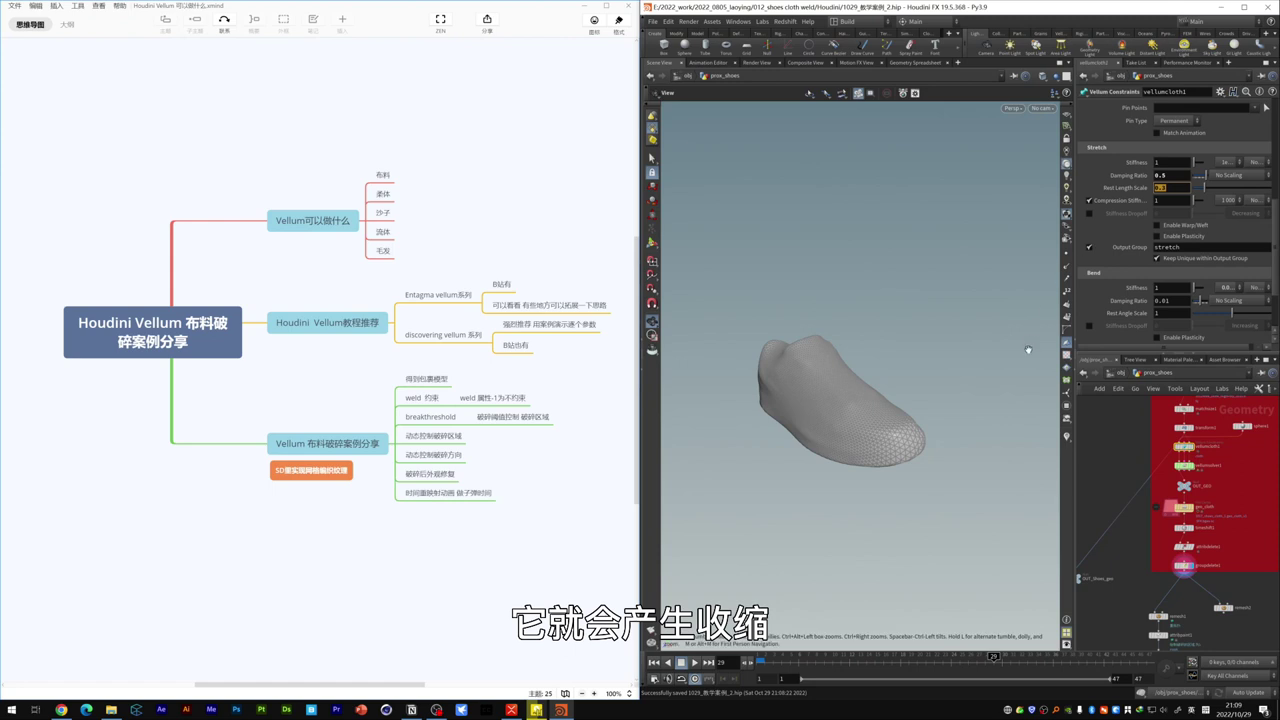
pyautogui.scroll(1, 1254, 505)
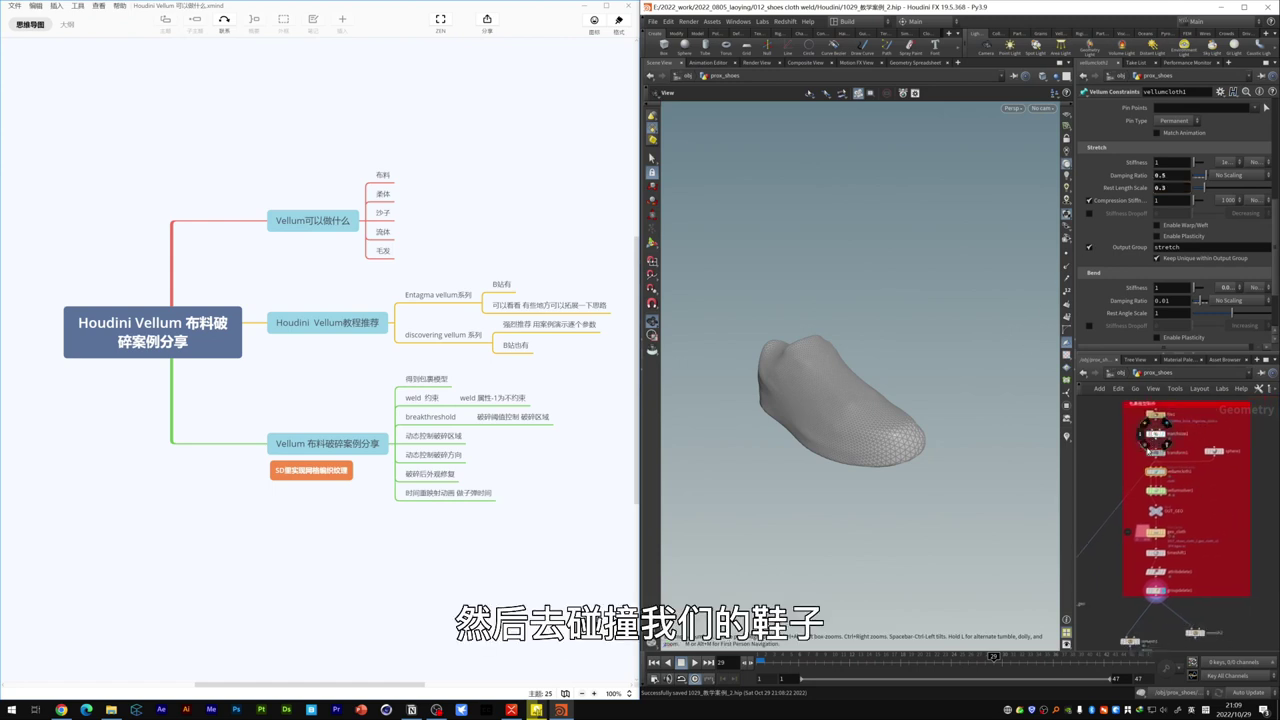
pyautogui.scroll(-3, 1184, 519)
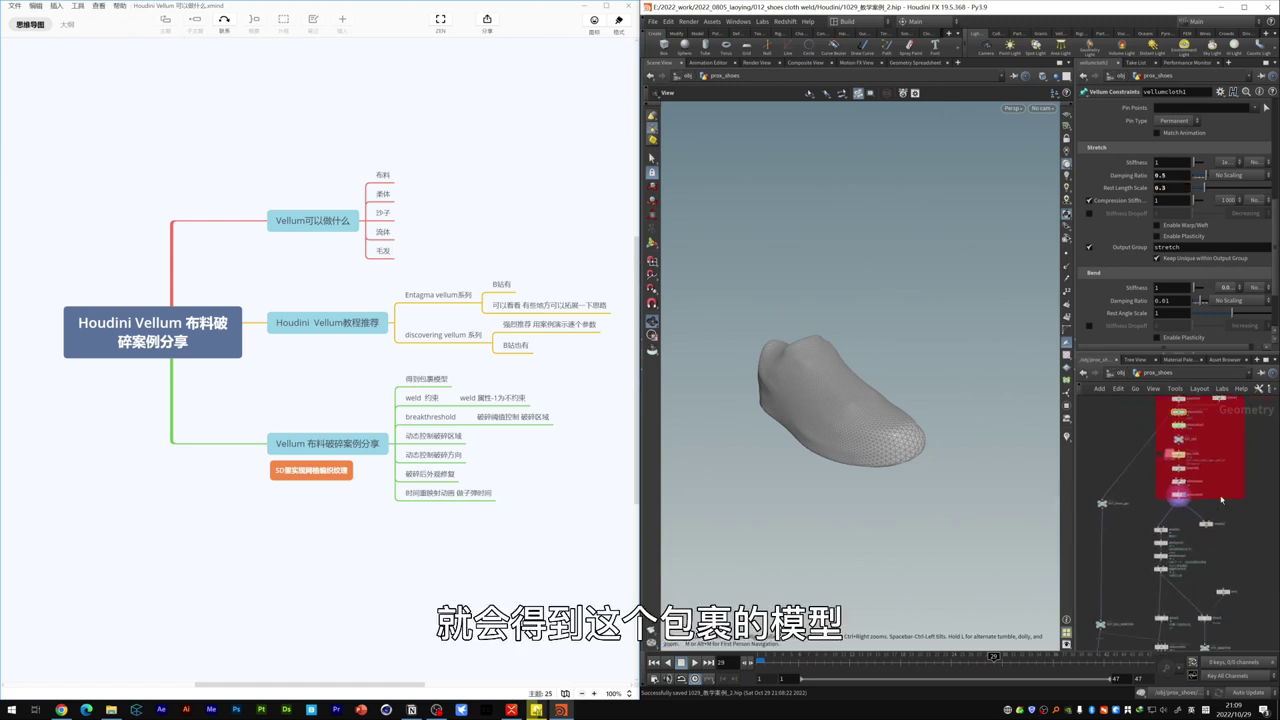
pyautogui.scroll(2, 1180, 520)
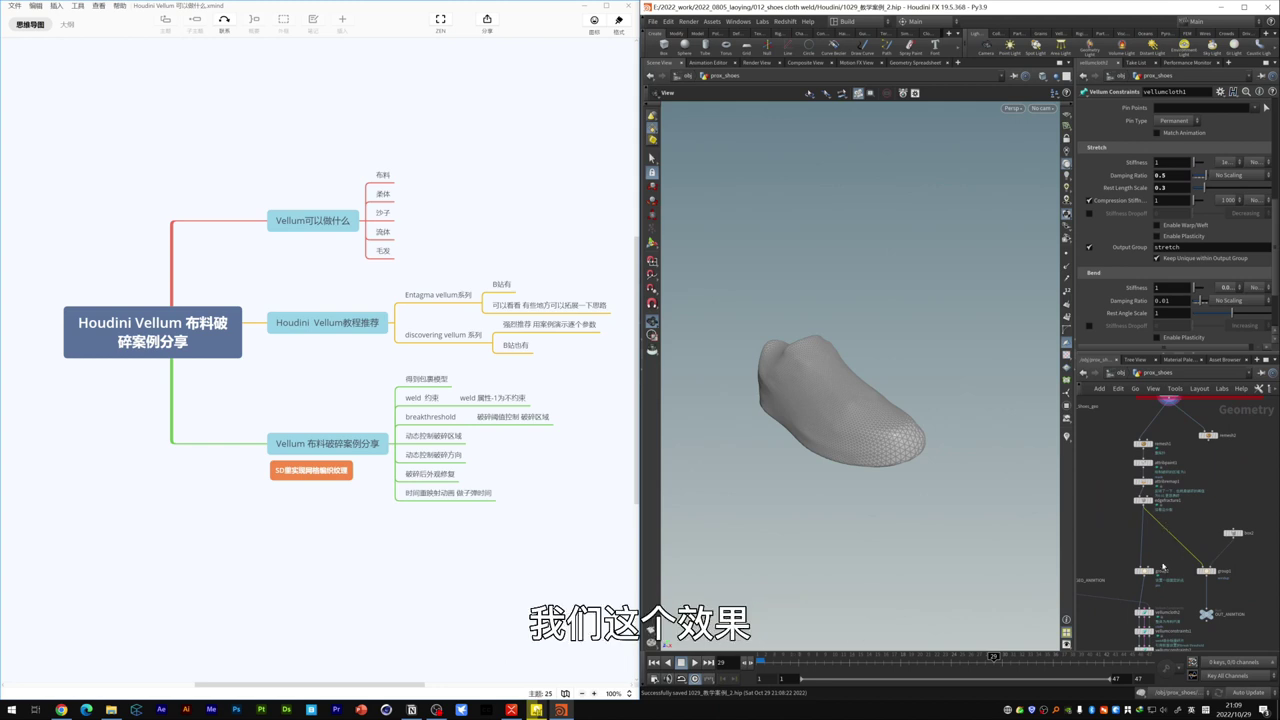
pyautogui.moveTo(1163, 566); pyautogui.dragTo(1155, 502, button='middle')
# Step: Display edgefracture1's 1500 coloured pieces and orbit around the fractured shoe
pyautogui.click(1136, 466)
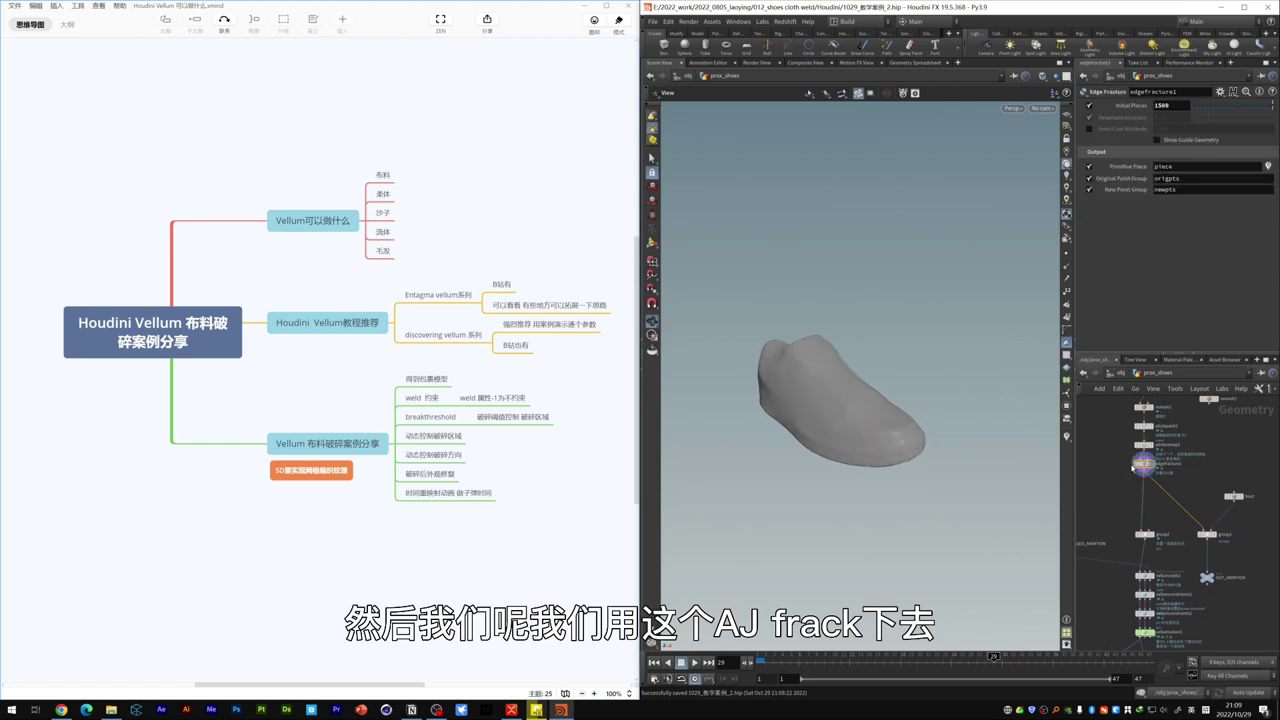
pyautogui.scroll(2, 1138, 465)
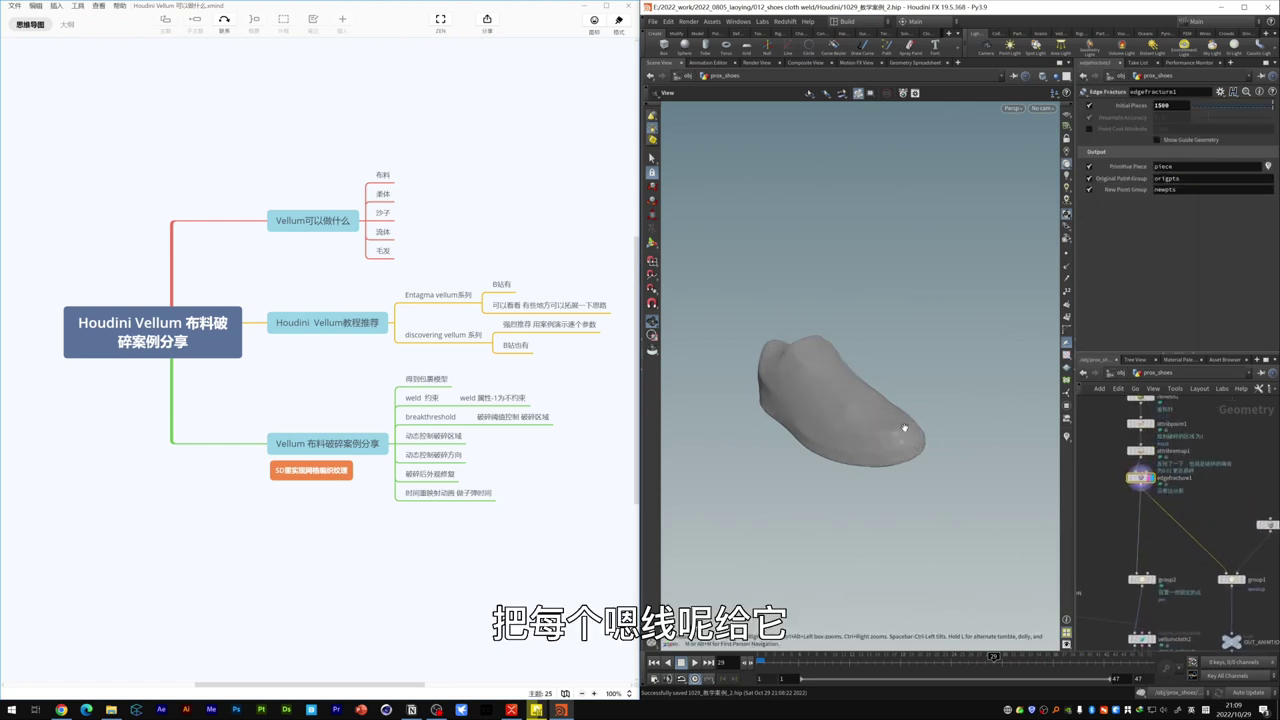
pyautogui.moveTo(903, 430)
pyautogui.keyDown('alt'); pyautogui.mouseDown(button='right')
pyautogui.moveTo(951, 449)
pyautogui.moveTo(1018, 430)
pyautogui.mouseUp(button='right'); pyautogui.keyUp('alt')
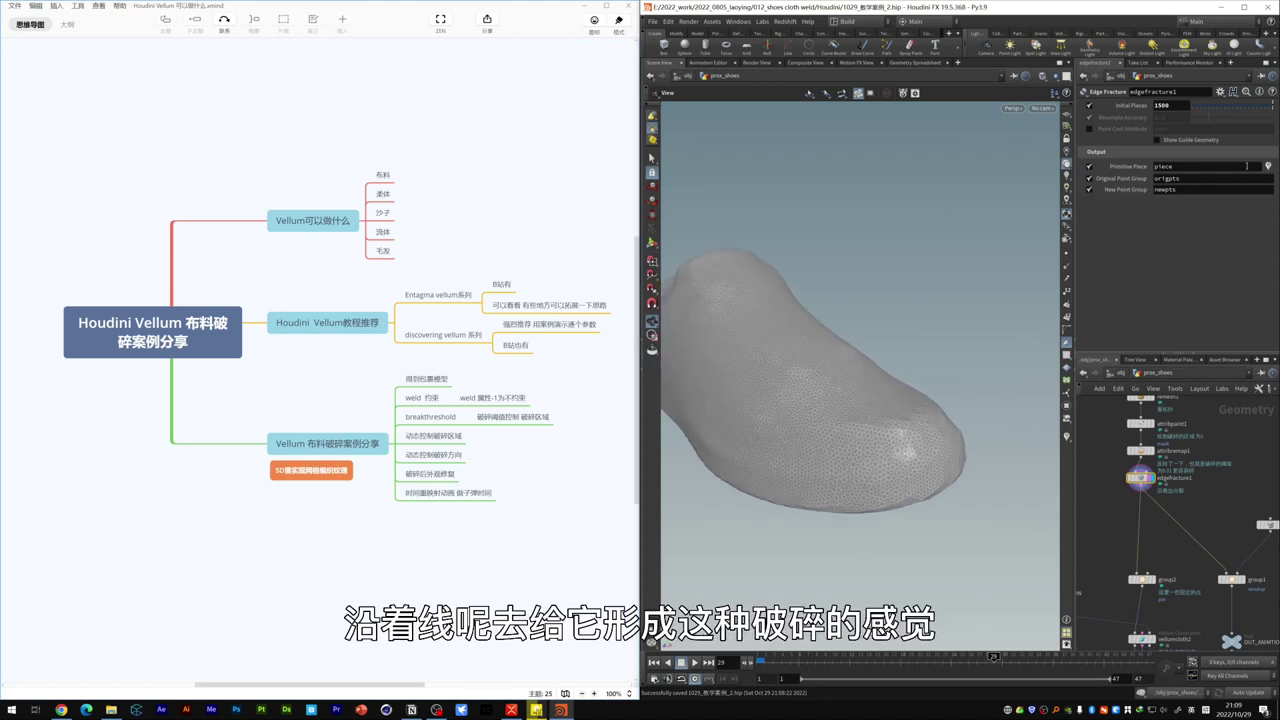
pyautogui.click(1067, 438)
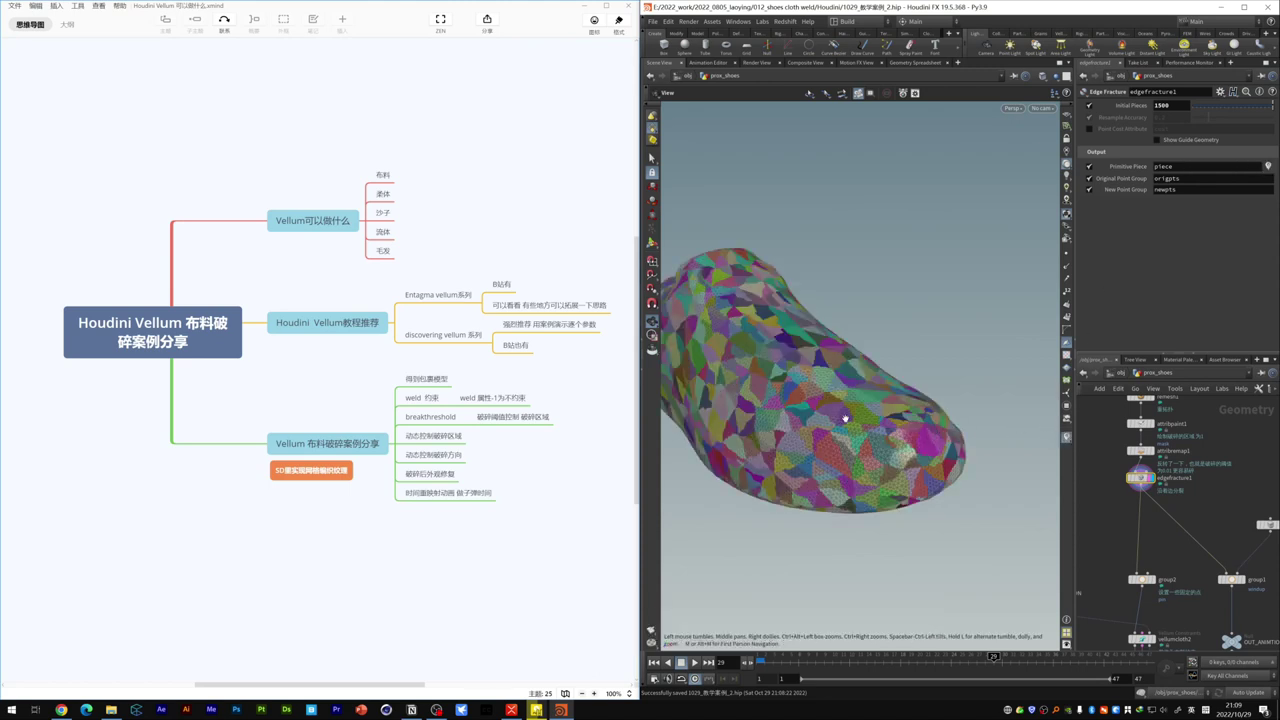
pyautogui.moveTo(760, 370)
pyautogui.mouseDown()
pyautogui.moveTo(832, 372)
pyautogui.moveTo(840, 400)
pyautogui.moveTo(905, 408)
pyautogui.mouseUp()
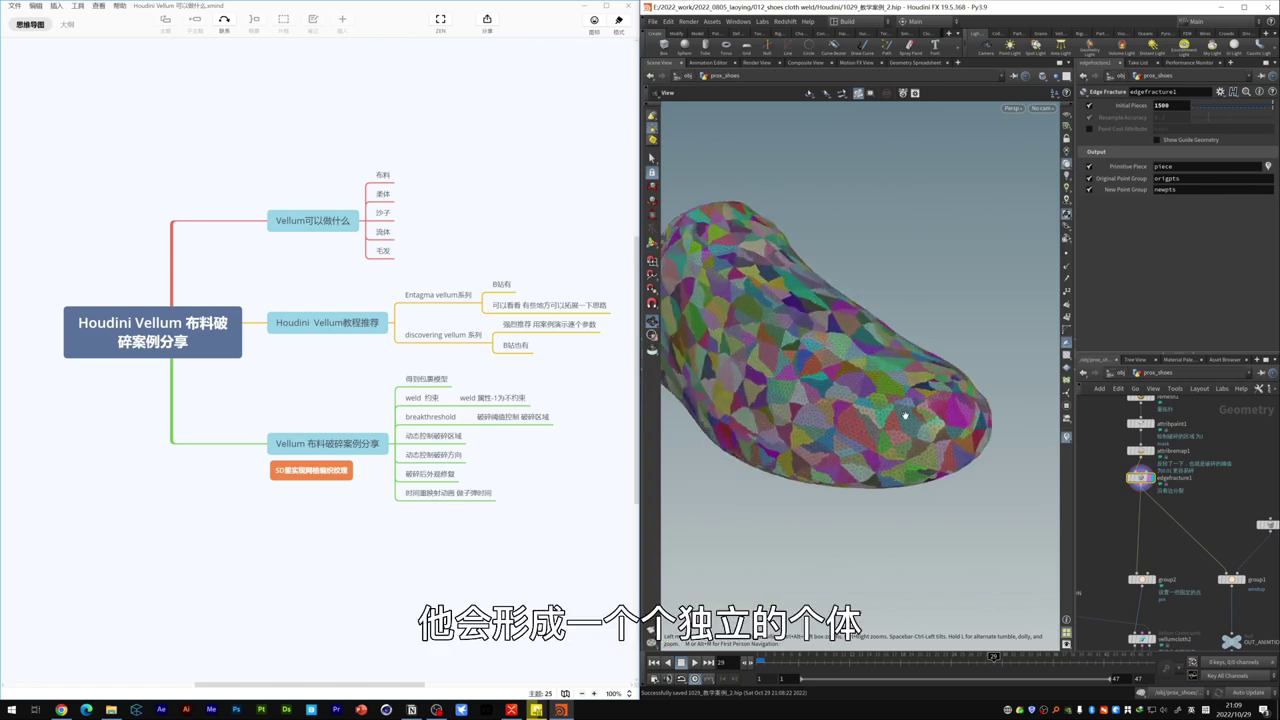
# Step: Display group2 to show the yellow pin points on the shoe
pyautogui.moveTo(1185, 525); pyautogui.dragTo(1206, 455, button='middle')
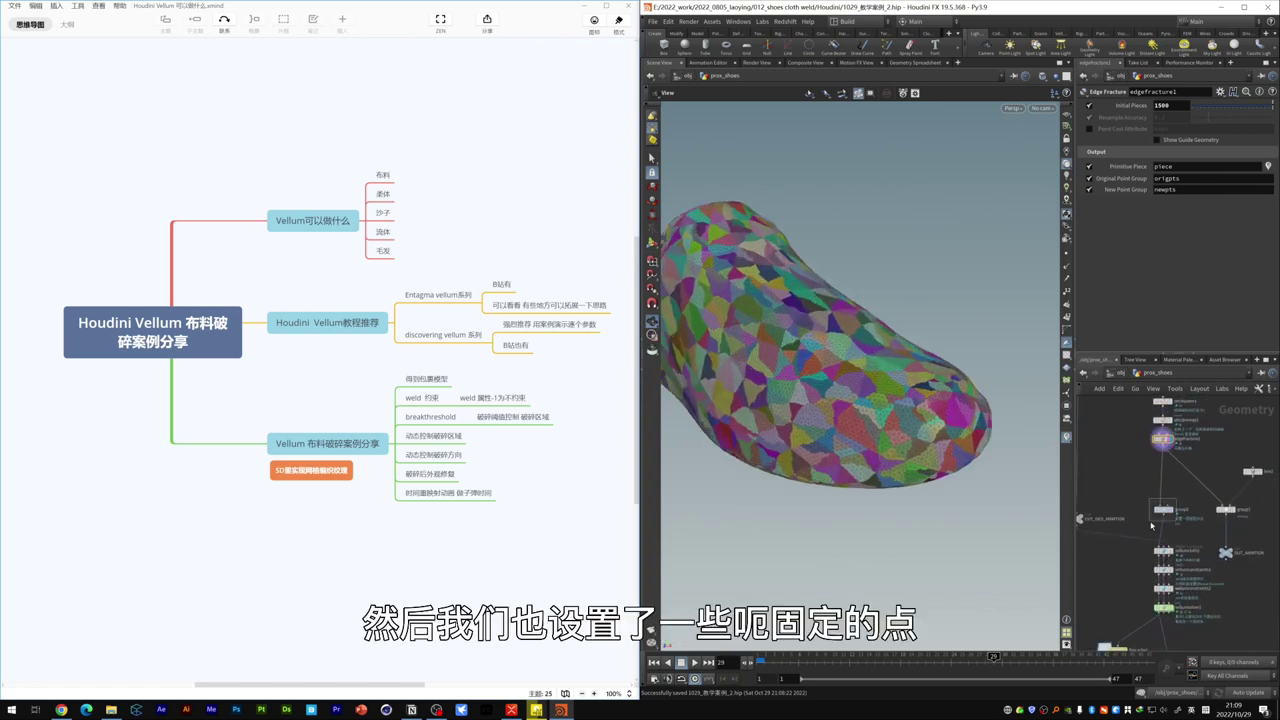
pyautogui.click(1163, 509)
pyautogui.scroll(-3, 904, 405)
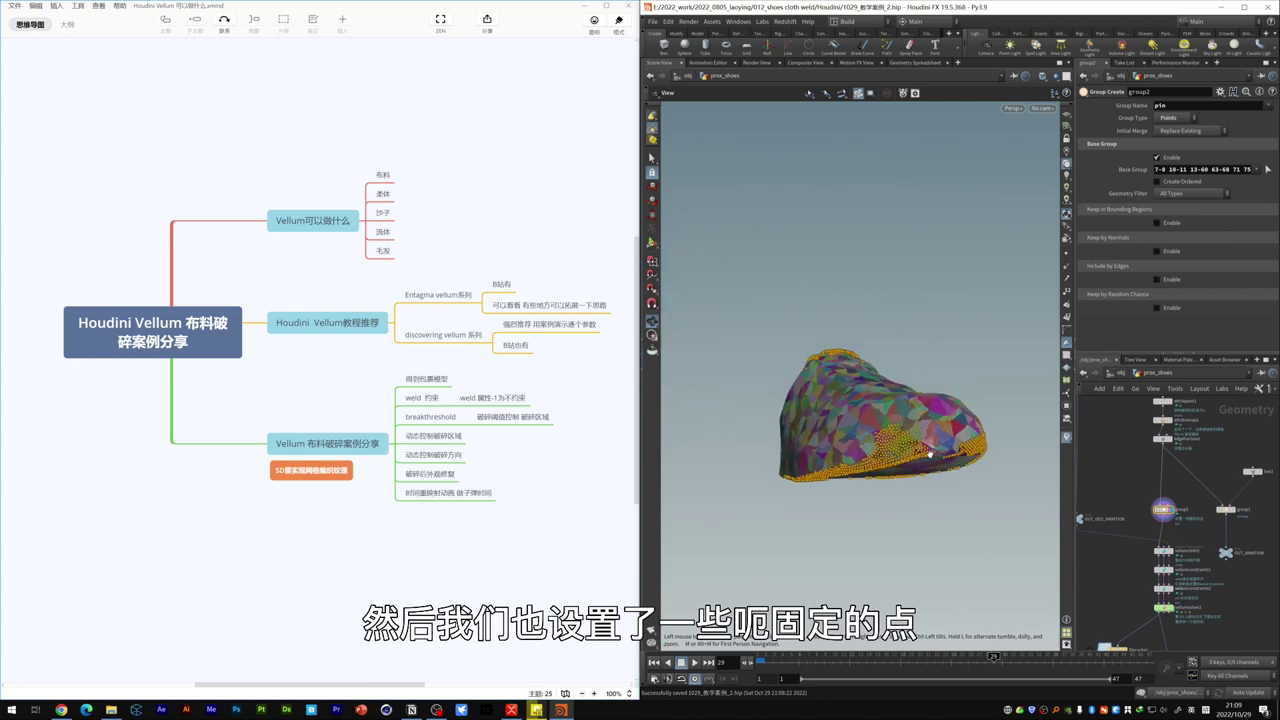
pyautogui.moveTo(904, 405); pyautogui.dragTo(860, 420)
# Step: Select vellumcloth2 to view its cloth constraint settings
pyautogui.moveTo(1163, 555); pyautogui.dragTo(1167, 518, button='middle')
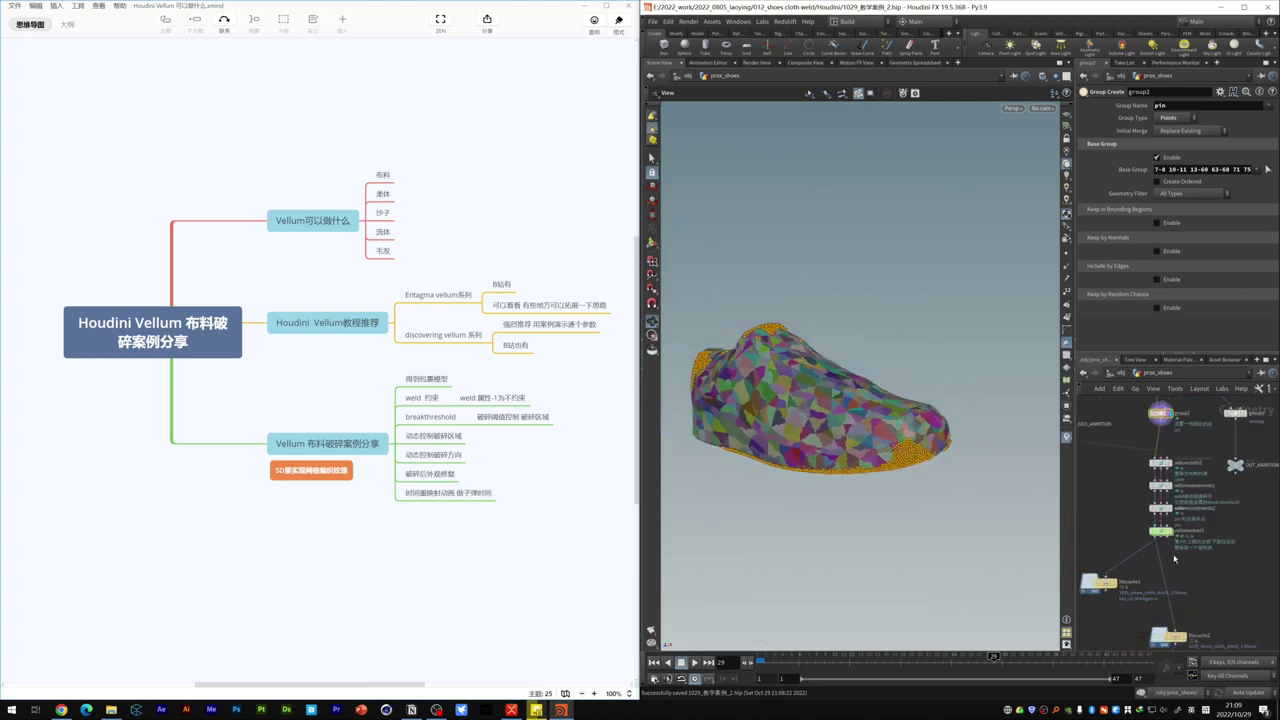
pyautogui.scroll(2, 1128, 427)
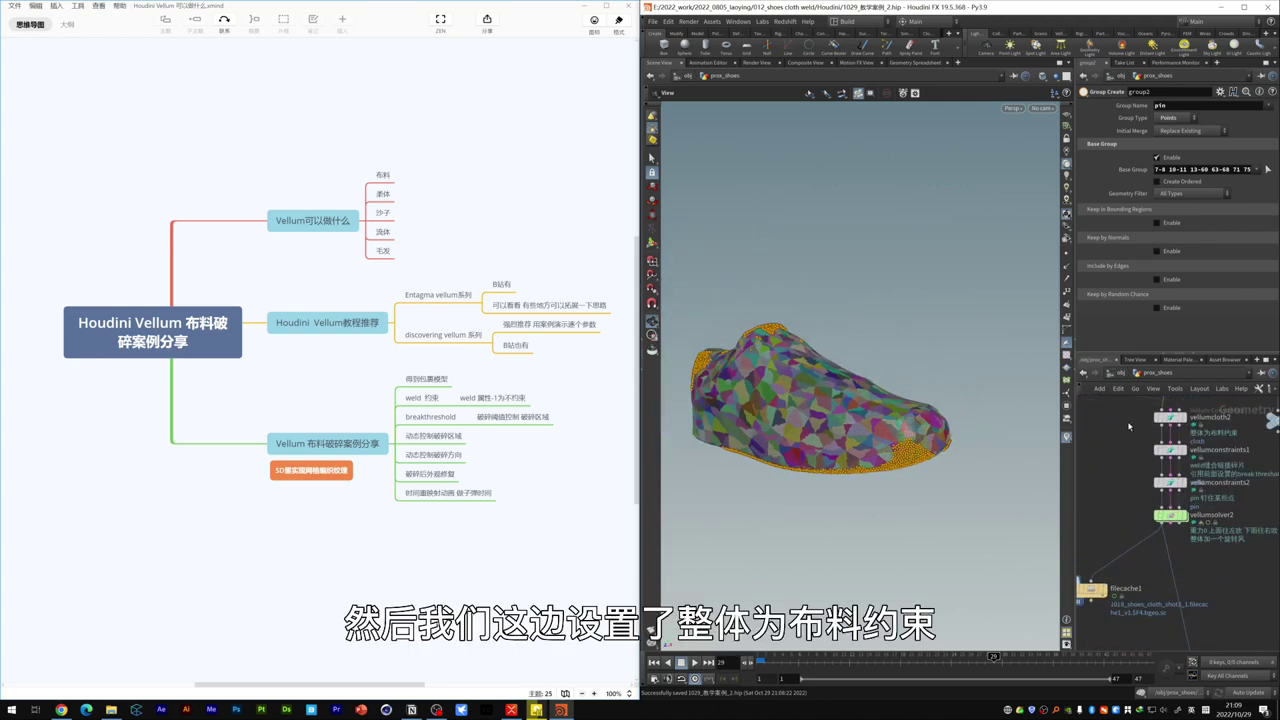
pyautogui.click(1170, 417)
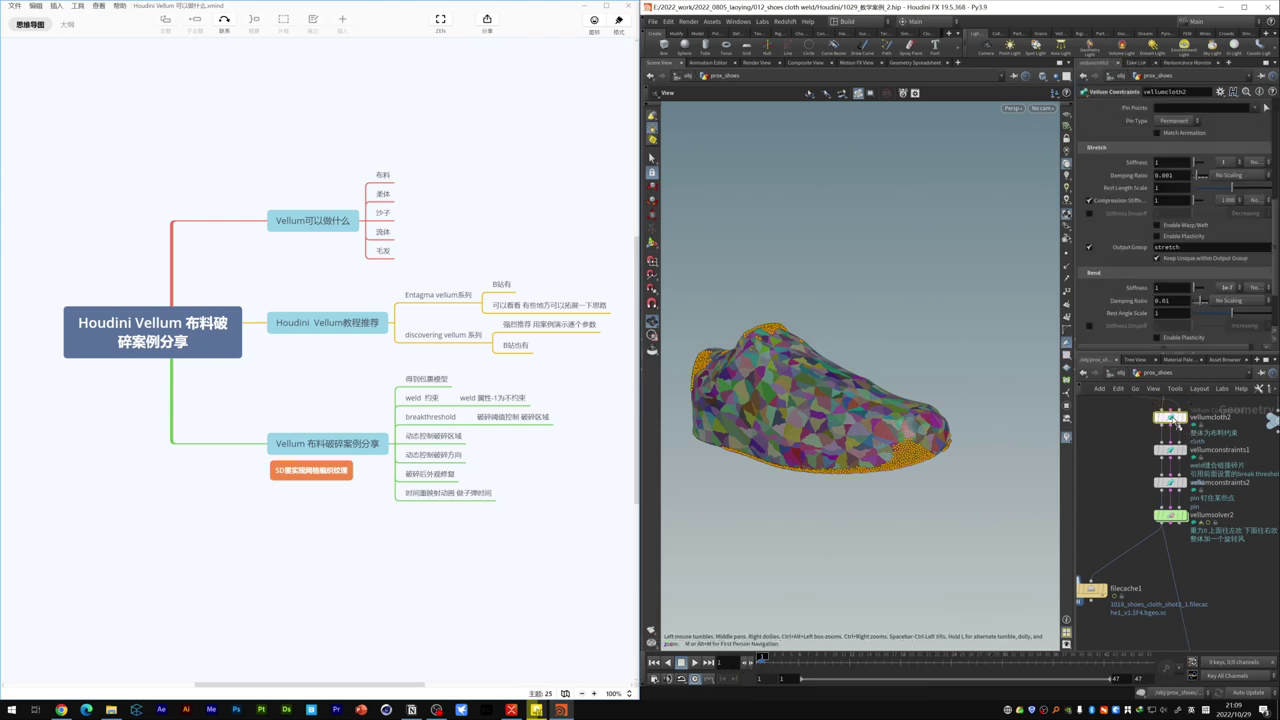
# Step: Display vellumcloth2 and the vellumconstraints1 welds (breaking threshold 0.002), zooming in on them
pyautogui.click(1178, 422)
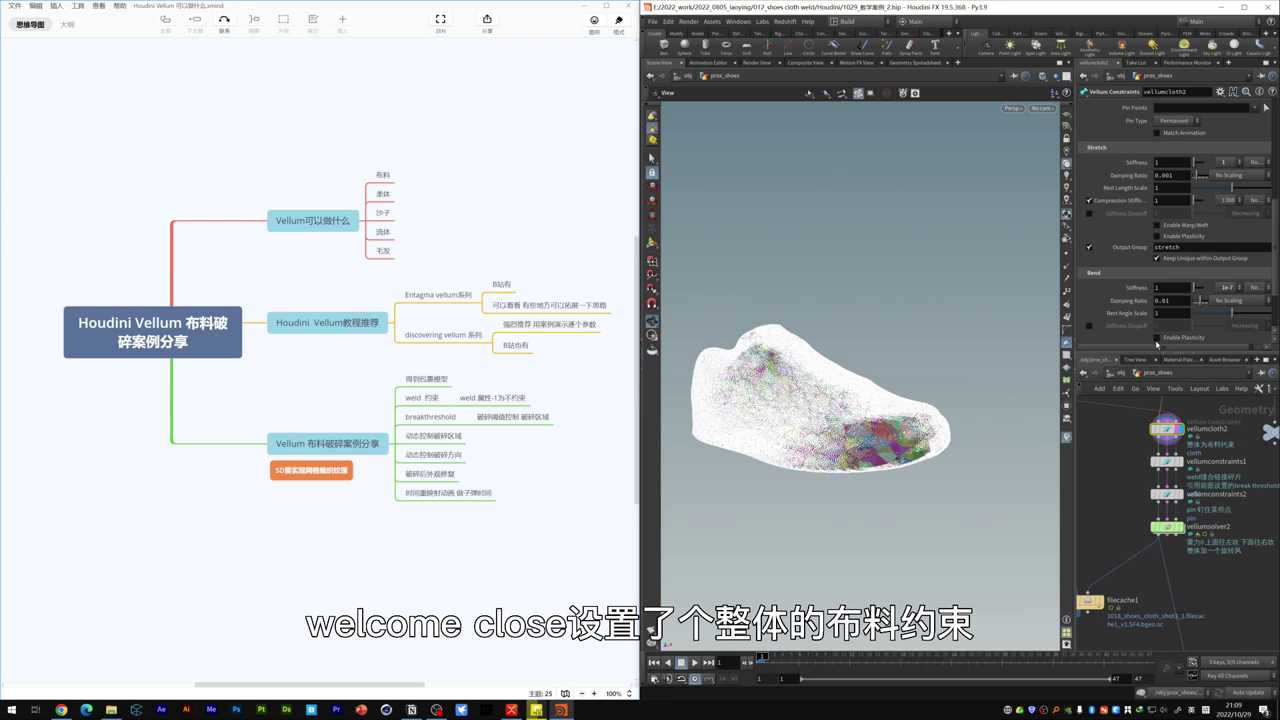
pyautogui.click(1162, 462)
pyautogui.click(1179, 462)
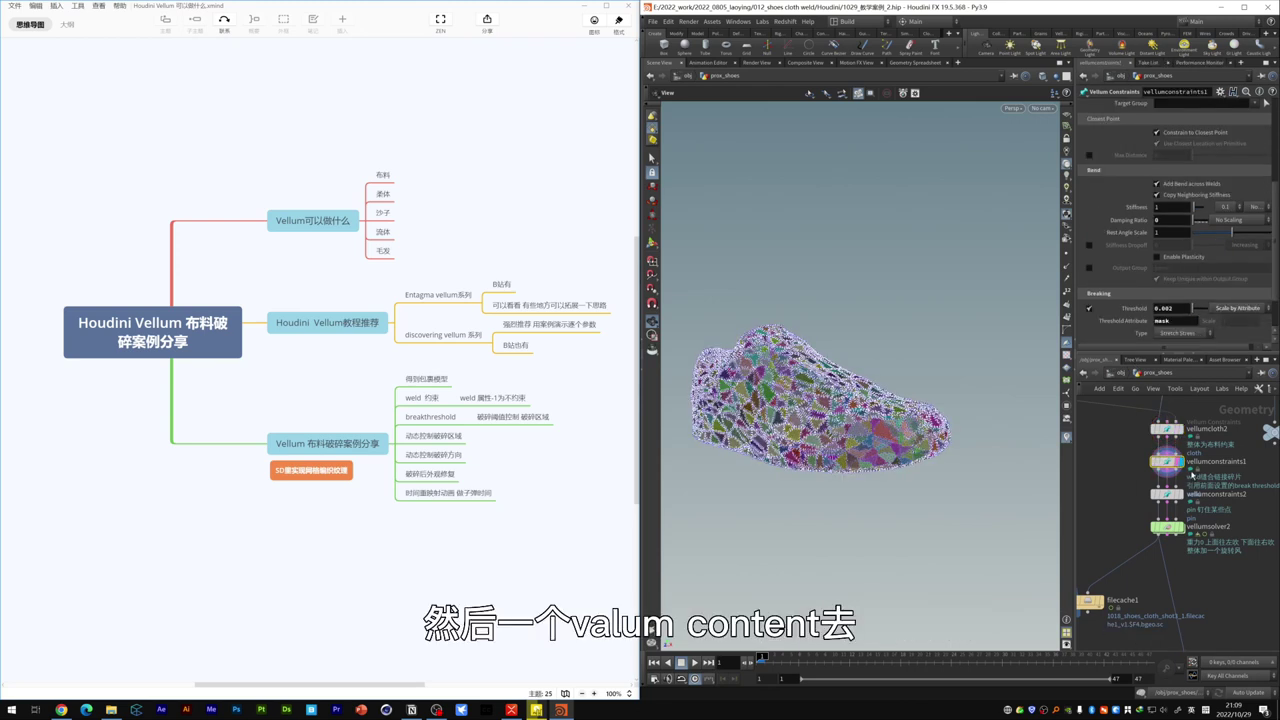
pyautogui.moveTo(1238, 476); pyautogui.dragTo(1228, 465, button='middle')
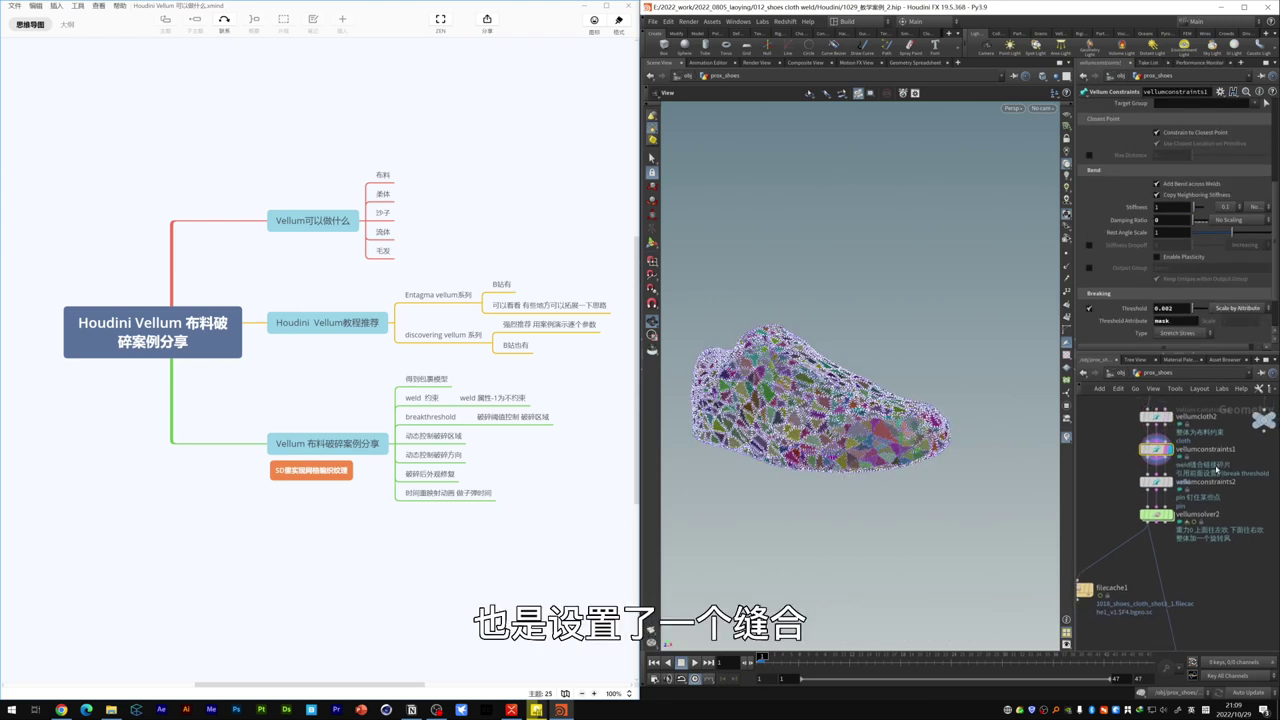
pyautogui.scroll(5, 857, 418)
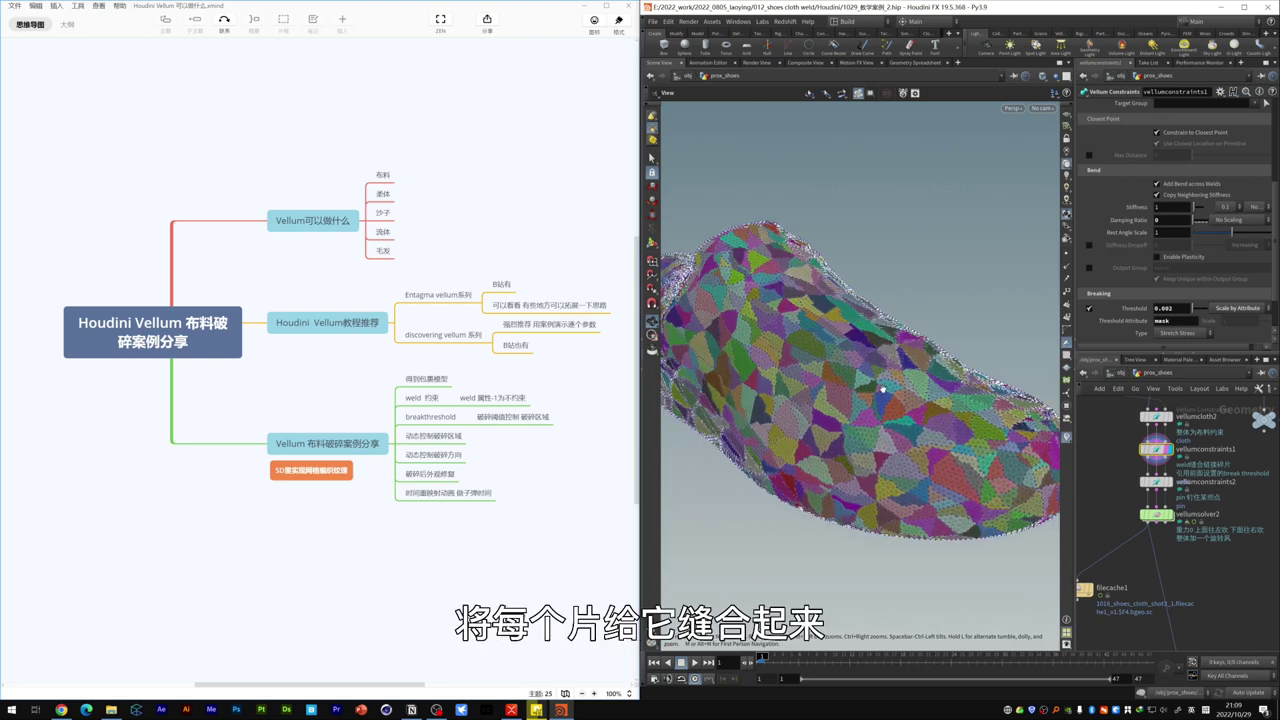
pyautogui.scroll(1, 880, 405)
pyautogui.scroll(1, 906, 396)
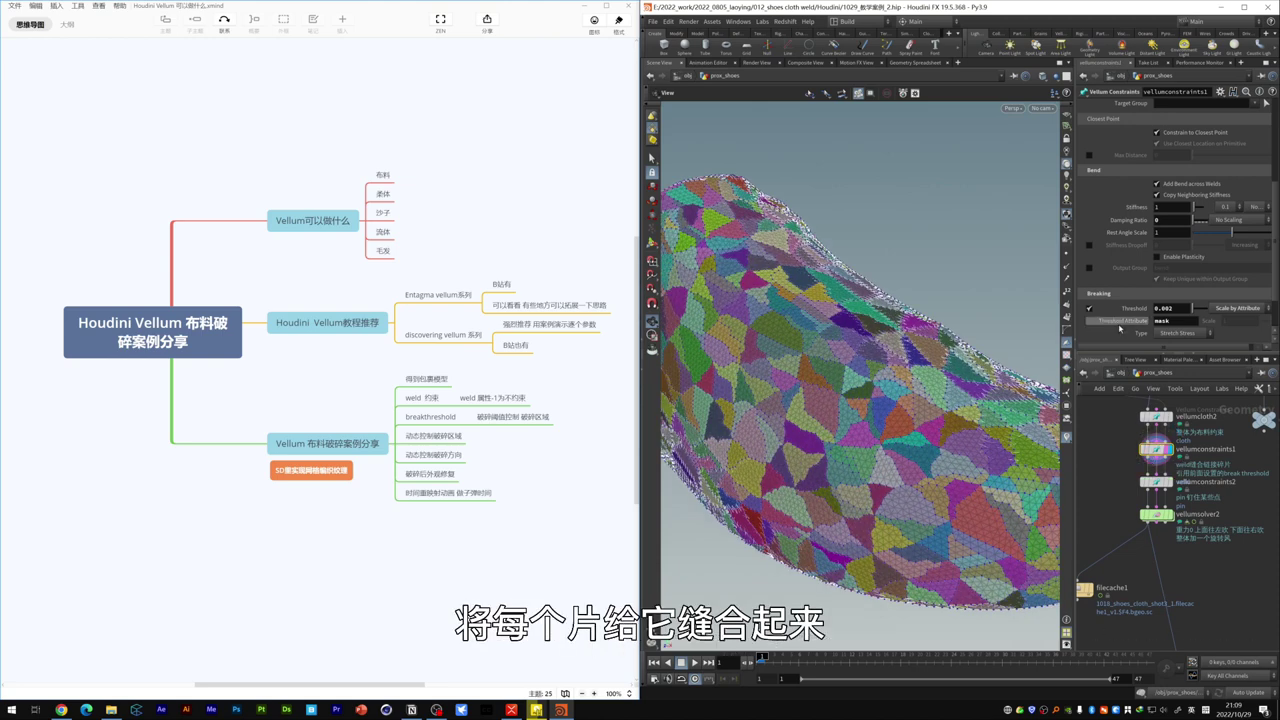
pyautogui.scroll(-1, 1126, 285)
pyautogui.scroll(2, 857, 353)
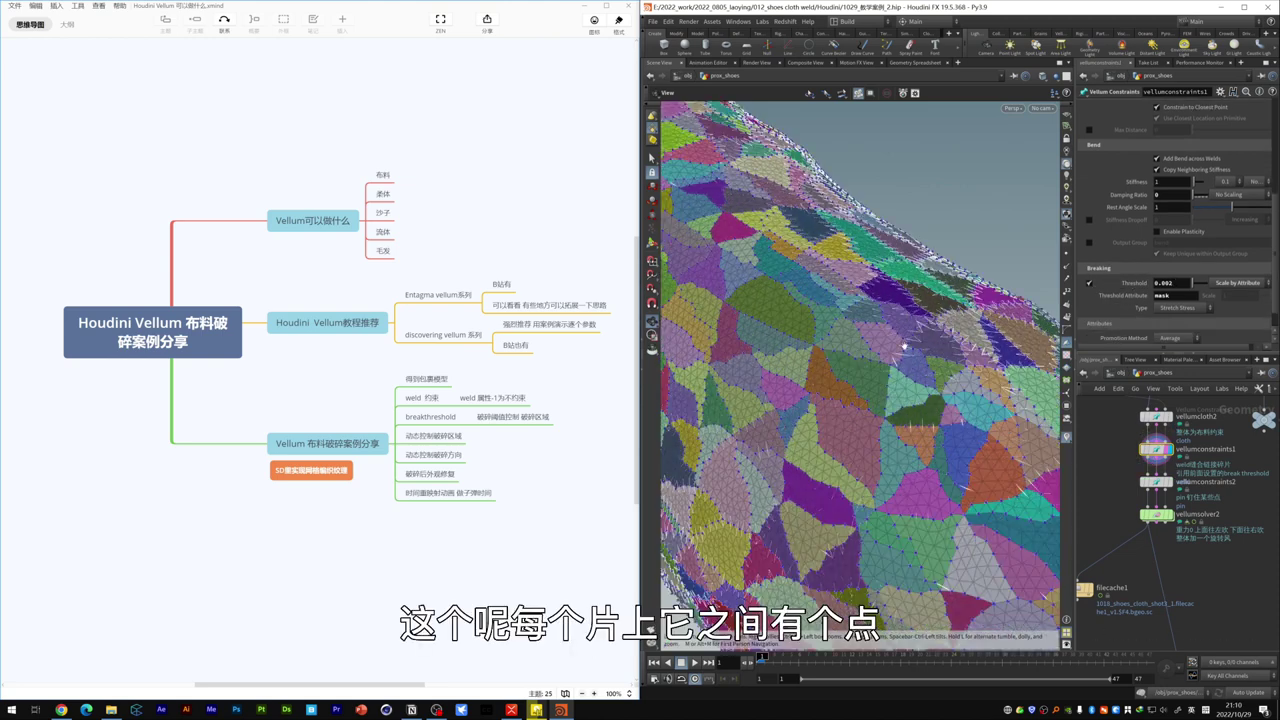
pyautogui.scroll(2, 850, 345)
pyautogui.scroll(2, 842, 332)
pyautogui.scroll(2, 838, 322)
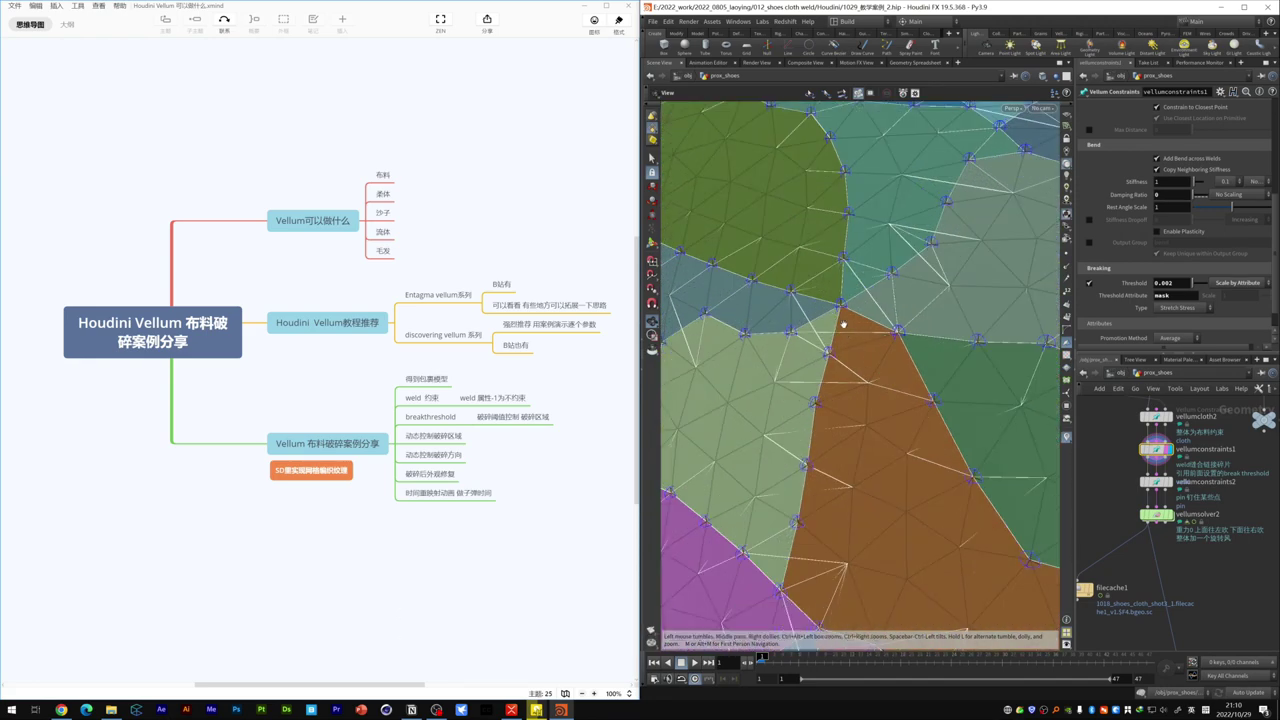
pyautogui.scroll(-5, 800, 375)
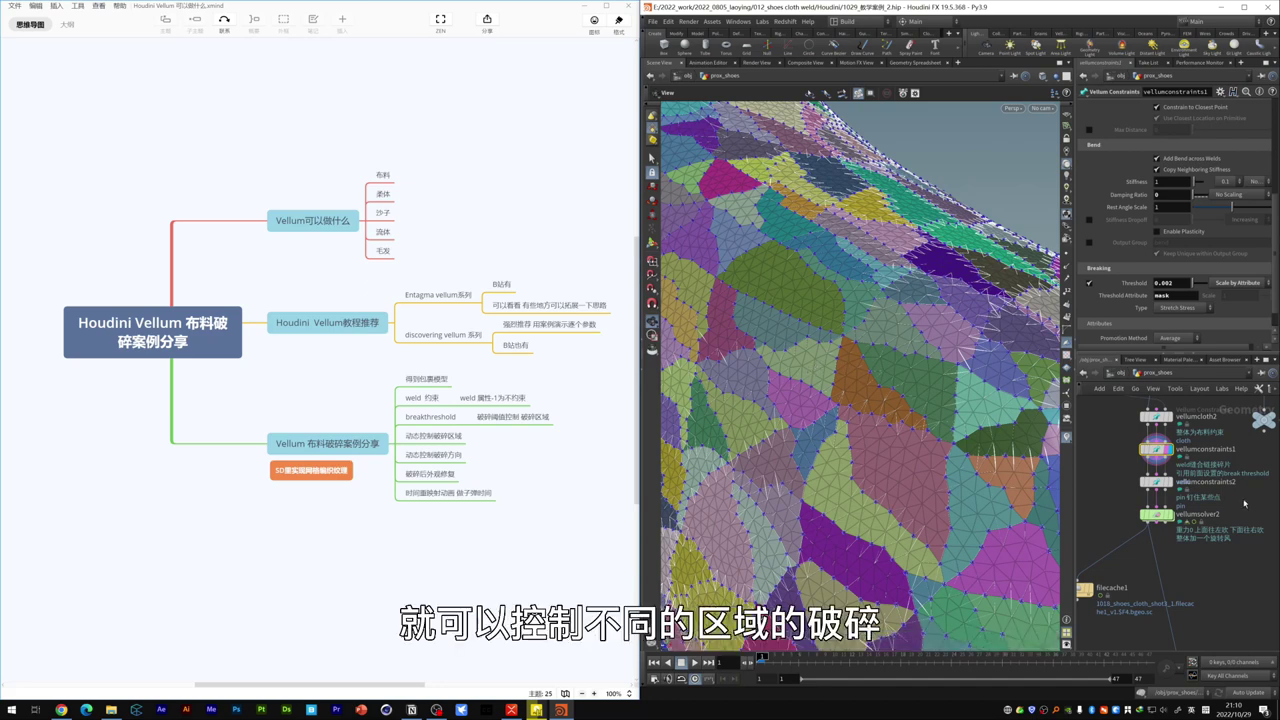
# Step: Inspect the vellumconstraints2 pin constraint from a side view of the shoe
pyautogui.click(1154, 482)
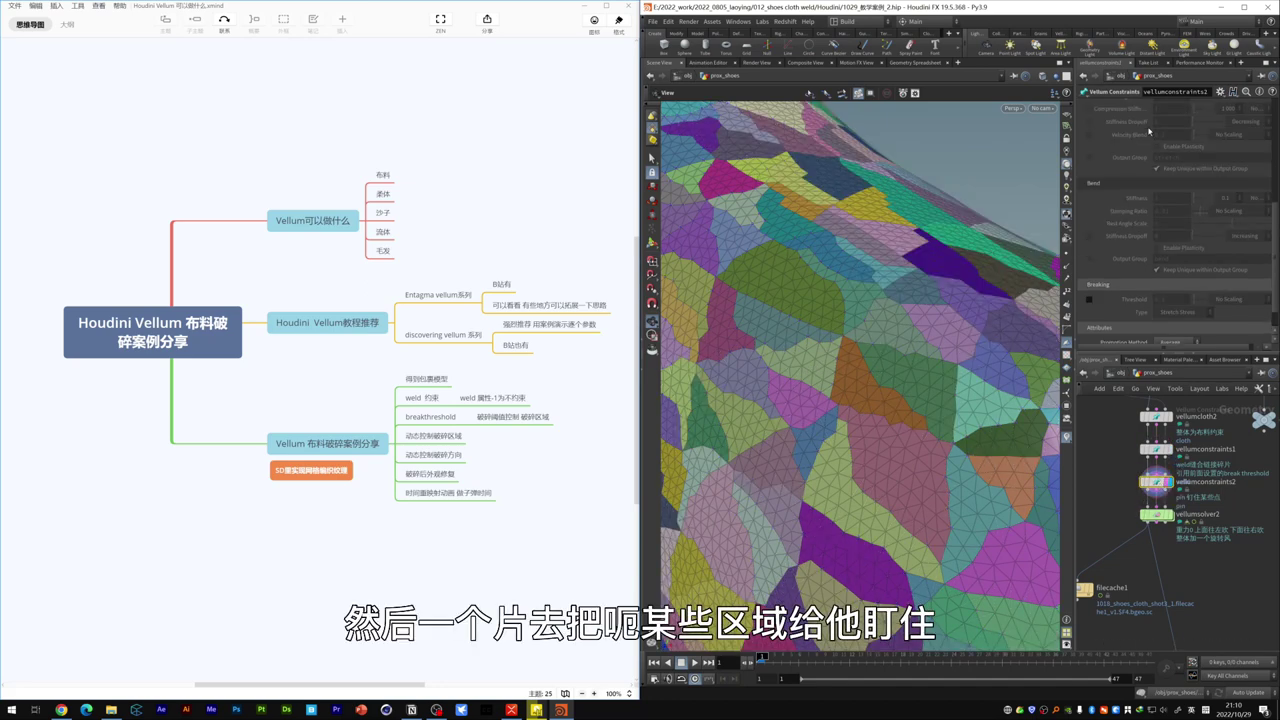
pyautogui.scroll(5, 1148, 130)
pyautogui.moveTo(900, 350)
pyautogui.mouseDown()
pyautogui.moveTo(795, 315)
pyautogui.moveTo(785, 421)
pyautogui.moveTo(760, 437)
pyautogui.mouseUp()
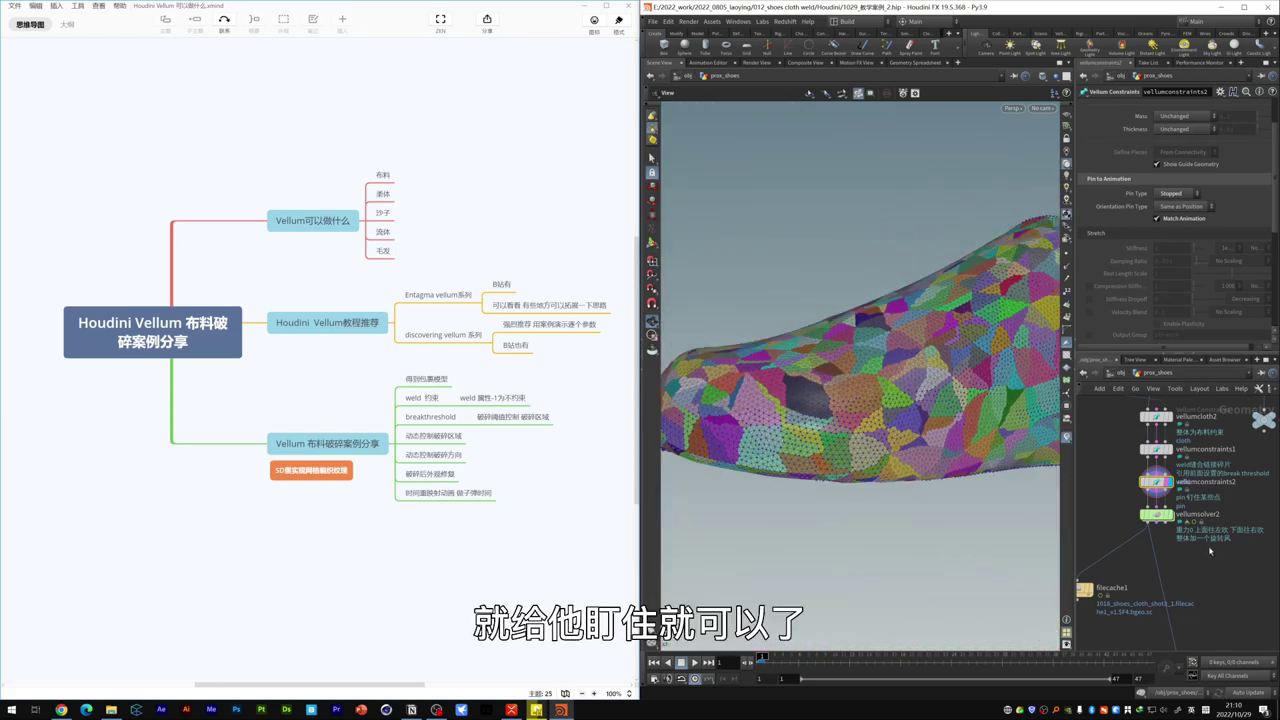
pyautogui.moveTo(1209, 546); pyautogui.dragTo(1214, 512, button='middle')
# Step: Review vellumsolver2's Simulation, Forces and Visualize settings
pyautogui.click(1158, 480)
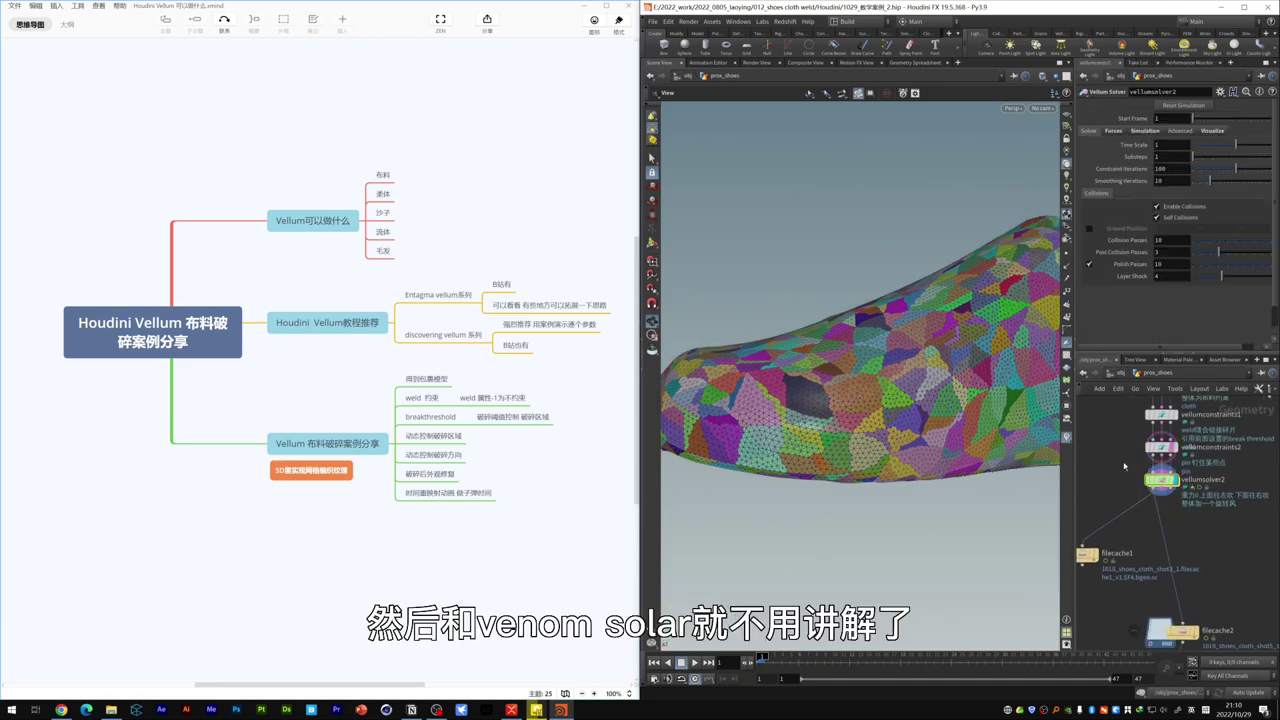
pyautogui.click(1155, 133)
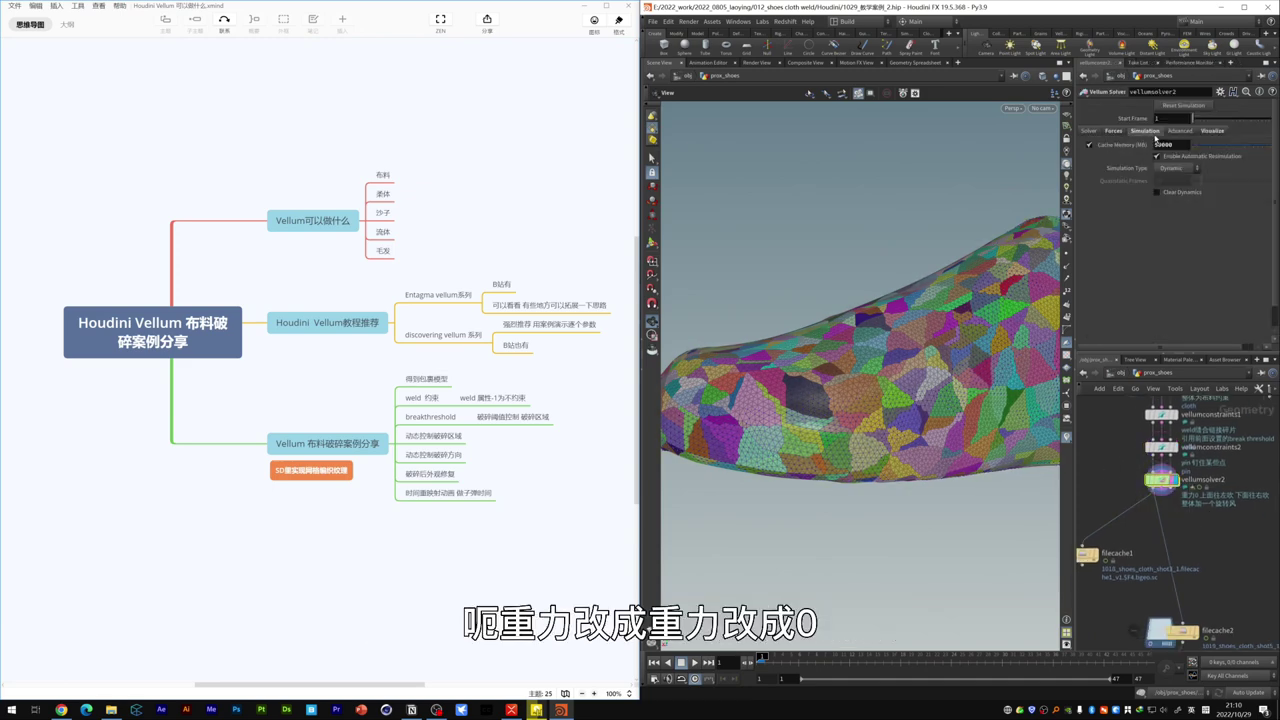
pyautogui.click(1129, 133)
pyautogui.click(1212, 131)
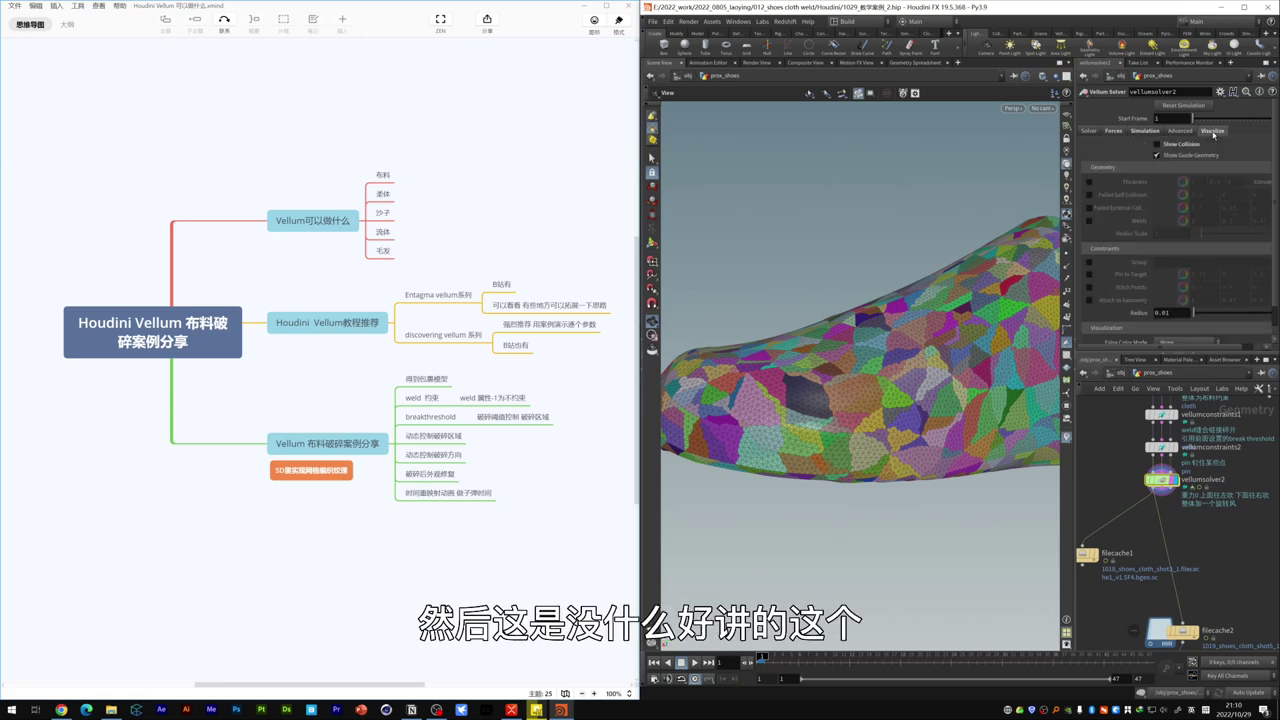
pyautogui.click(1145, 131)
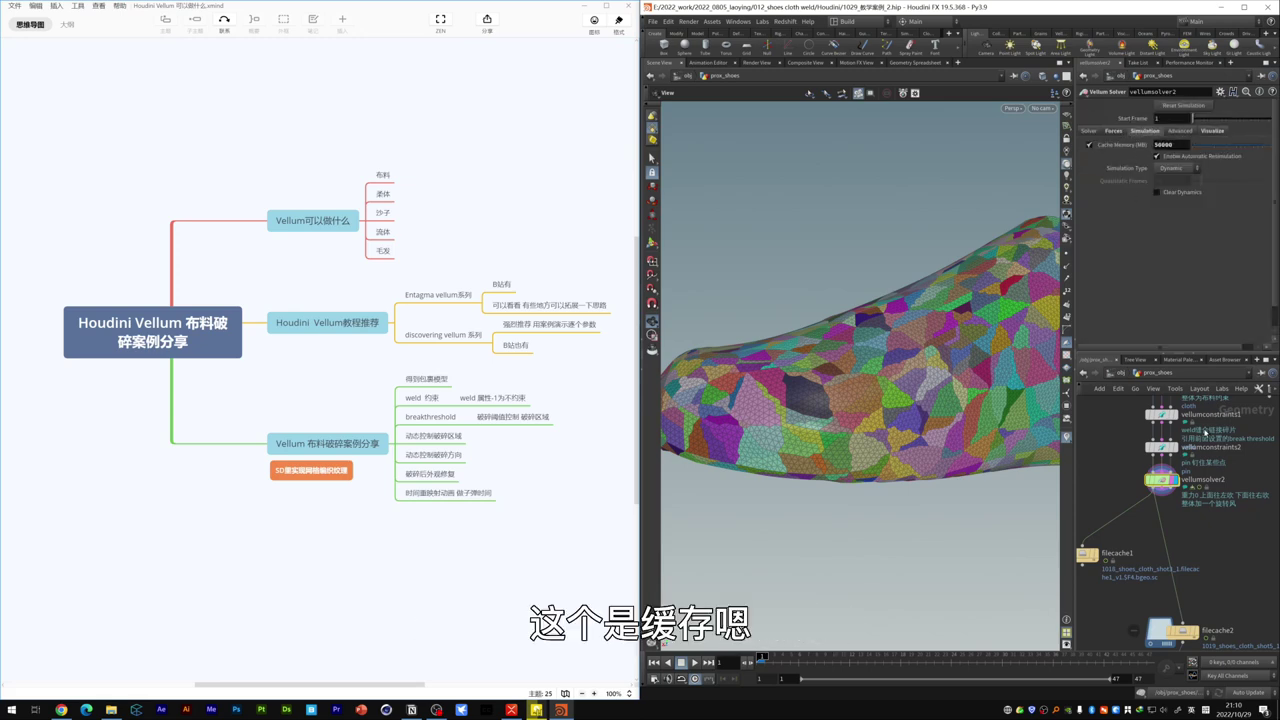
# Step: Inspect popwind1 and popaxisforce1 inside the solver, then return to /obj
pyautogui.doubleClick(1162, 480)
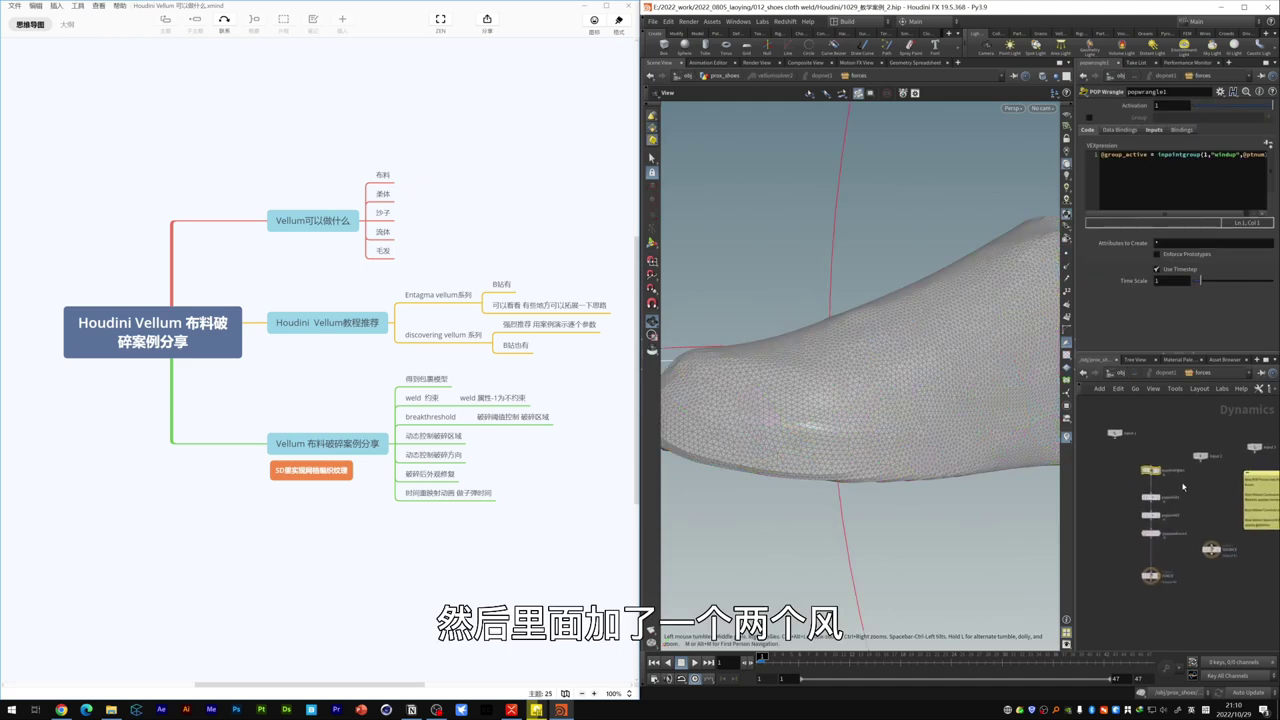
pyautogui.click(1165, 489)
pyautogui.moveTo(823, 314)
pyautogui.mouseDown()
pyautogui.moveTo(929, 385)
pyautogui.moveTo(874, 287)
pyautogui.mouseUp()
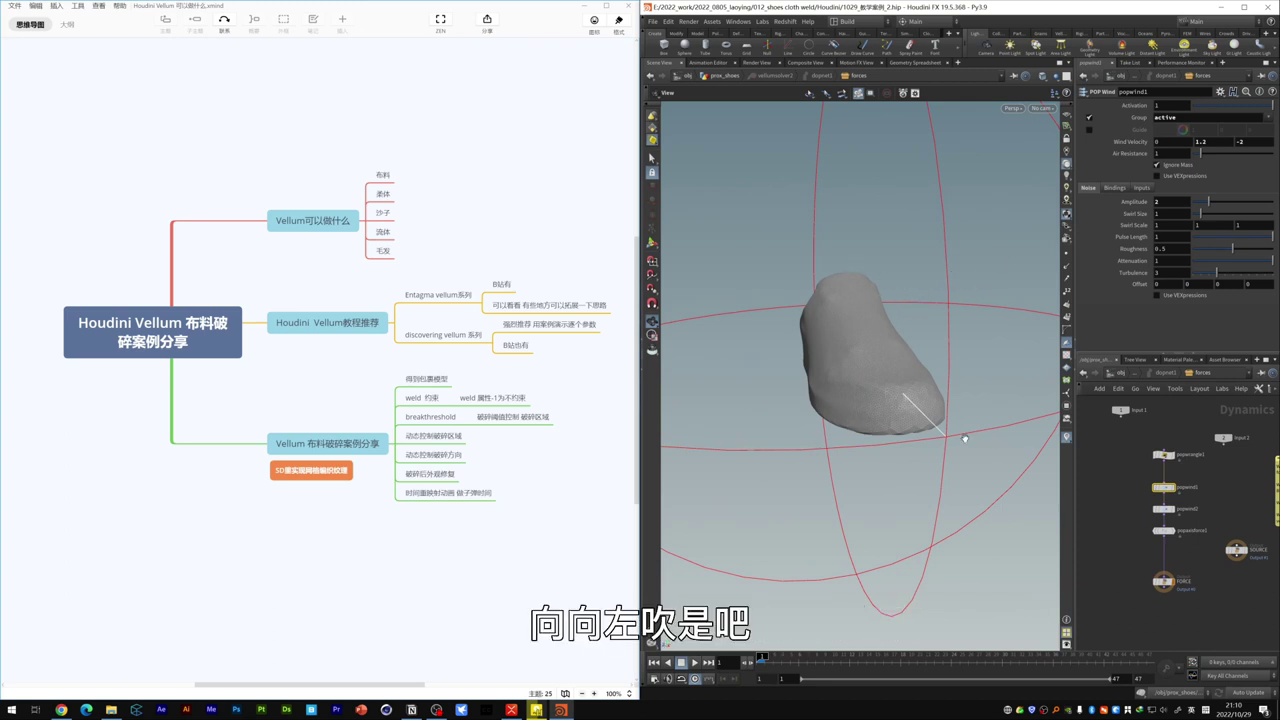
pyautogui.click(1164, 530)
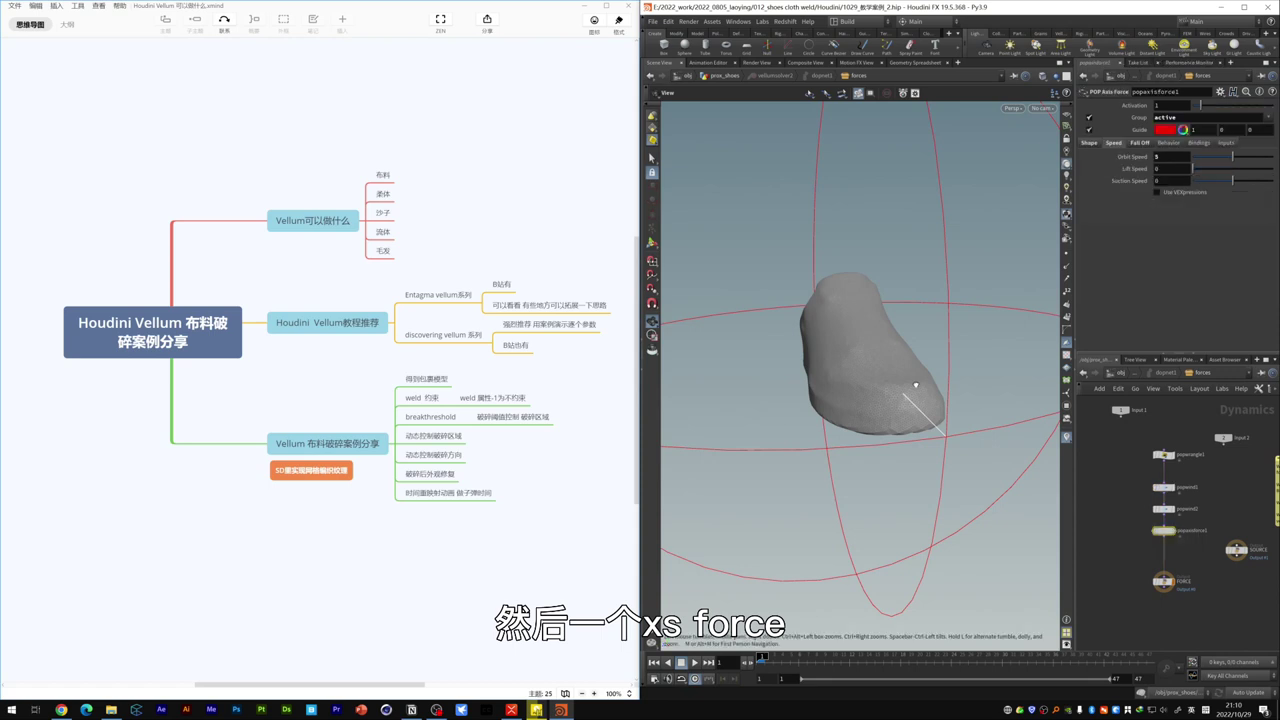
pyautogui.moveTo(909, 380)
pyautogui.mouseDown()
pyautogui.moveTo(848, 413)
pyautogui.moveTo(914, 403)
pyautogui.moveTo(945, 302)
pyautogui.mouseUp()
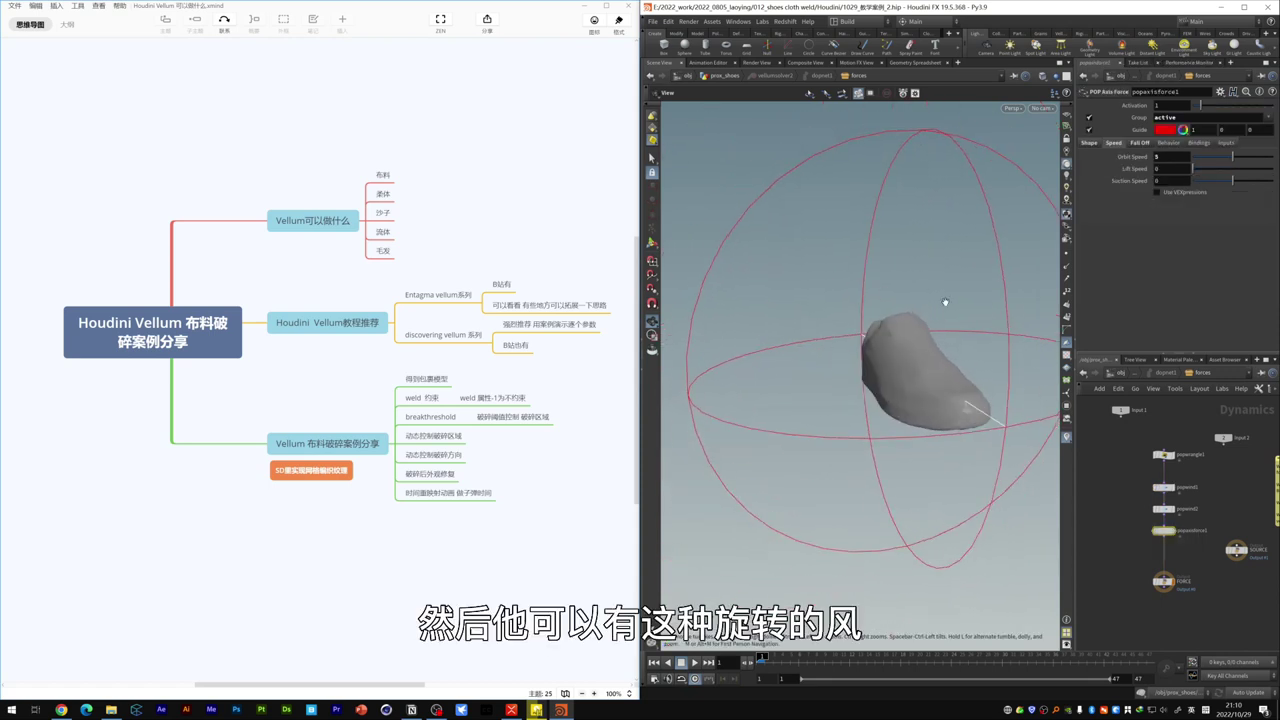
pyautogui.click(1133, 380)
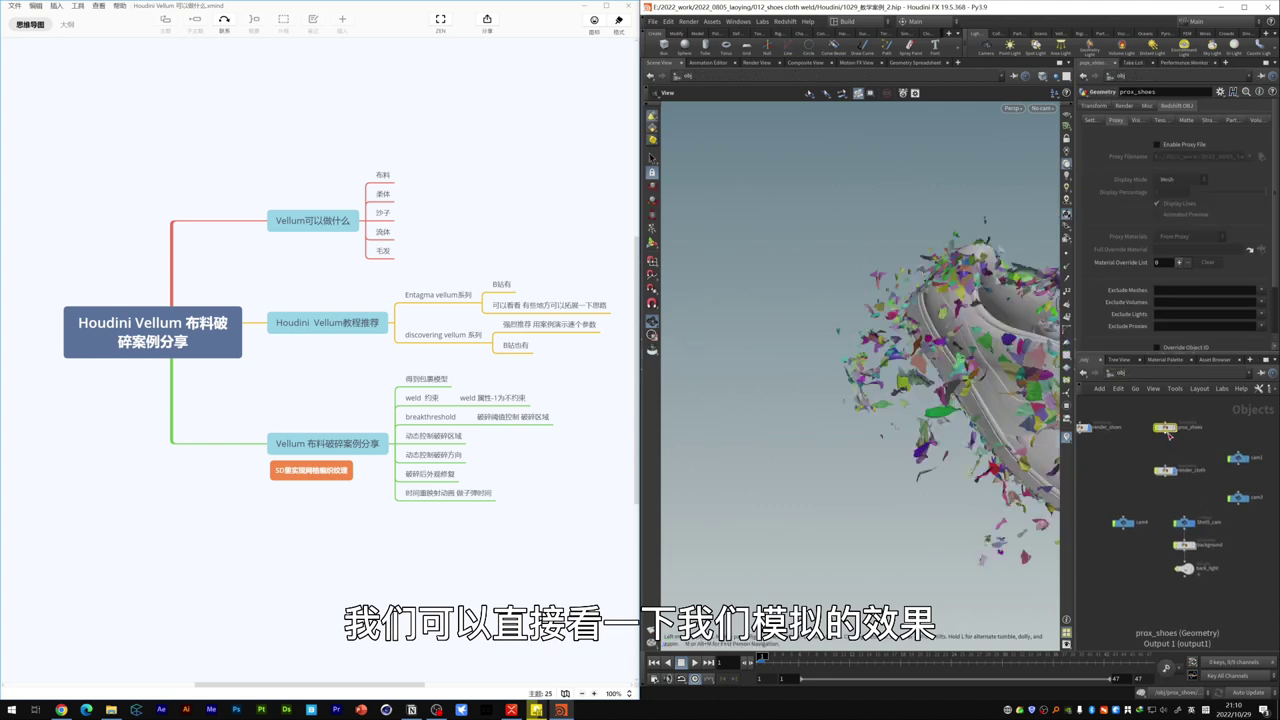
# Step: Inside prox_shoes, scrub the filecache2 simulation to frame 43 and view it through cam1
pyautogui.doubleClick(1168, 432)
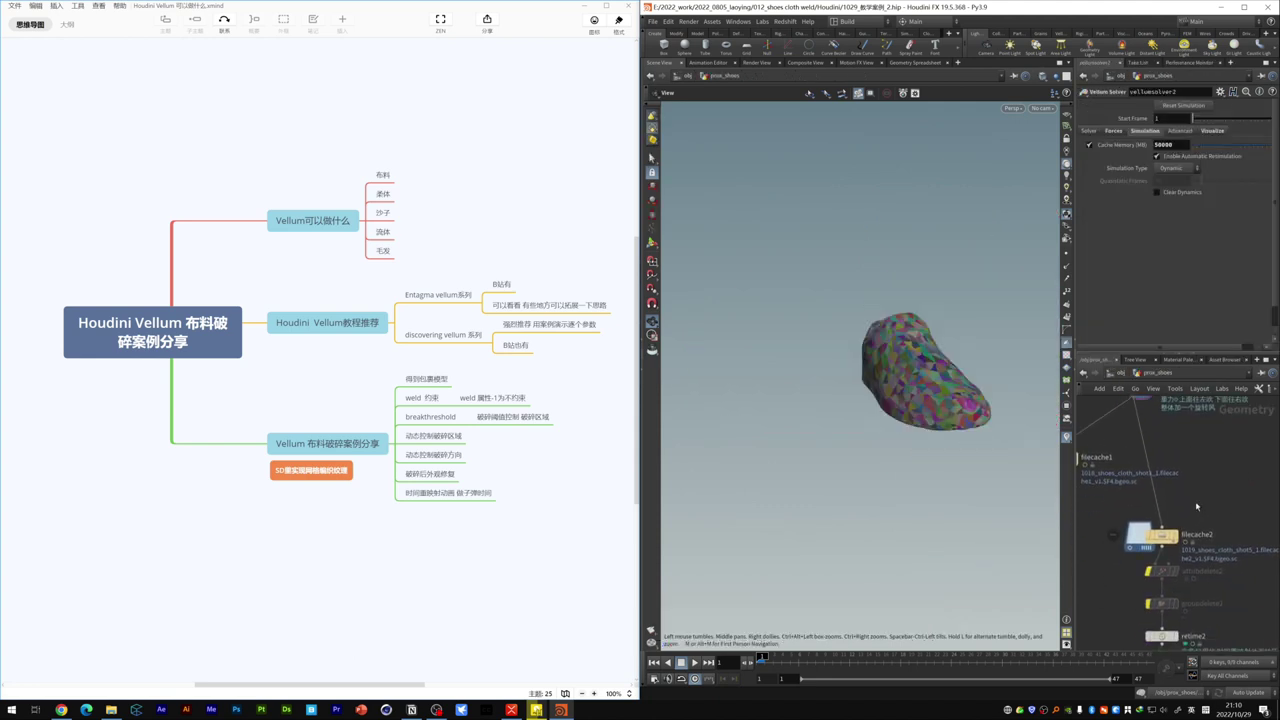
pyautogui.click(1160, 534)
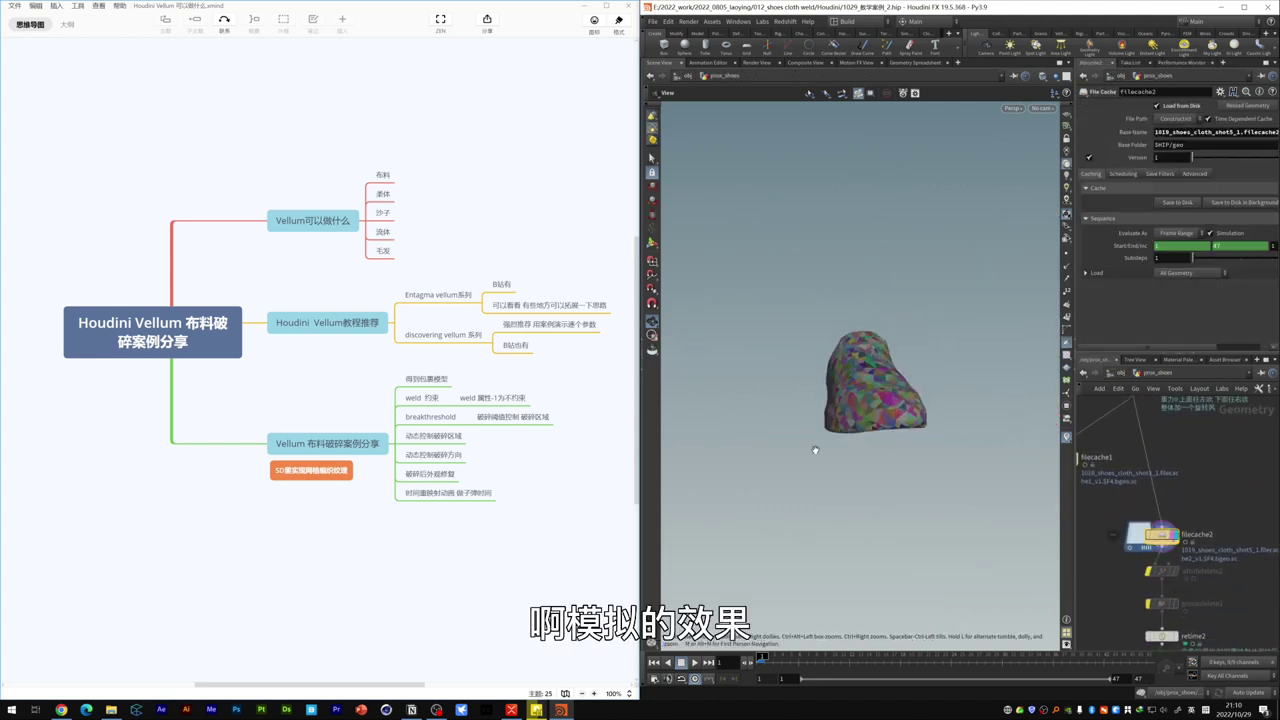
pyautogui.moveTo(783, 663); pyautogui.dragTo(1113, 655)
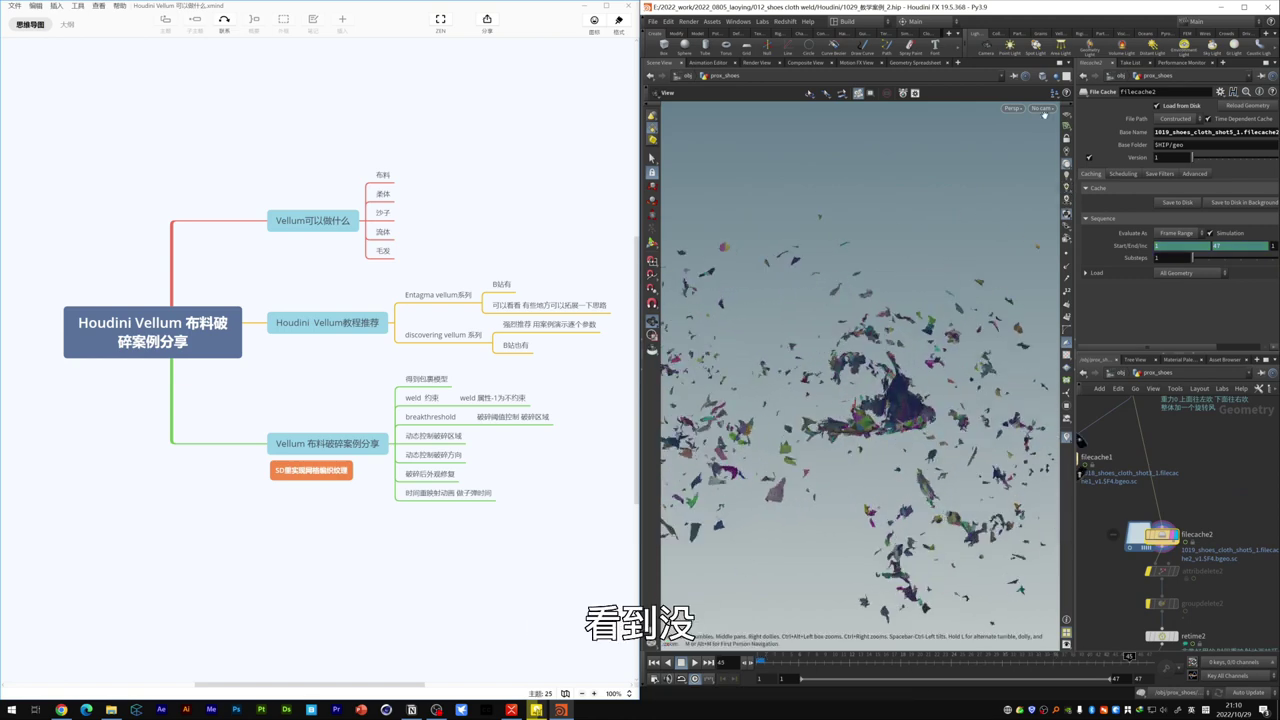
pyautogui.click(1042, 109)
pyautogui.click(1048, 170)
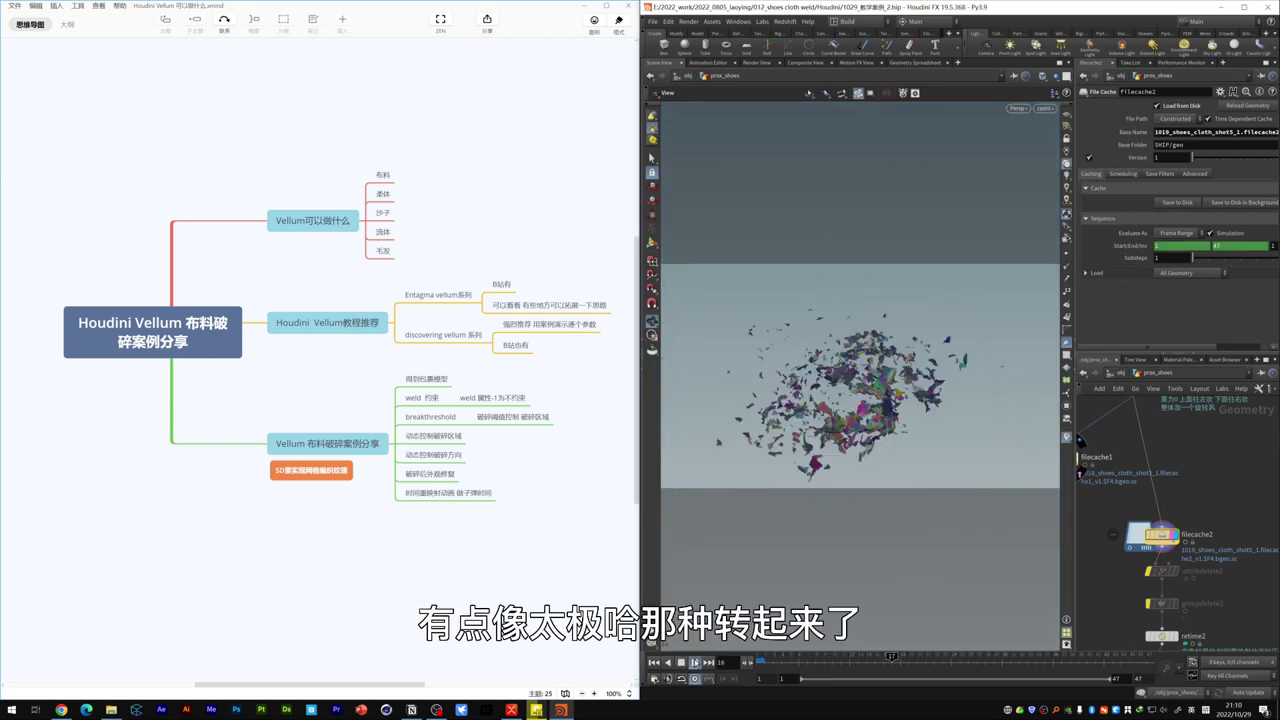
pyautogui.scroll(-4, 1230, 545)
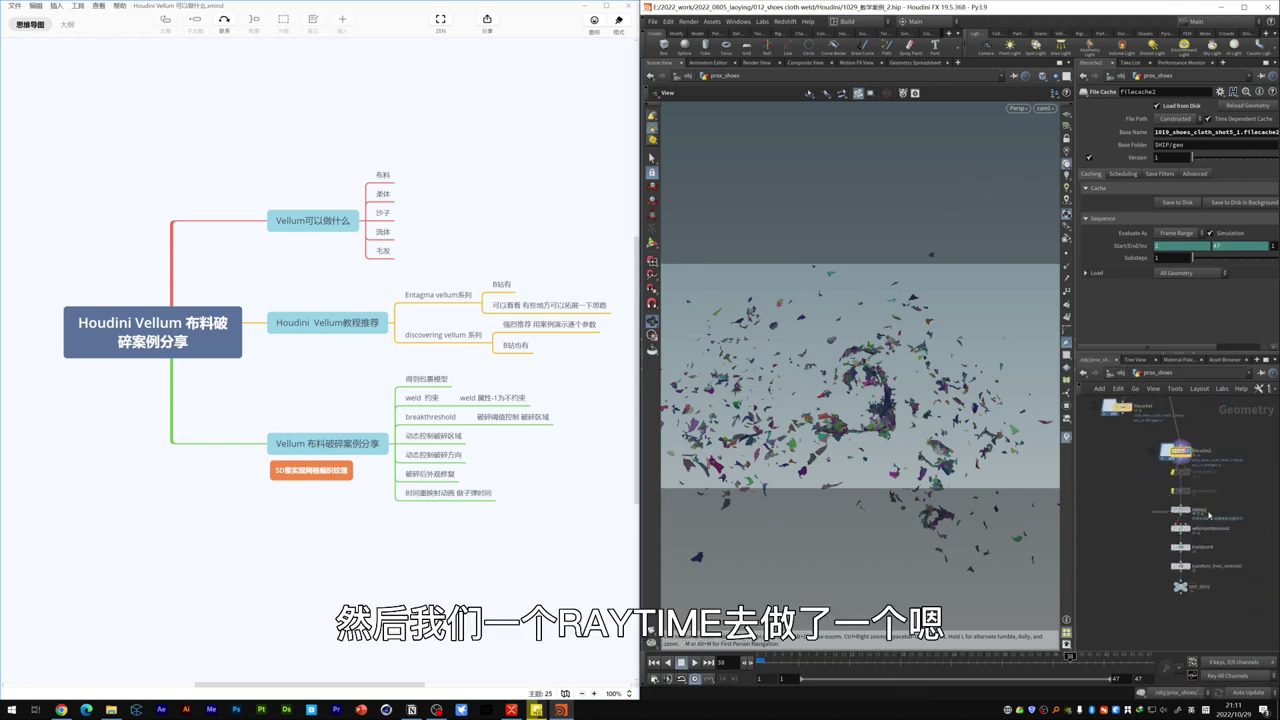
# Step: Play back the retime2 output slowed to speed 0.3
pyautogui.click(1181, 511)
pyautogui.press('e')
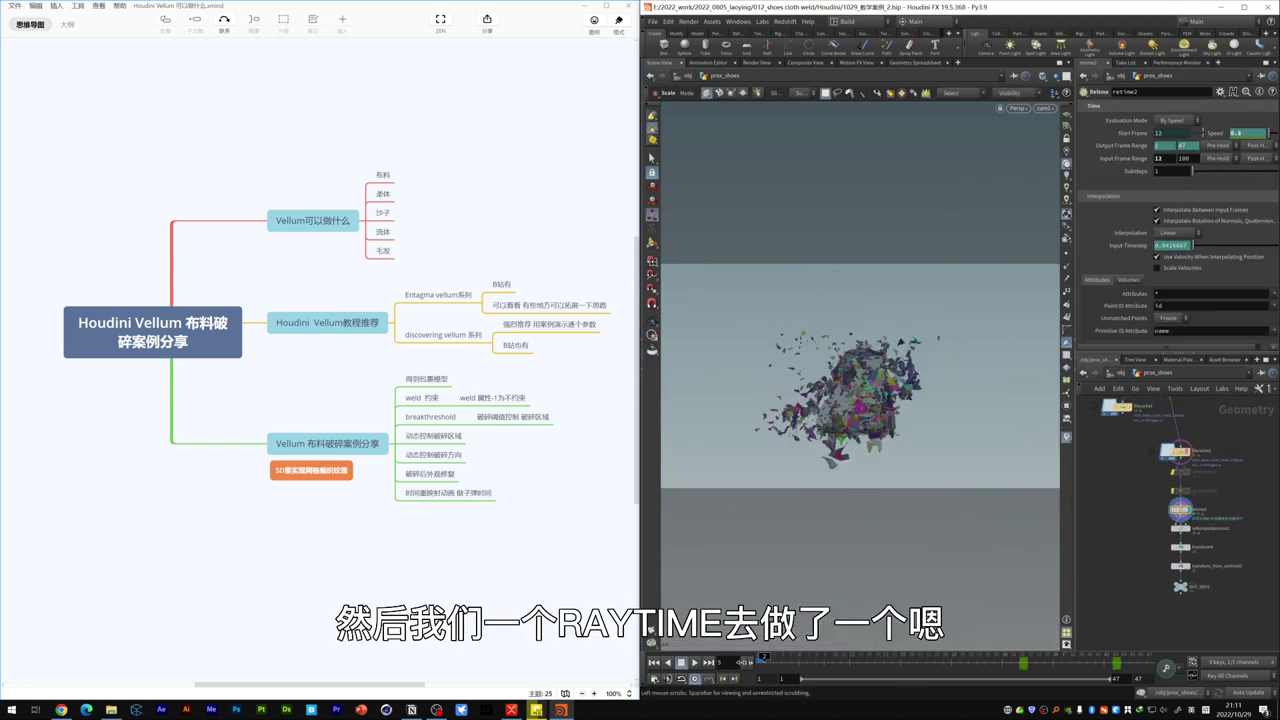
pyautogui.click(695, 662)
pyautogui.click(695, 662)
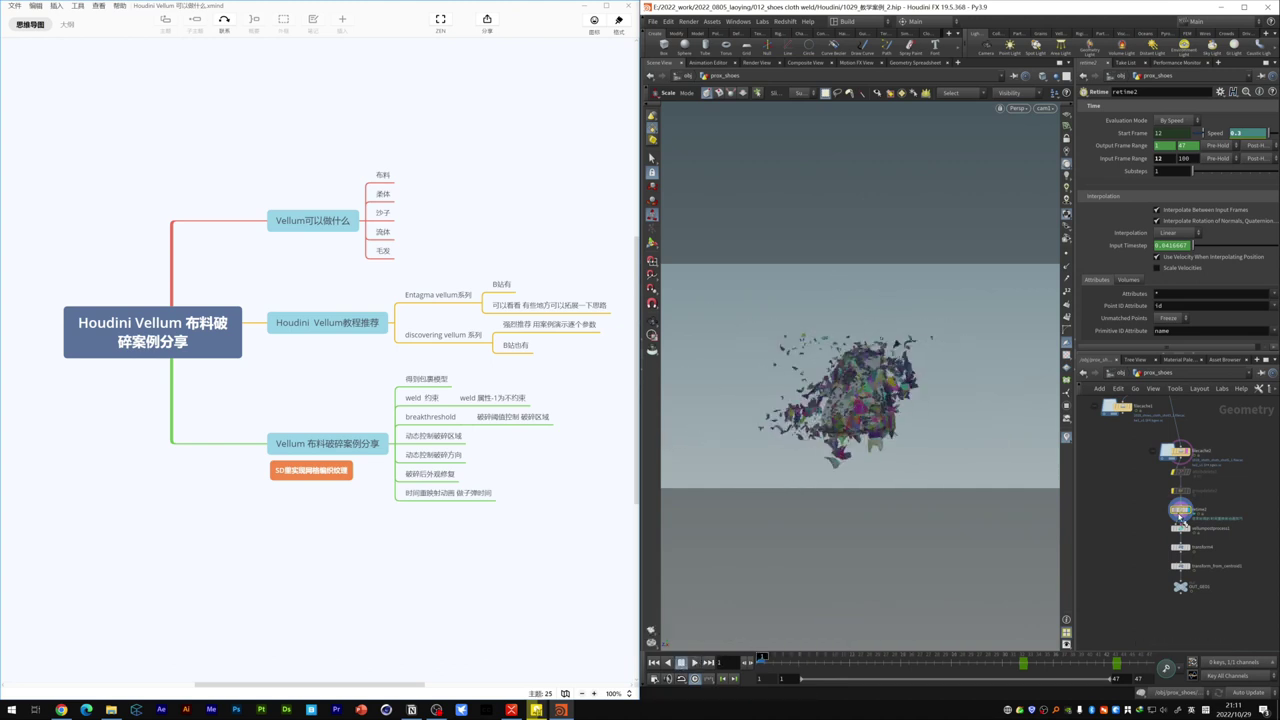
pyautogui.click(485, 497)
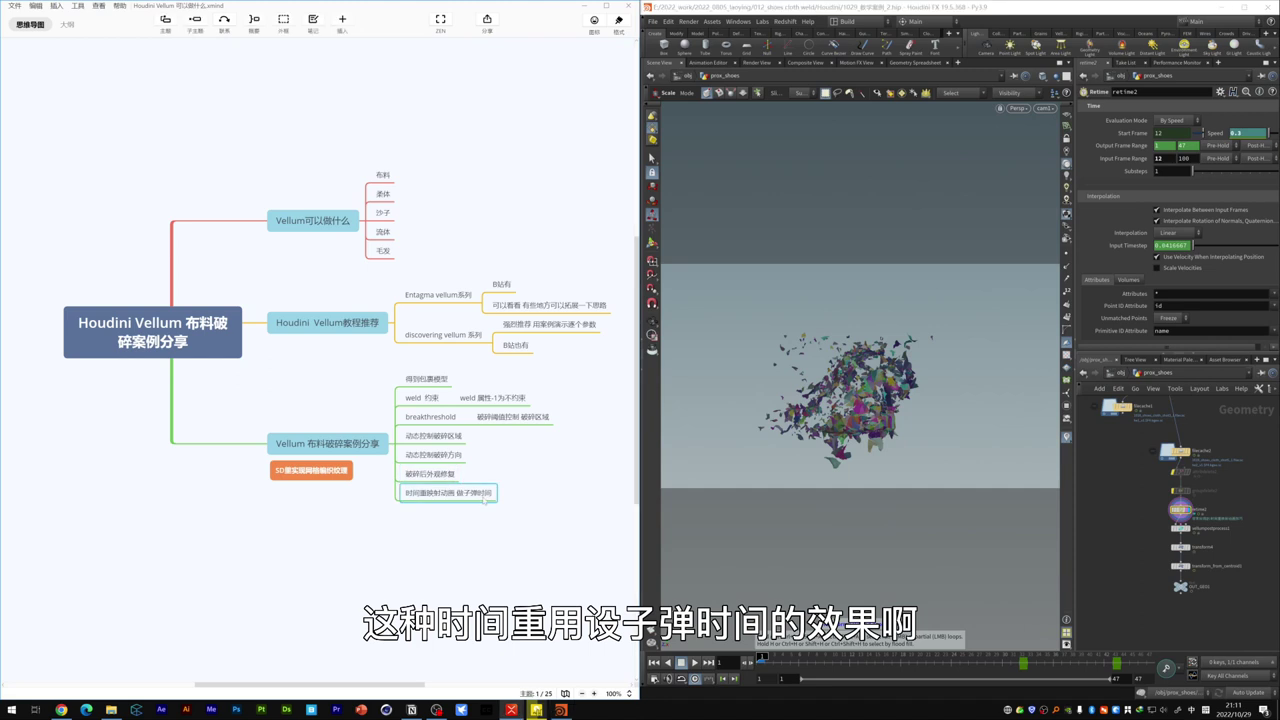
pyautogui.click(694, 662)
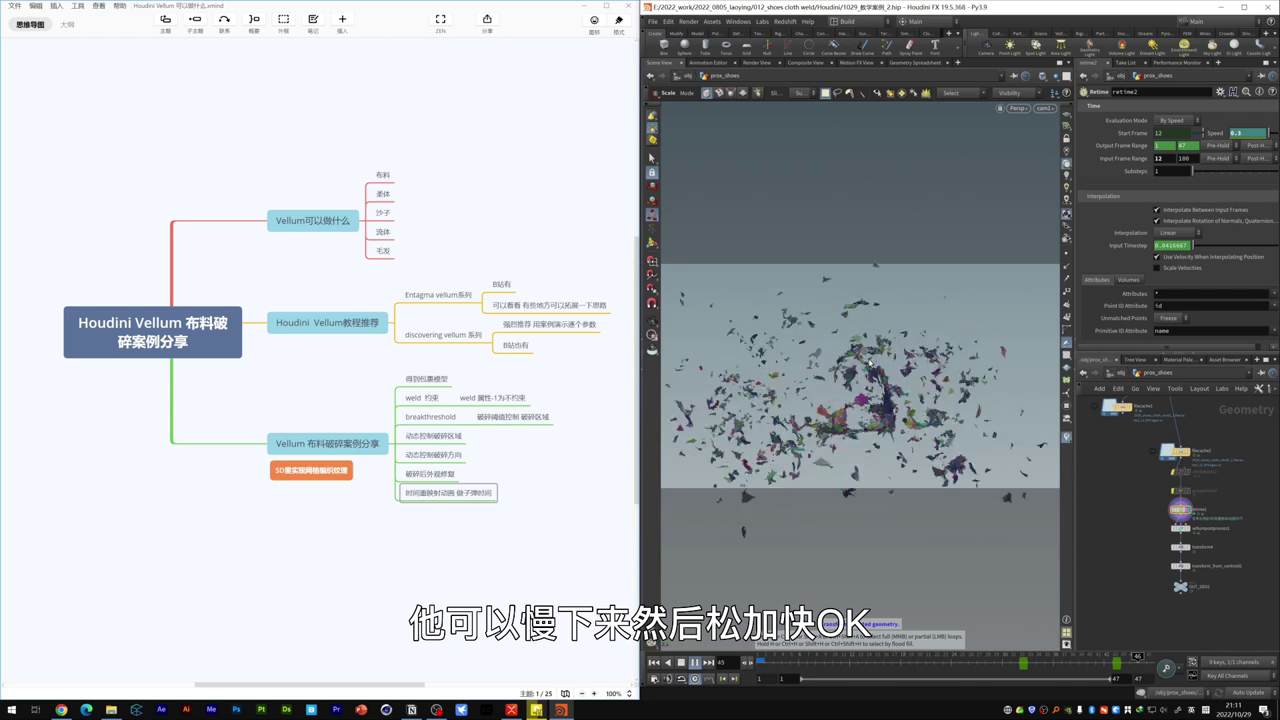
# Step: Display vellumpostprocess1 and zoom in close on the fragments
pyautogui.click(1178, 527)
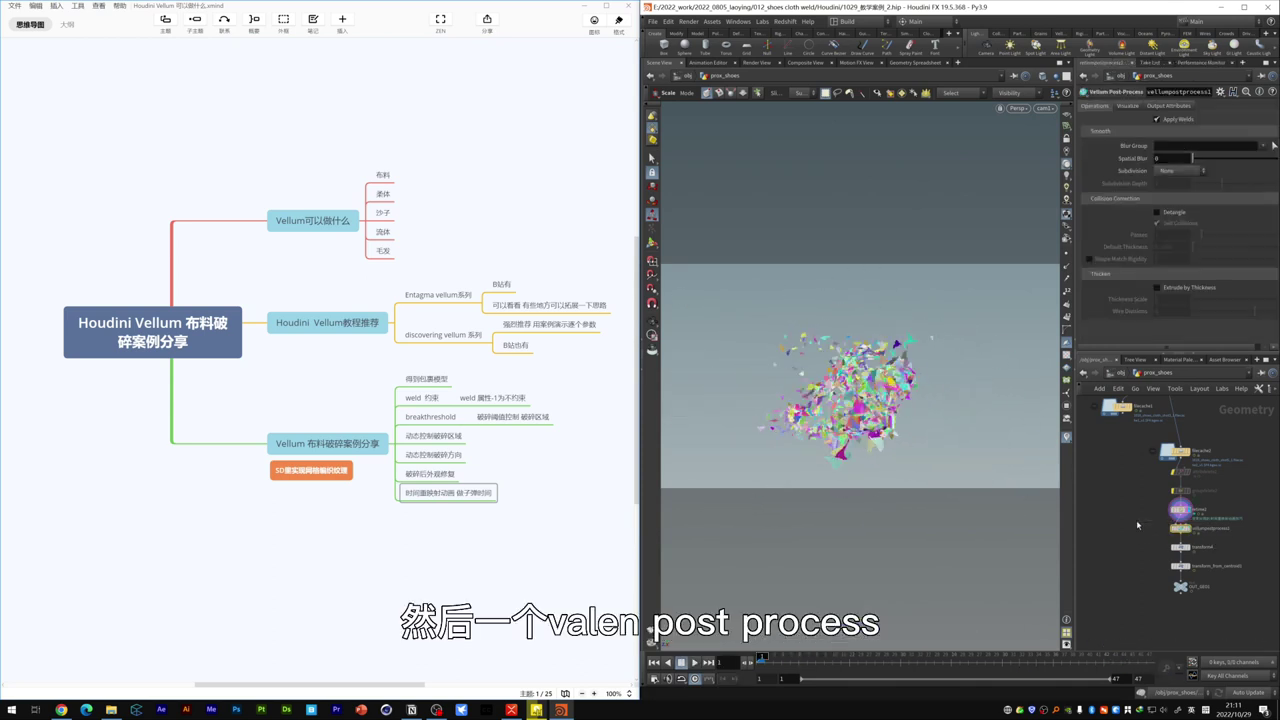
pyautogui.press('r')
pyautogui.scroll(2, 1225, 537)
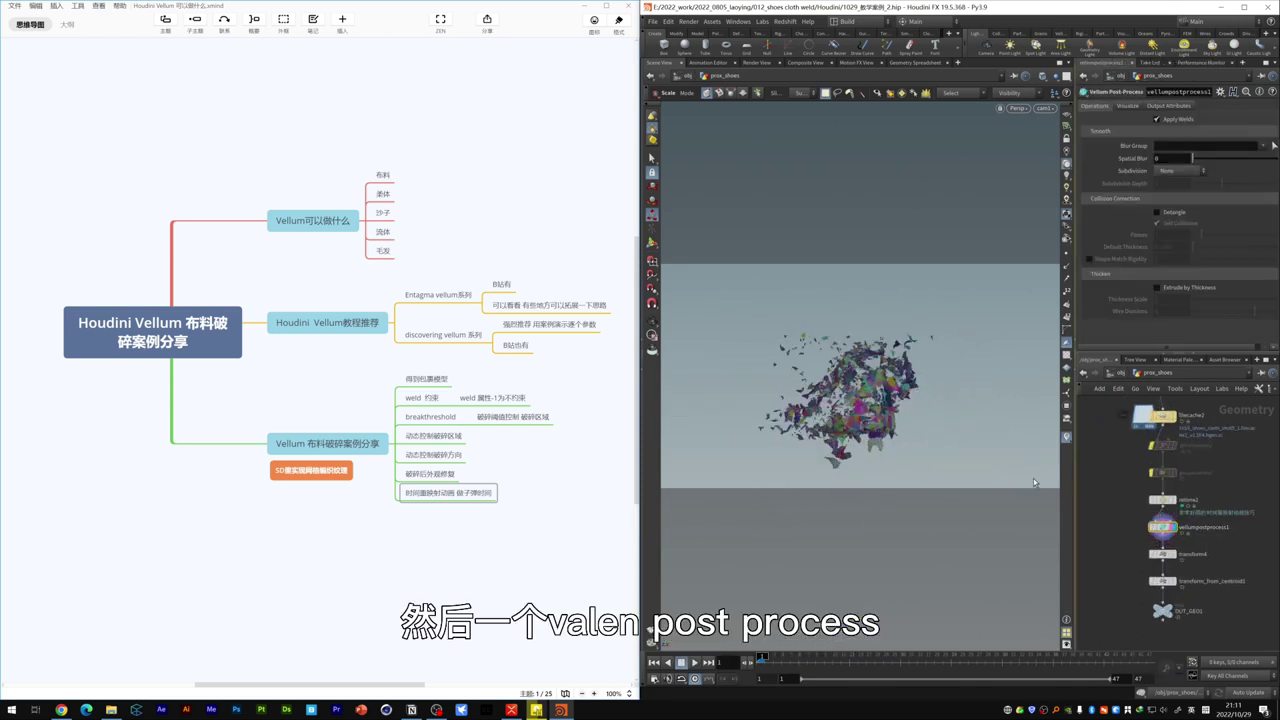
pyautogui.press('Escape')
pyautogui.scroll(5, 906, 456)
pyautogui.scroll(3, 906, 456)
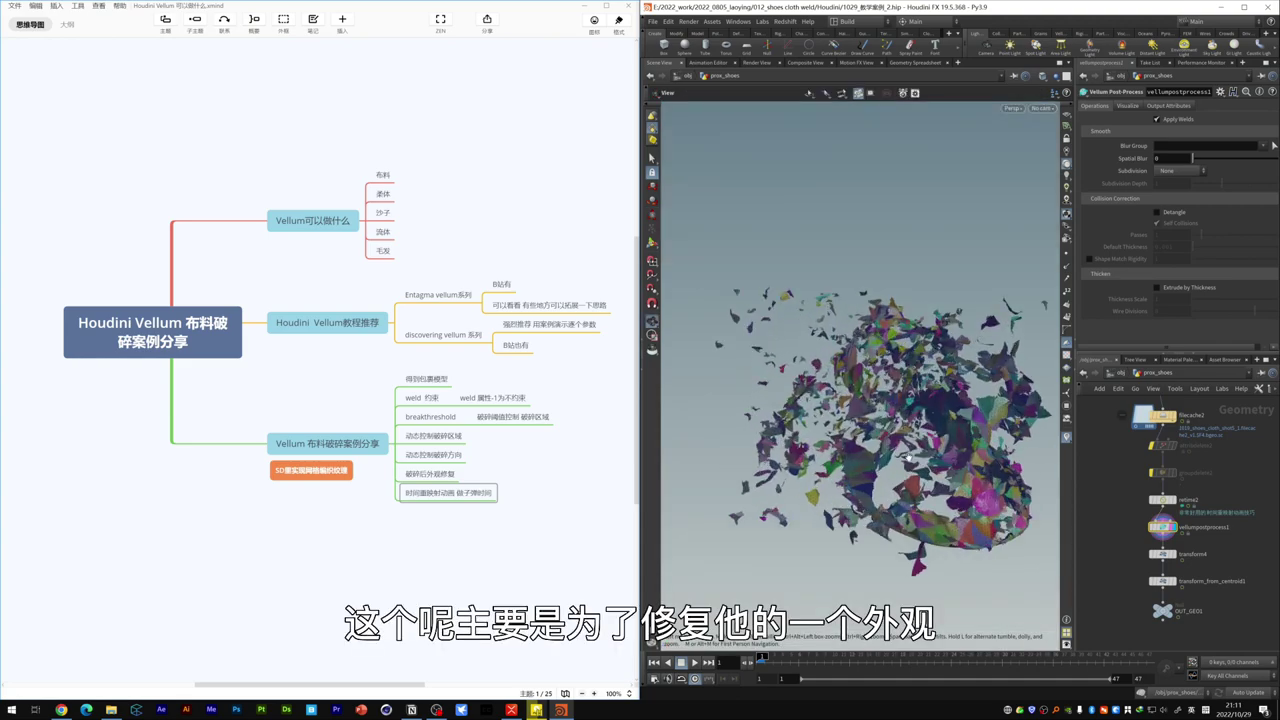
pyautogui.scroll(2, 906, 456)
pyautogui.scroll(3, 890, 445)
pyautogui.scroll(3, 870, 432)
pyautogui.scroll(3, 847, 418)
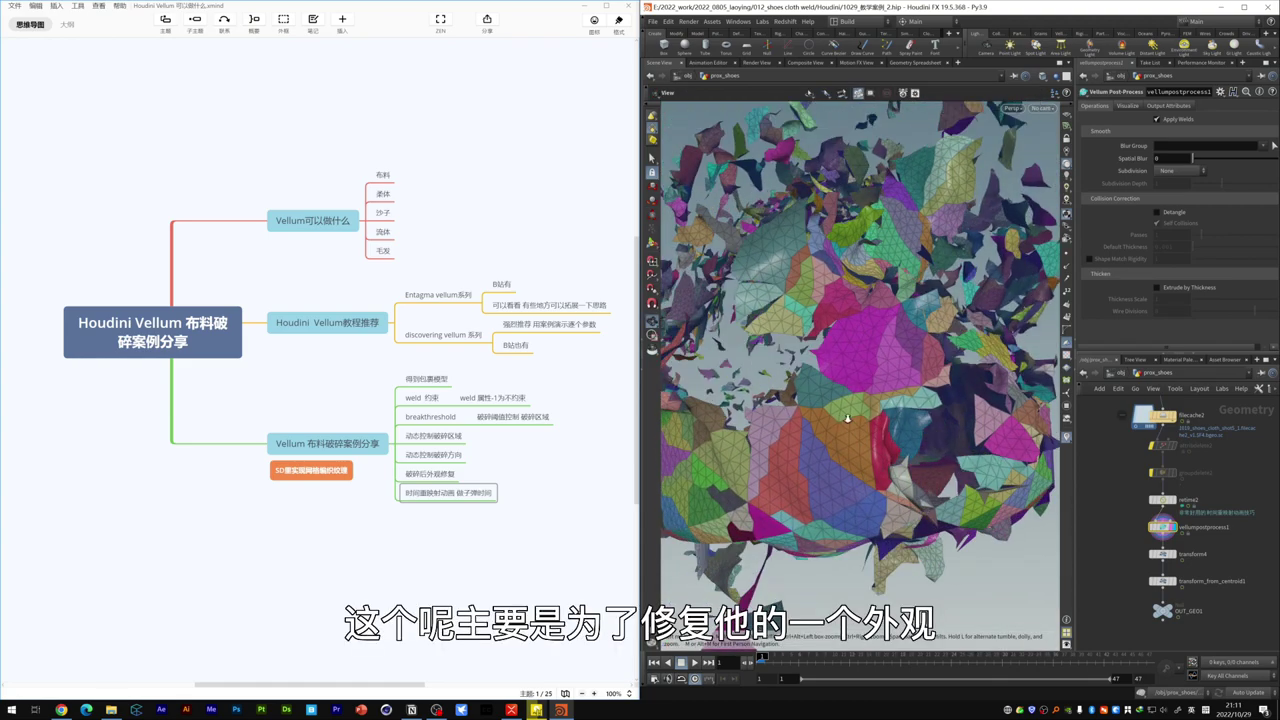
pyautogui.scroll(3, 847, 418)
pyautogui.scroll(3, 849, 440)
pyautogui.moveTo(849, 440)
pyautogui.mouseDown()
pyautogui.moveTo(884, 455)
pyautogui.moveTo(869, 478)
pyautogui.moveTo(880, 470)
pyautogui.mouseUp()
pyautogui.scroll(3, 872, 470)
# Step: Compare retime2's jagged fragments against vellumpostprocess1's welded seams
pyautogui.press('e')
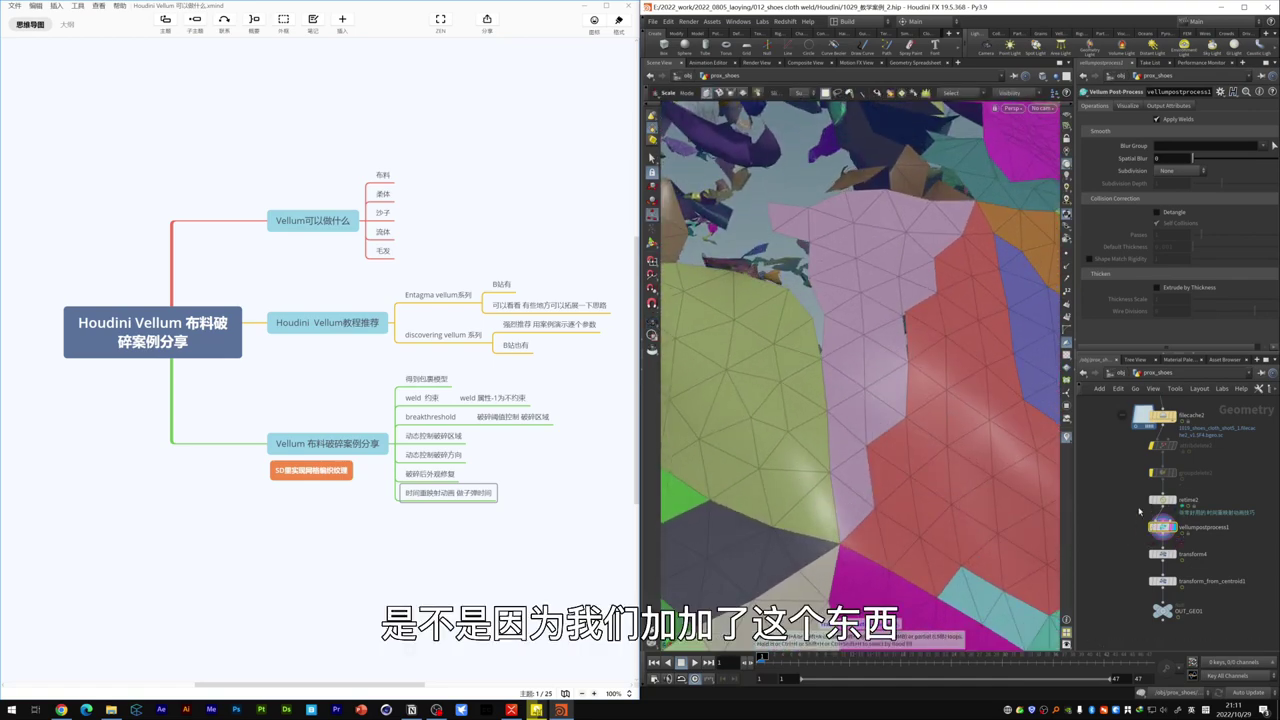
pyautogui.click(1162, 499)
pyautogui.moveTo(950, 470)
pyautogui.mouseDown()
pyautogui.moveTo(913, 489)
pyautogui.moveTo(943, 527)
pyautogui.moveTo(886, 569)
pyautogui.mouseUp()
pyautogui.scroll(5, 913, 489)
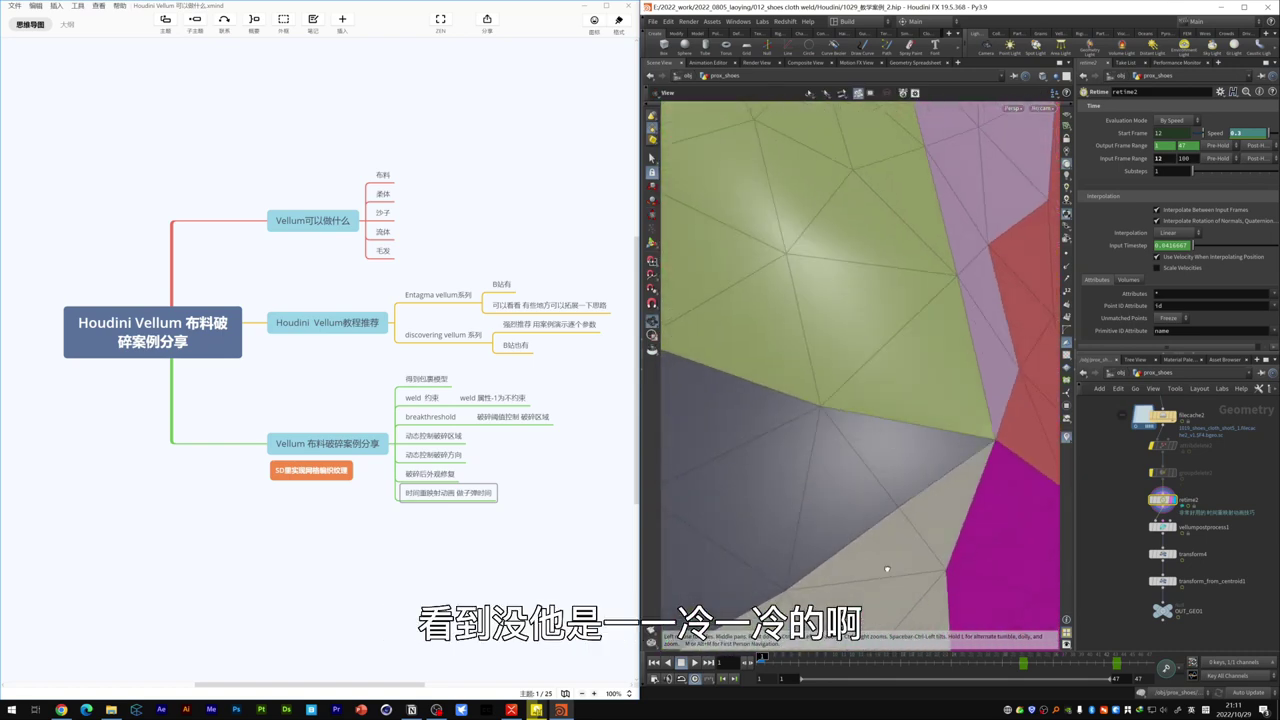
pyautogui.click(1158, 526)
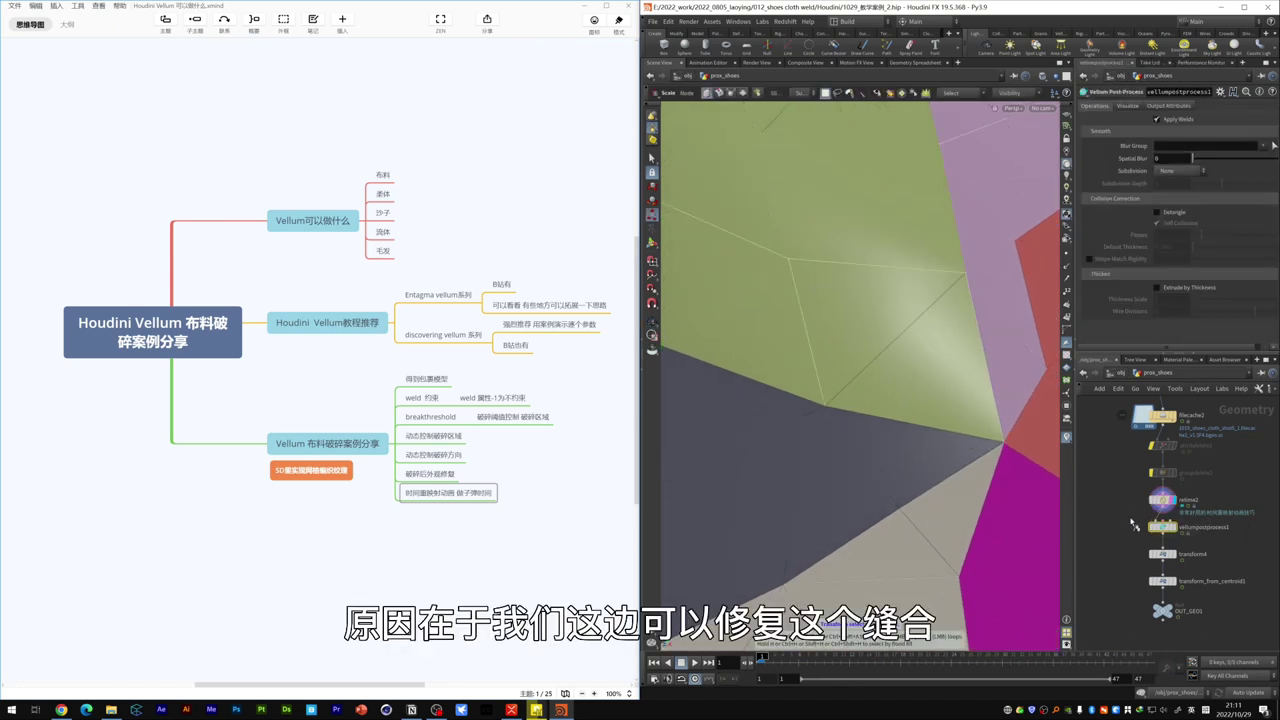
pyautogui.press('r')
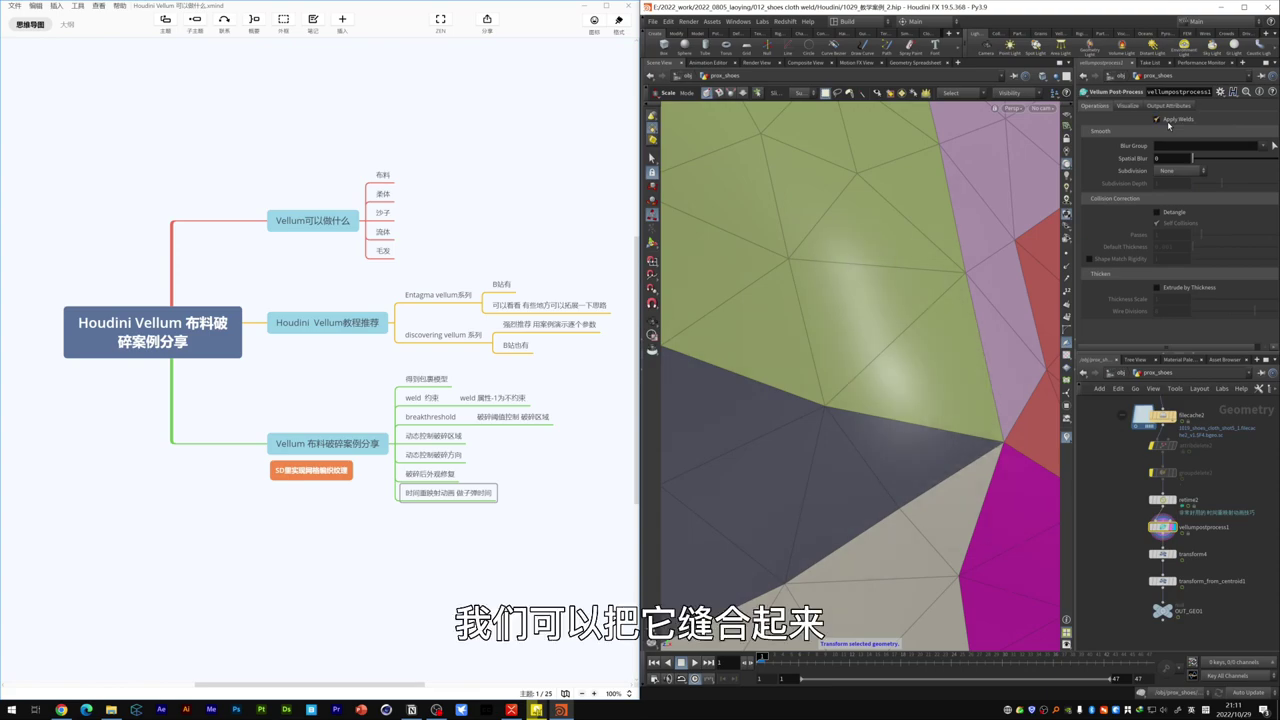
# Step: Orbit around the welded fragments to inspect the smoothed seams from several angles
pyautogui.press('Escape')
pyautogui.moveTo(960, 300)
pyautogui.mouseDown()
pyautogui.moveTo(1036, 392)
pyautogui.moveTo(1000, 380)
pyautogui.mouseUp()
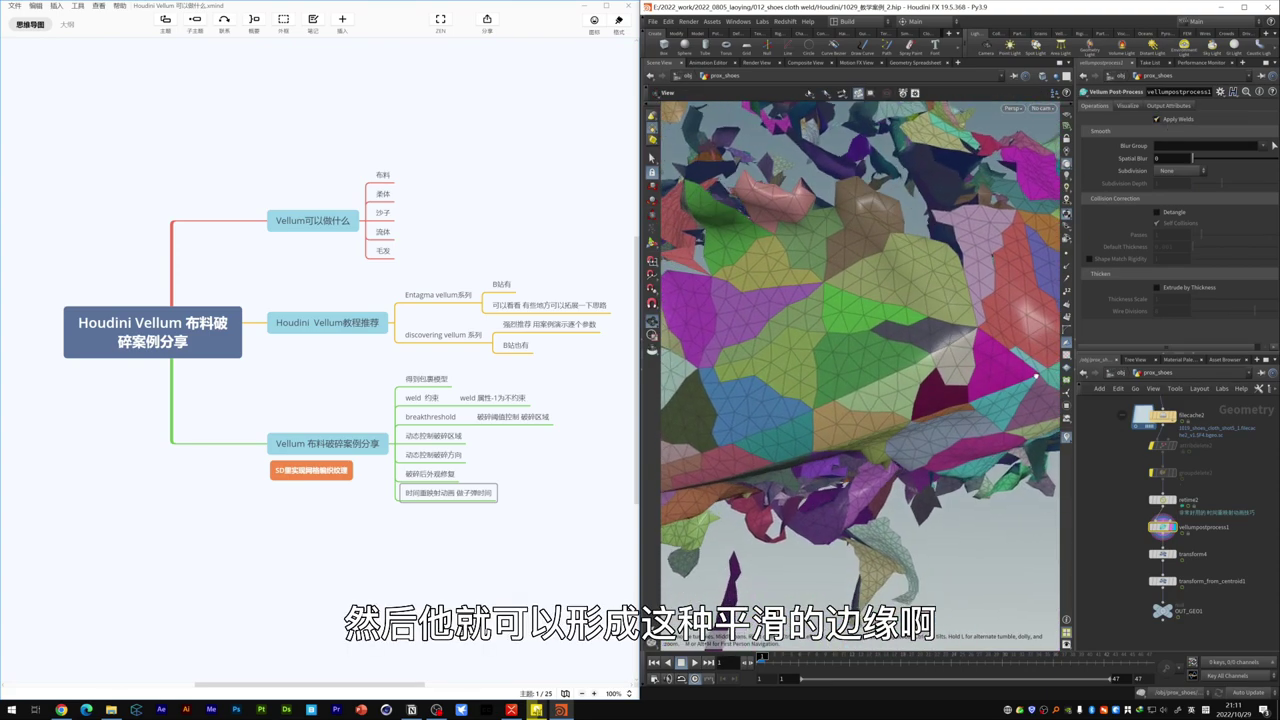
pyautogui.press('e')
pyautogui.press('Escape')
pyautogui.moveTo(930, 340)
pyautogui.mouseDown()
pyautogui.moveTo(1026, 298)
pyautogui.moveTo(1000, 332)
pyautogui.mouseUp()
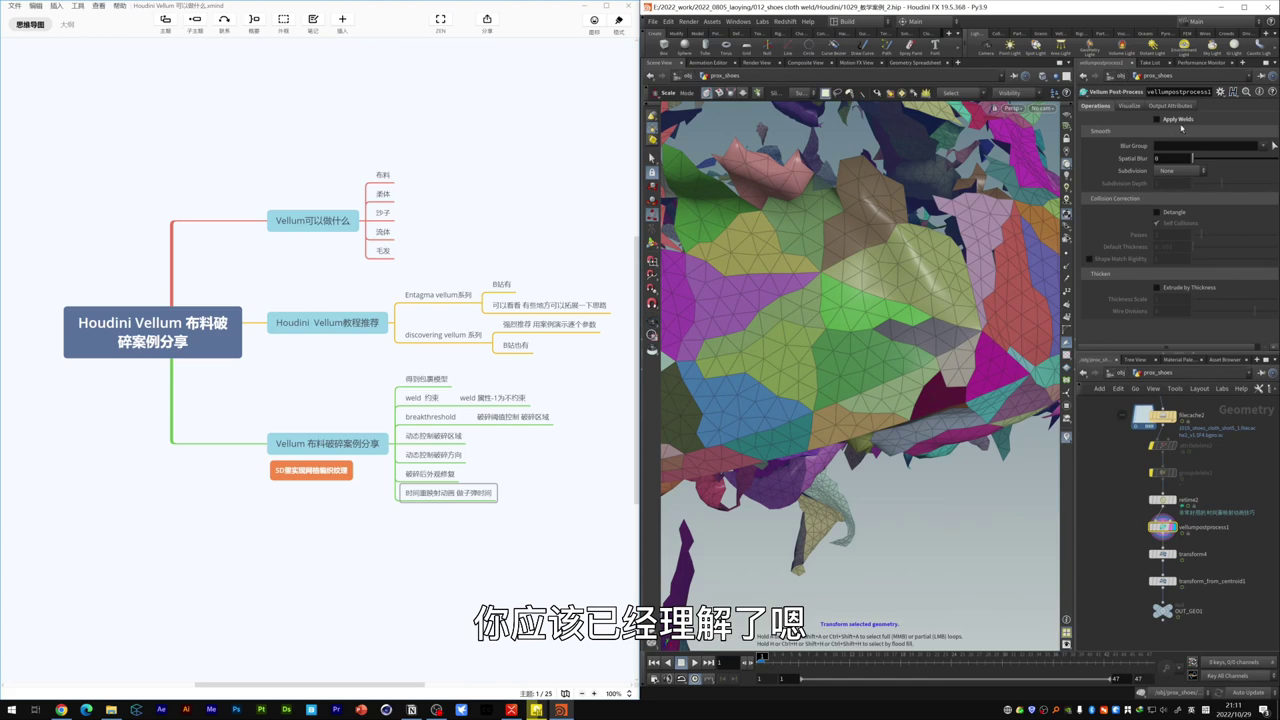
pyautogui.moveTo(1000, 332); pyautogui.dragTo(960, 360)
pyautogui.press('e')
pyautogui.scroll(-2, 1204, 566)
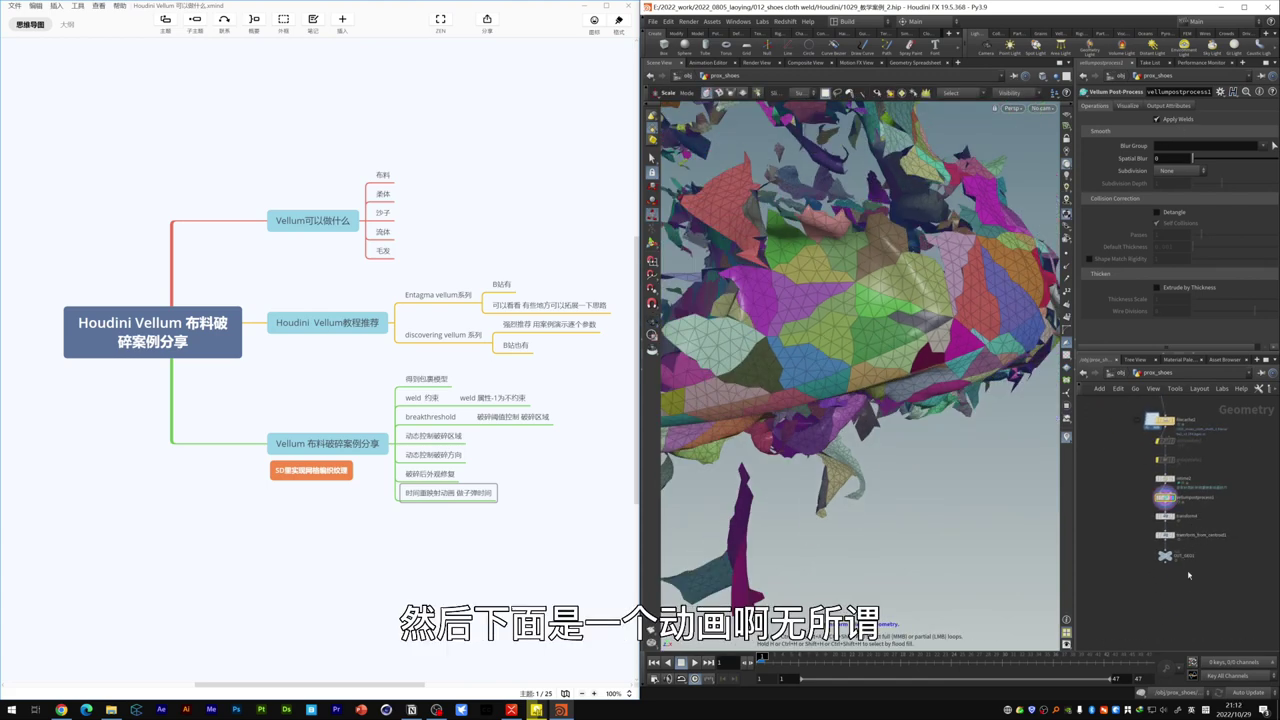
# Step: Display OUT_GEO1 and play it through Shot5_cam
pyautogui.click(1165, 555)
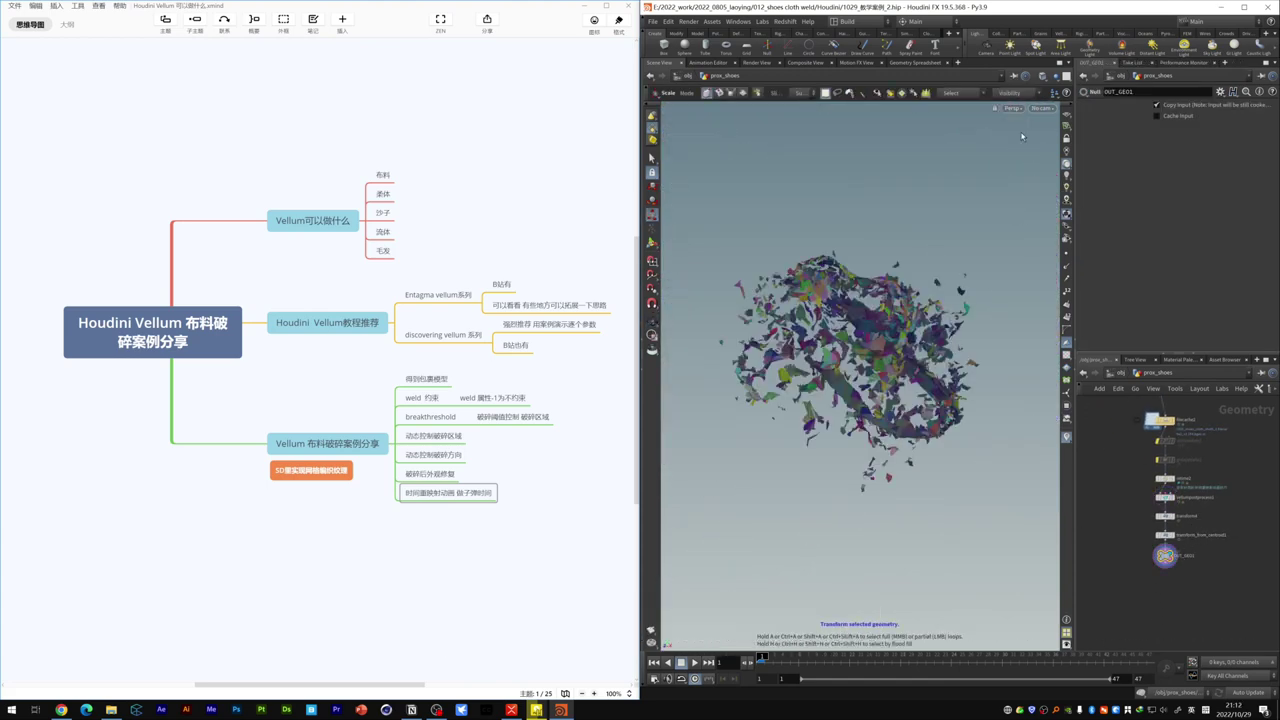
pyautogui.click(1040, 108)
pyautogui.click(1070, 158)
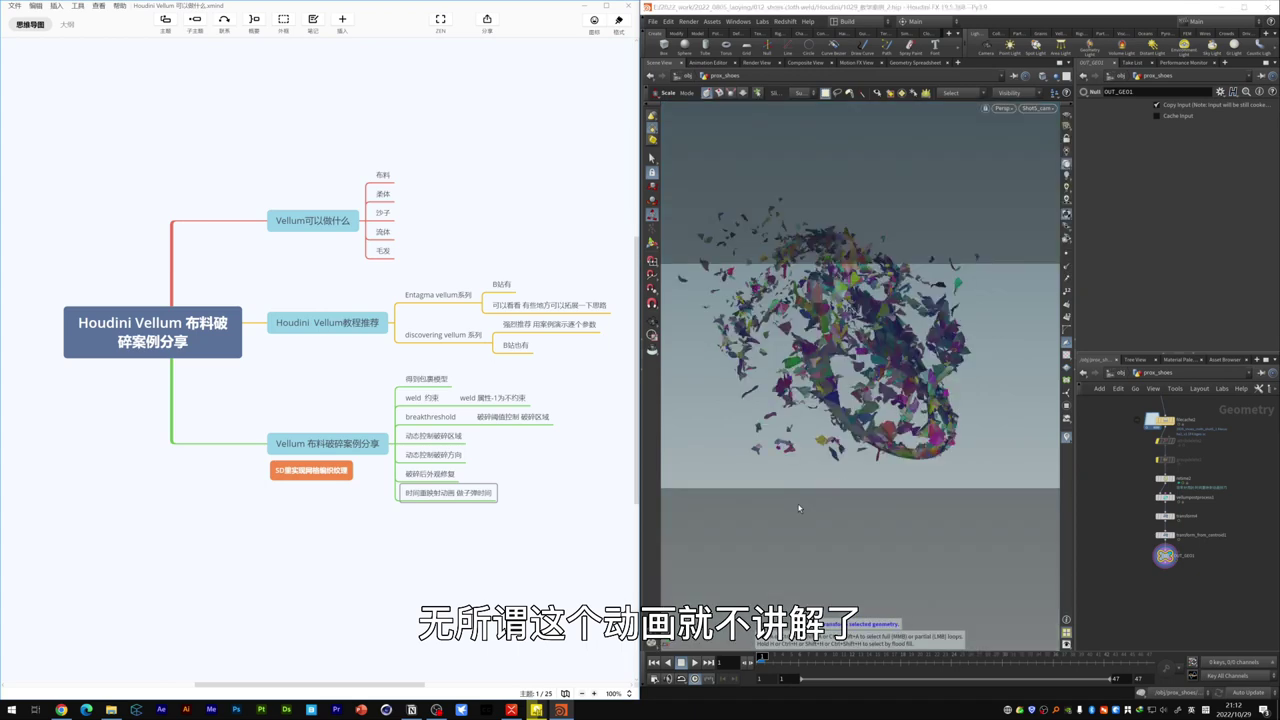
pyautogui.click(698, 662)
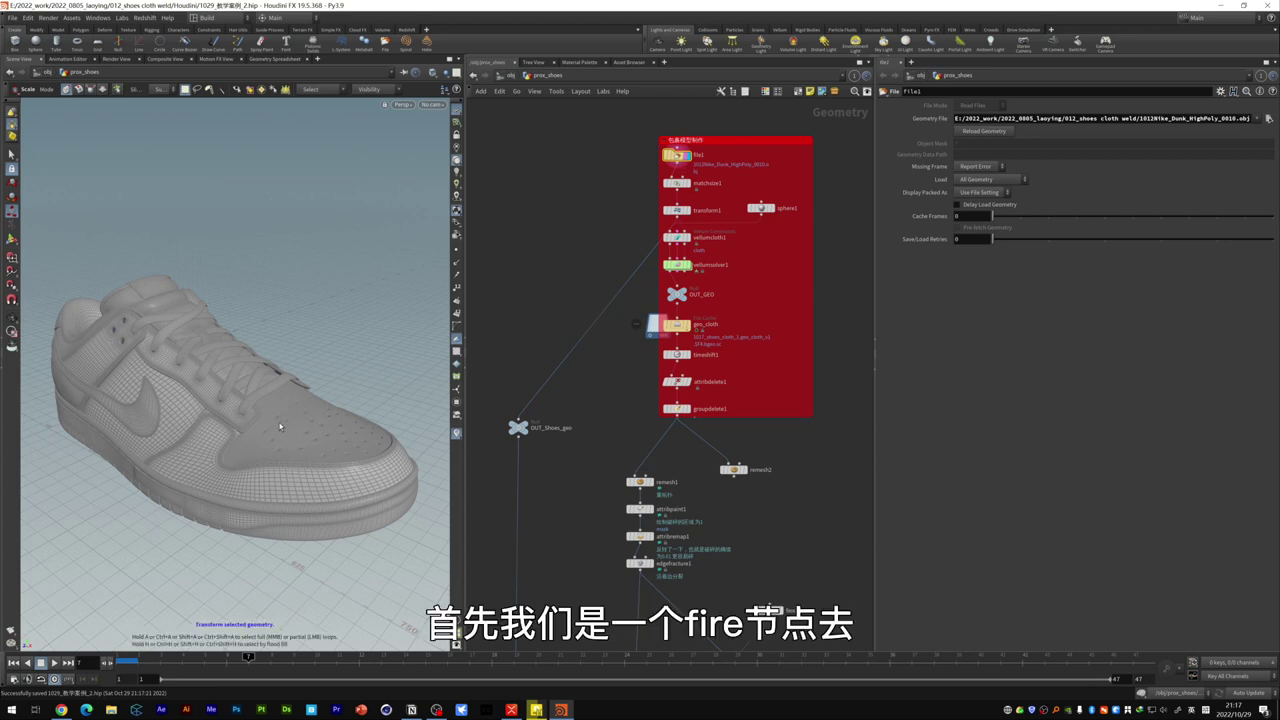
# Step: Undo an accidental edit, then display and frame matchsize1's shoe output
pyautogui.click(262, 378)
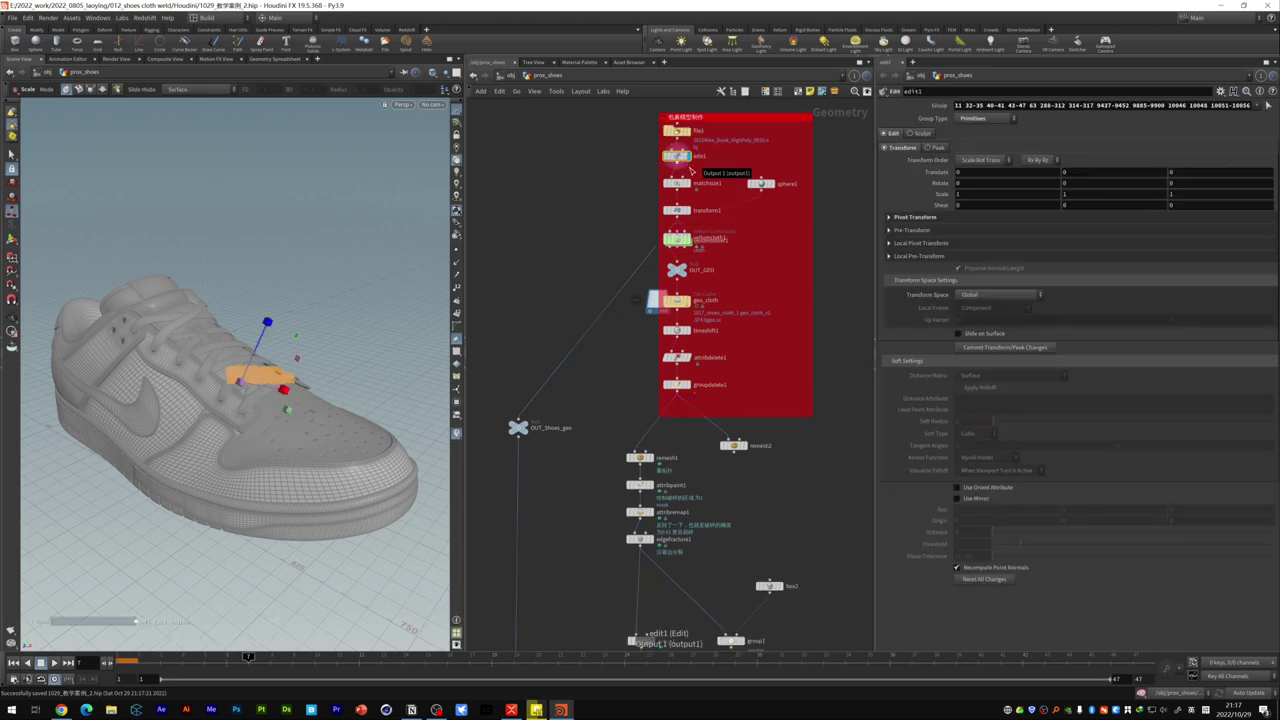
pyautogui.hotkey('ctrl', 'z')
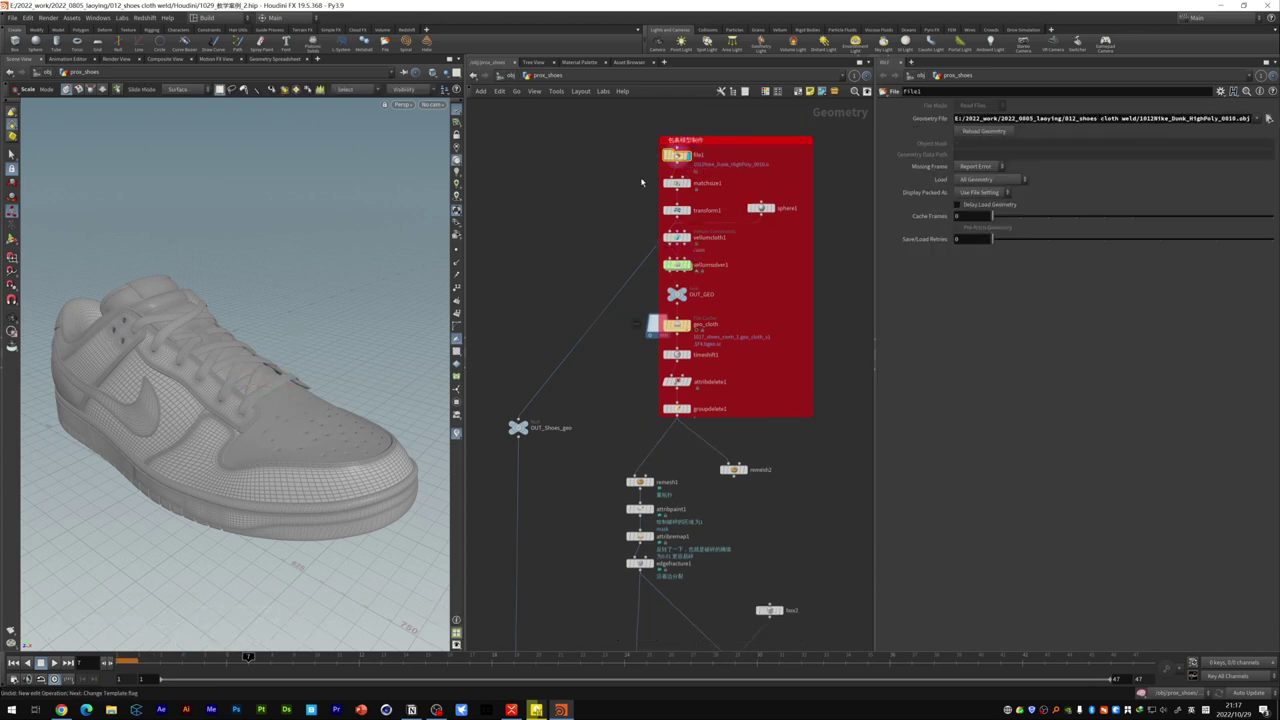
pyautogui.click(11, 314)
pyautogui.moveTo(70, 300)
pyautogui.mouseDown()
pyautogui.moveTo(124, 401)
pyautogui.moveTo(171, 406)
pyautogui.mouseUp()
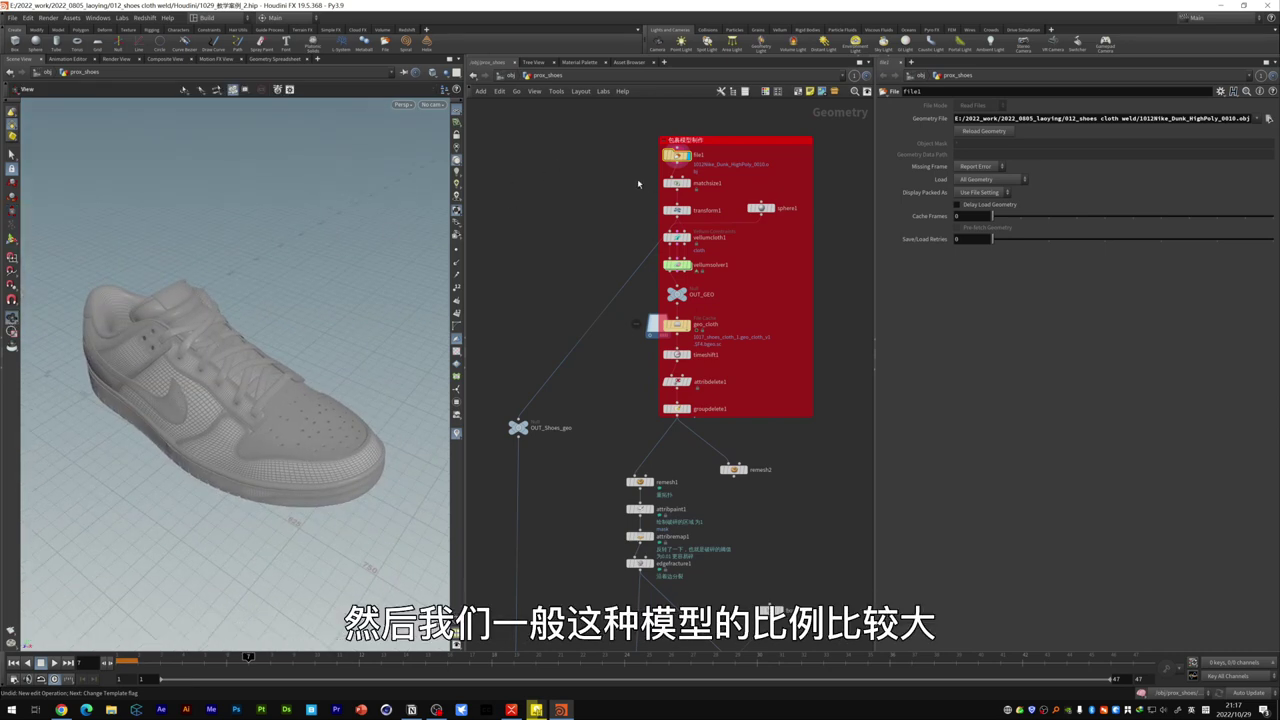
pyautogui.click(675, 183)
pyautogui.click(688, 184)
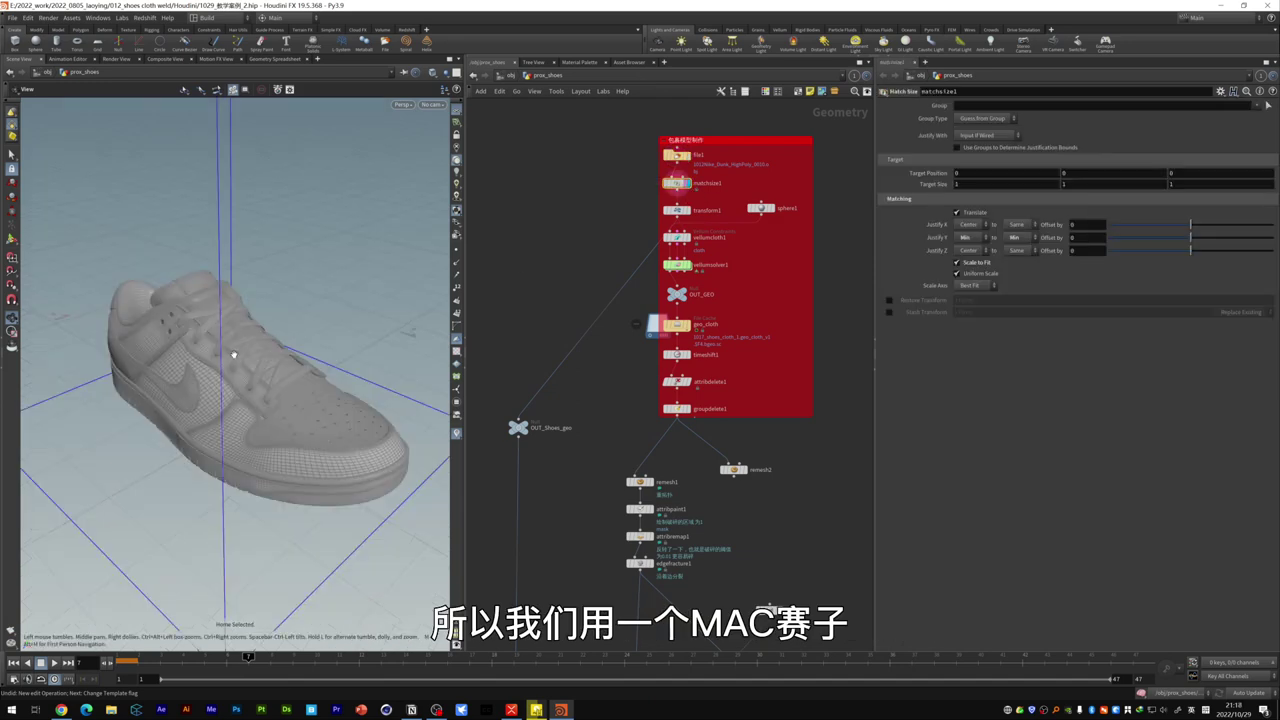
pyautogui.press('g')
# Step: Tumble around the shoe, then inspect transform1's uniform scale of 2.043
pyautogui.moveTo(291, 333)
pyautogui.mouseDown()
pyautogui.moveTo(218, 416)
pyautogui.moveTo(171, 343)
pyautogui.mouseUp()
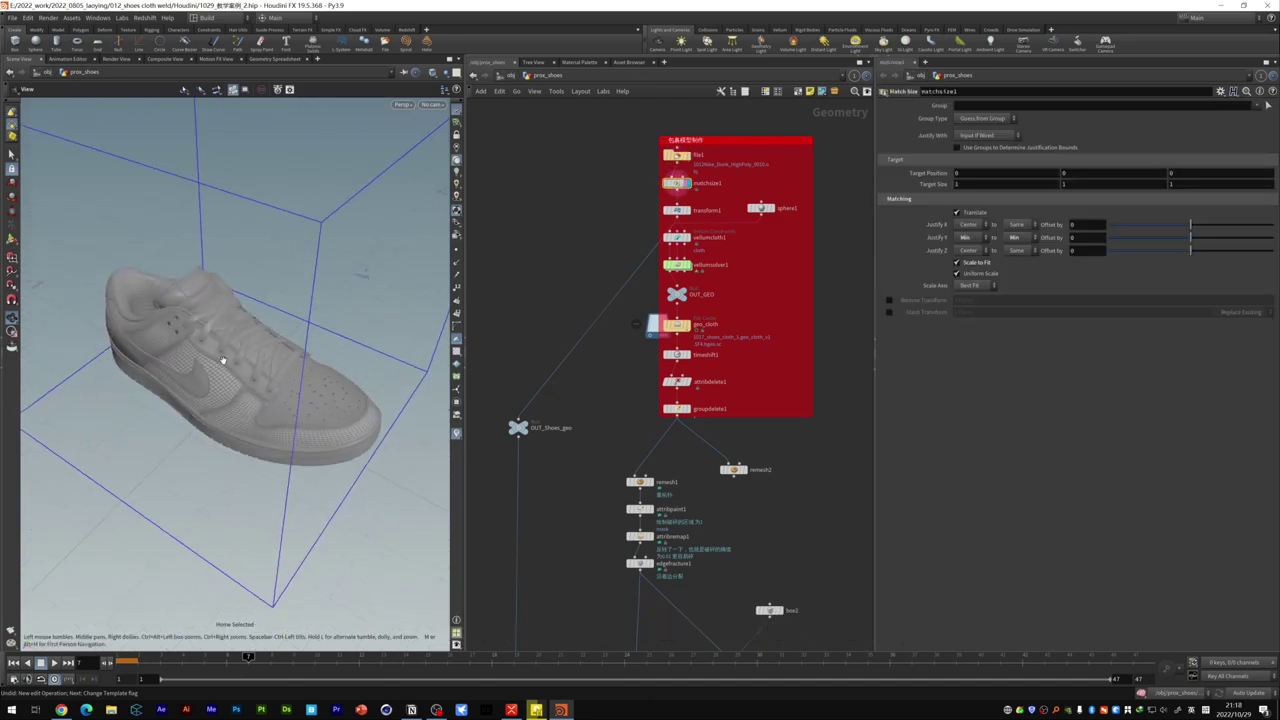
pyautogui.moveTo(230, 345); pyautogui.dragTo(180, 340)
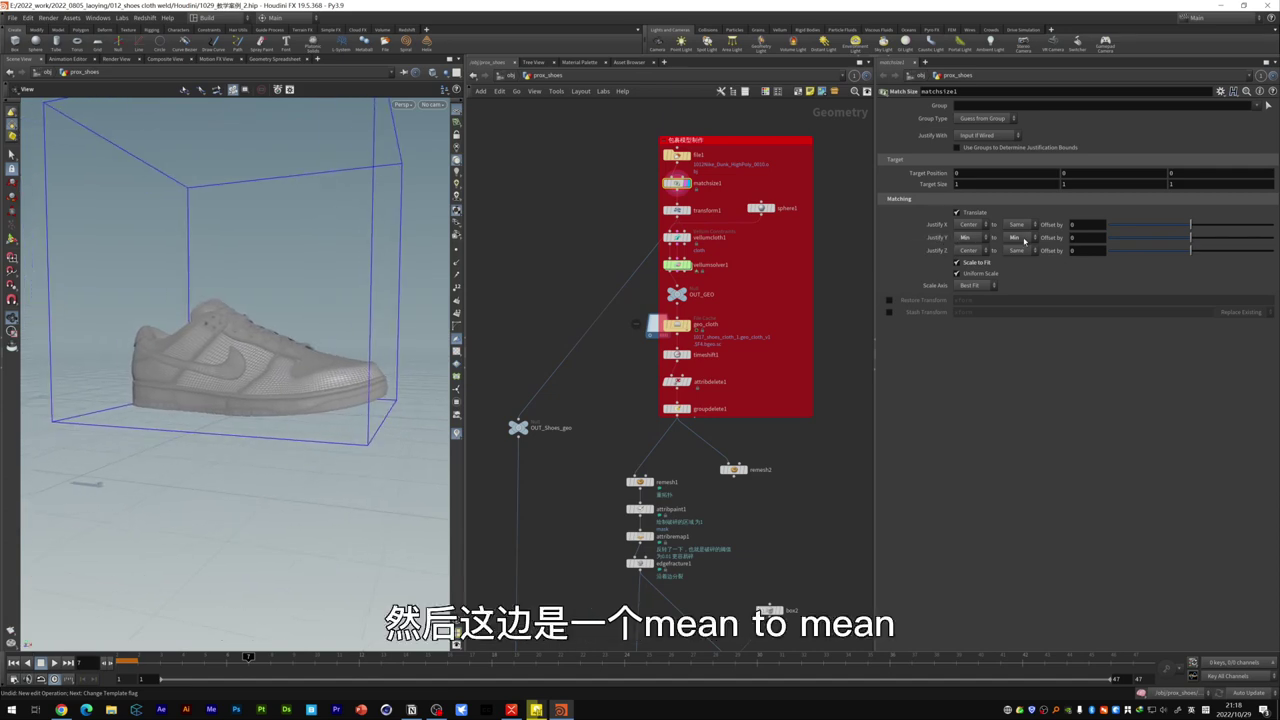
pyautogui.moveTo(239, 407)
pyautogui.mouseDown()
pyautogui.moveTo(178, 407)
pyautogui.moveTo(481, 320)
pyautogui.mouseUp()
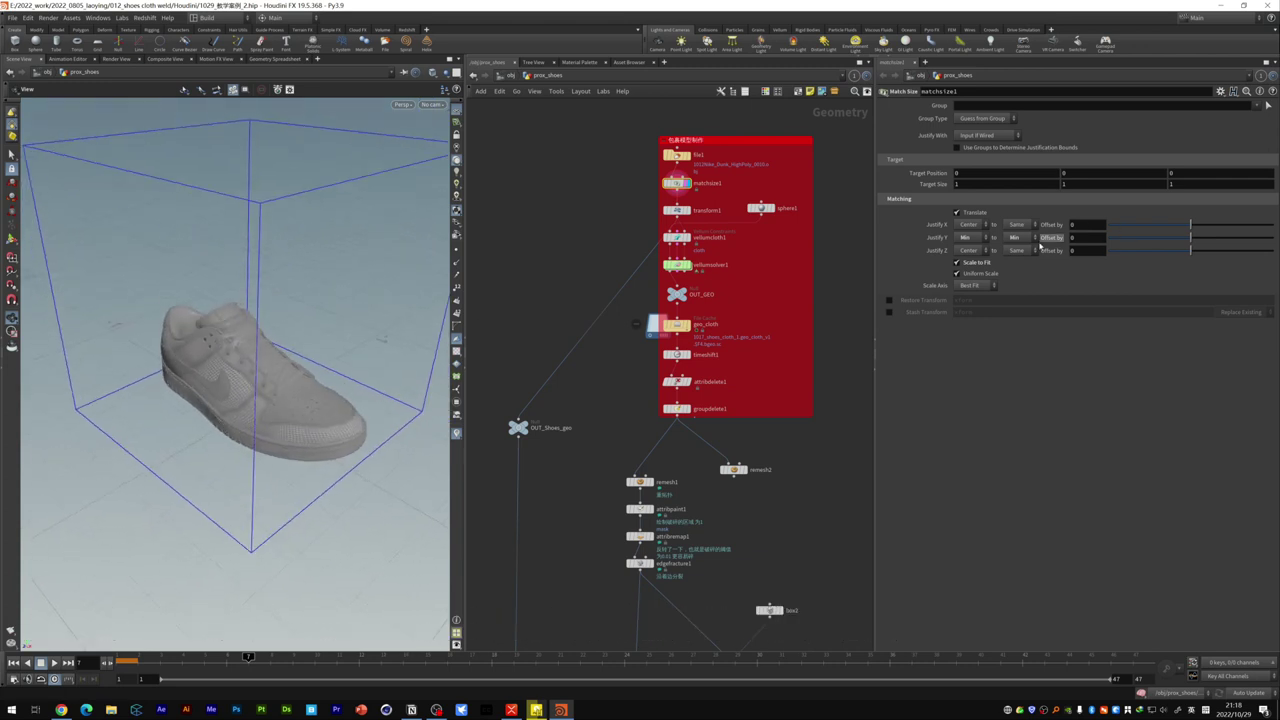
pyautogui.moveTo(305, 365); pyautogui.dragTo(306, 371)
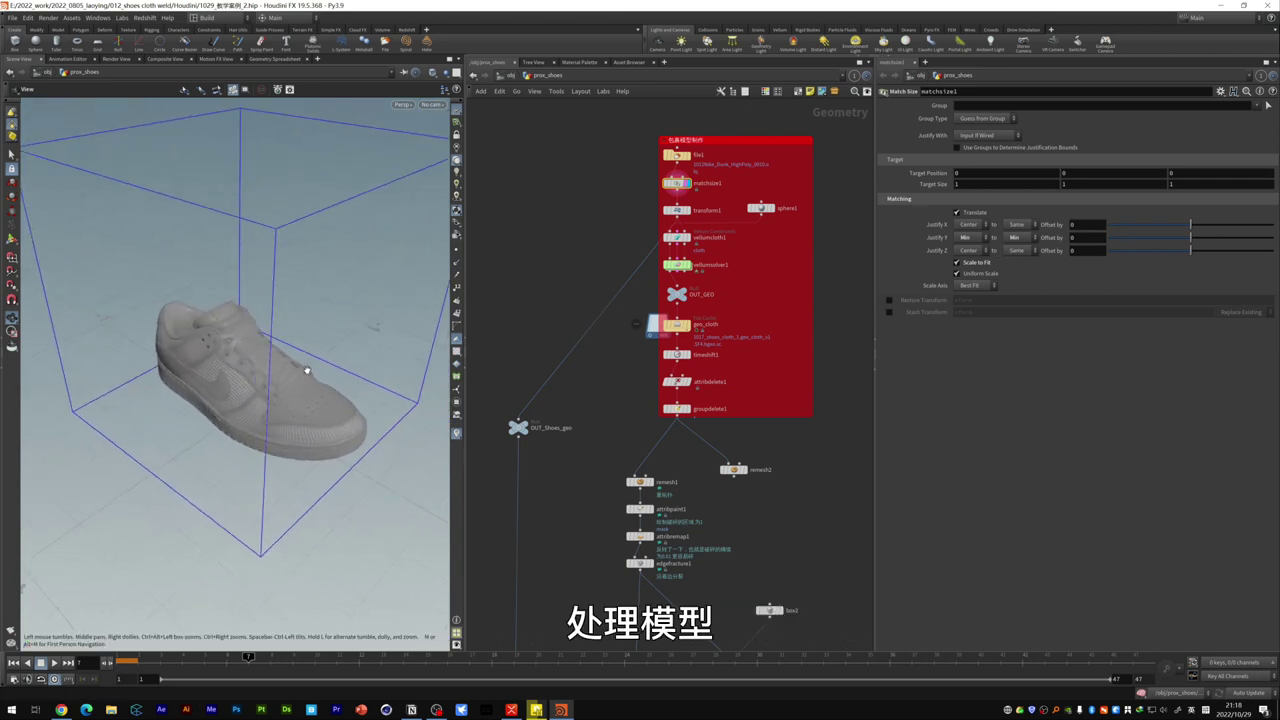
pyautogui.click(674, 209)
pyautogui.scroll(3, 250, 360)
# Step: Display the cloth constraint sphere, seen from a lower view of the shoe
pyautogui.scroll(-3, 209, 366)
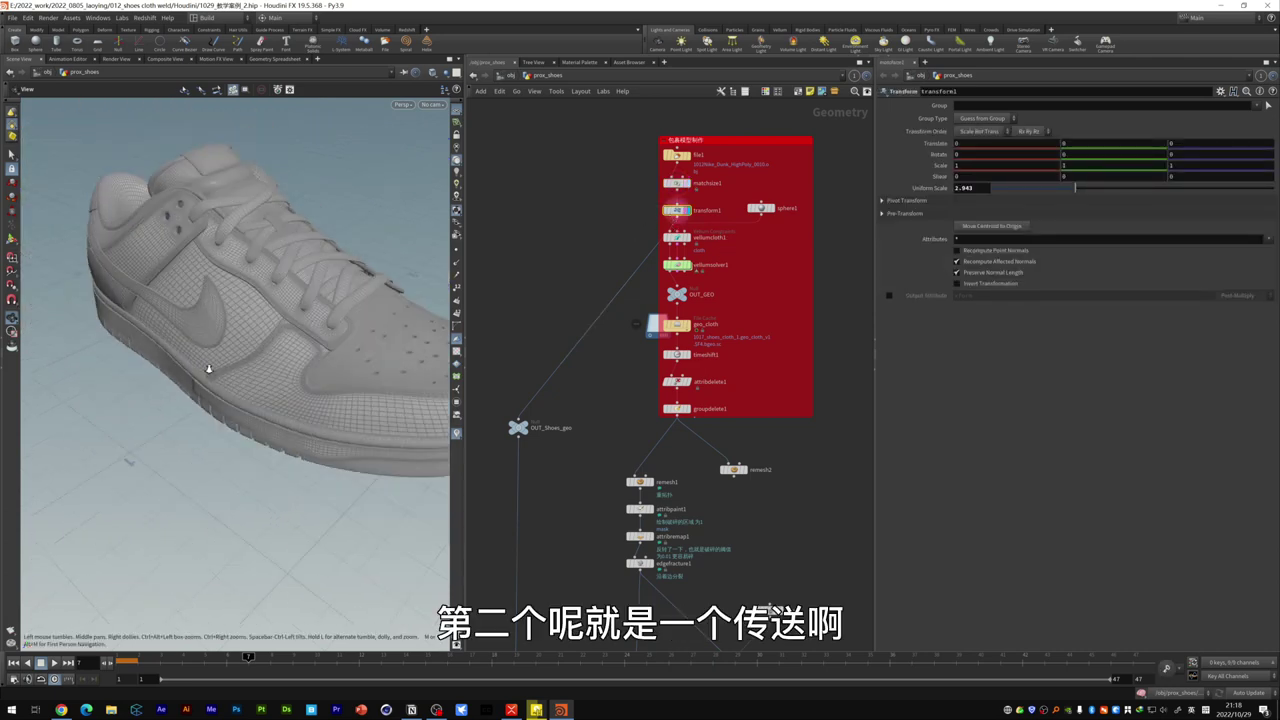
pyautogui.moveTo(209, 366)
pyautogui.mouseDown()
pyautogui.moveTo(243, 386)
pyautogui.moveTo(250, 347)
pyautogui.moveTo(257, 366)
pyautogui.mouseUp()
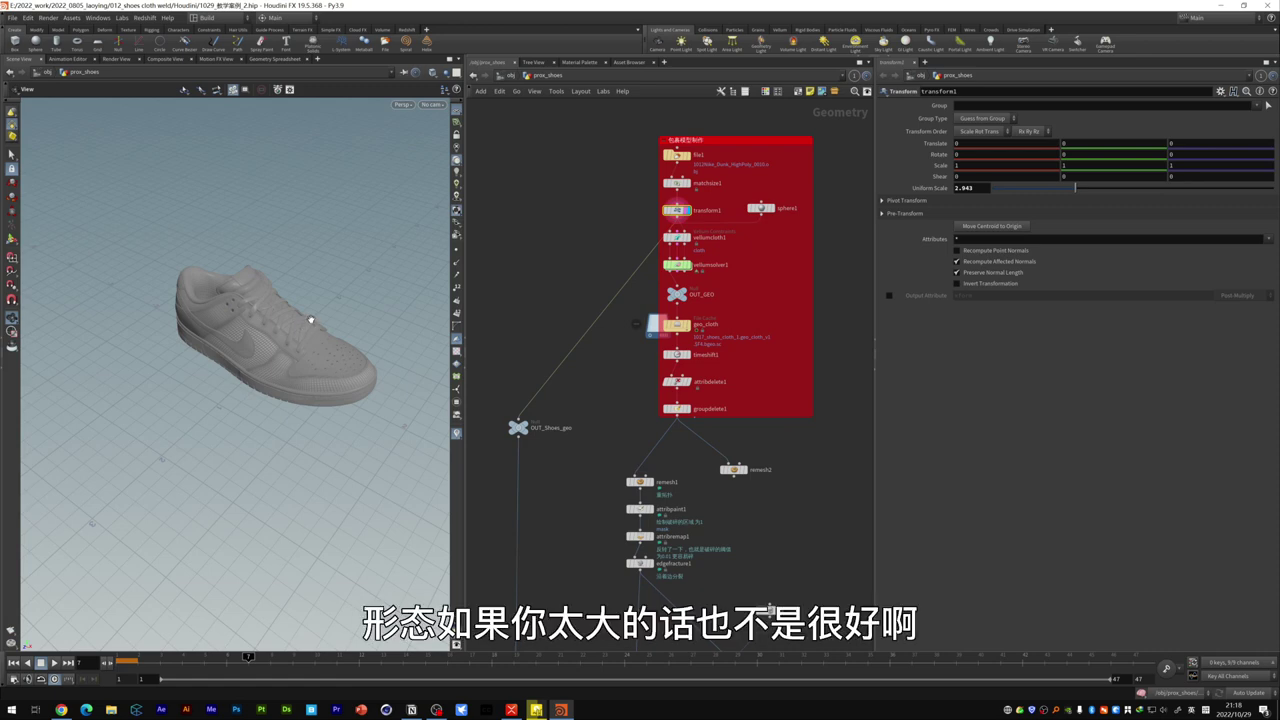
pyautogui.click(720, 248)
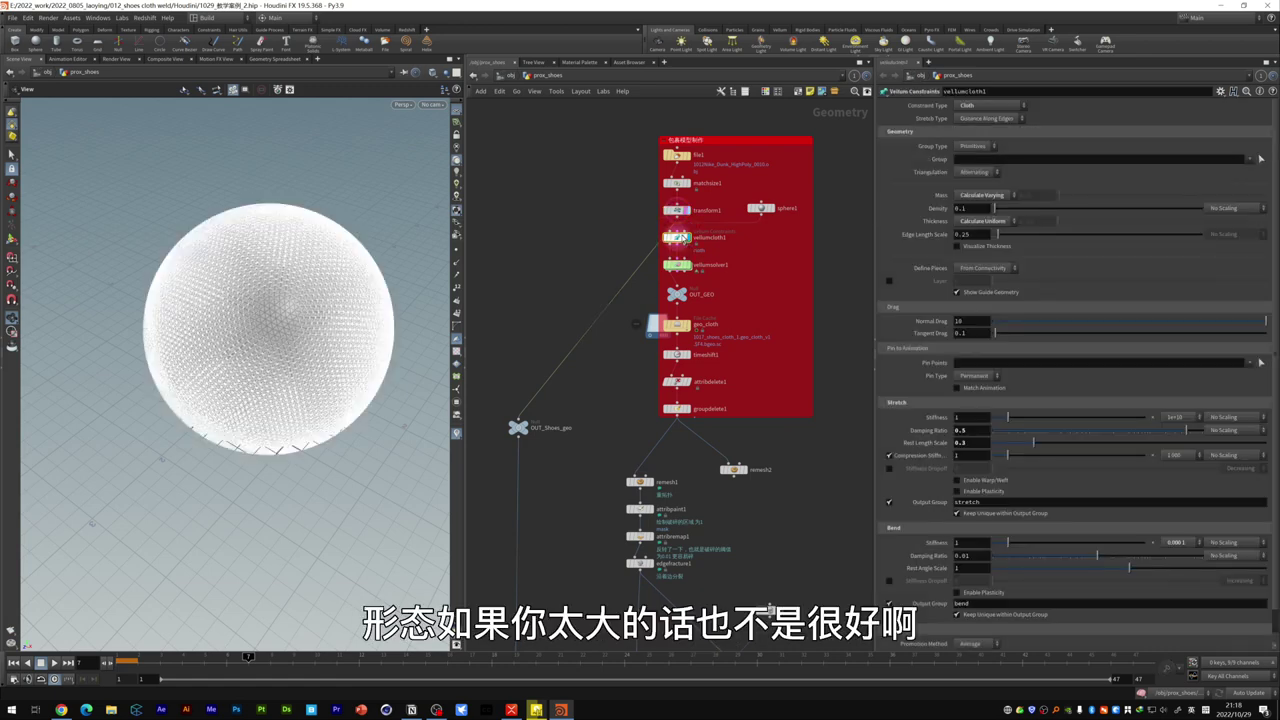
pyautogui.press('r')
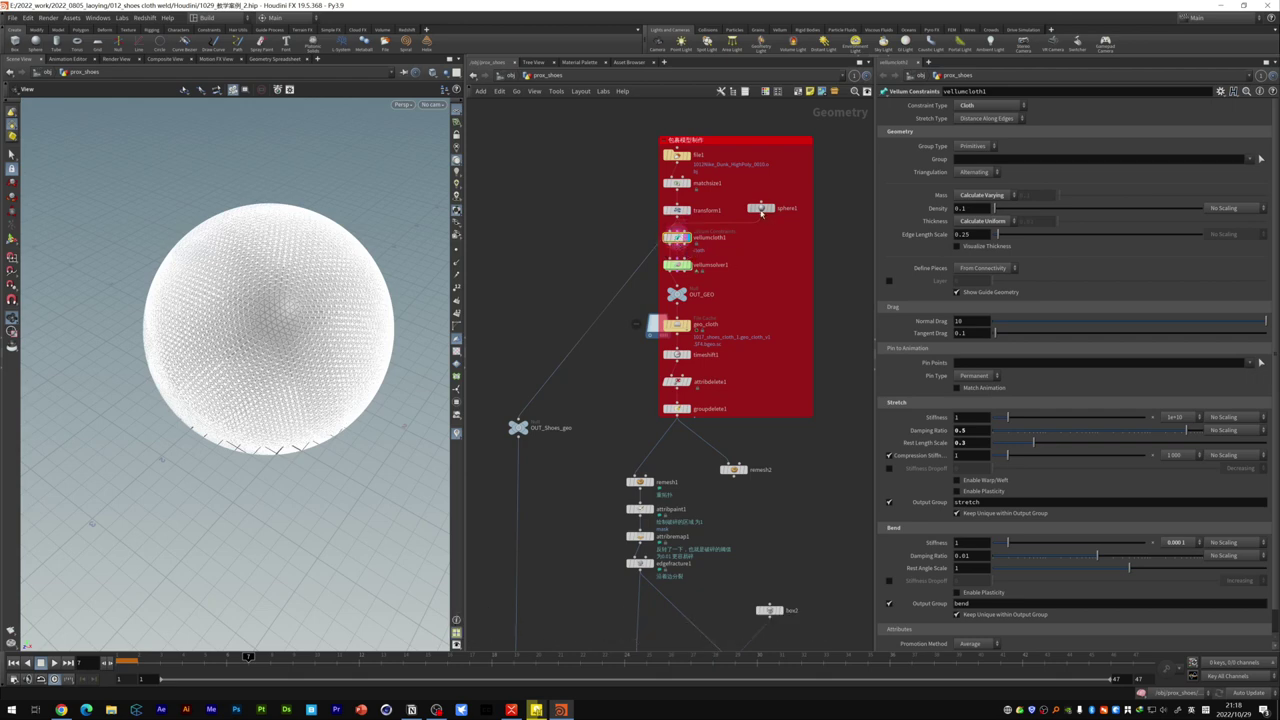
# Step: Move sphere1 up-left and display it, confirming scale 3.09 and frequency 30 enclose the shoe
pyautogui.moveTo(760, 208); pyautogui.dragTo(548, 178)
pyautogui.click(549, 179)
pyautogui.press('r')
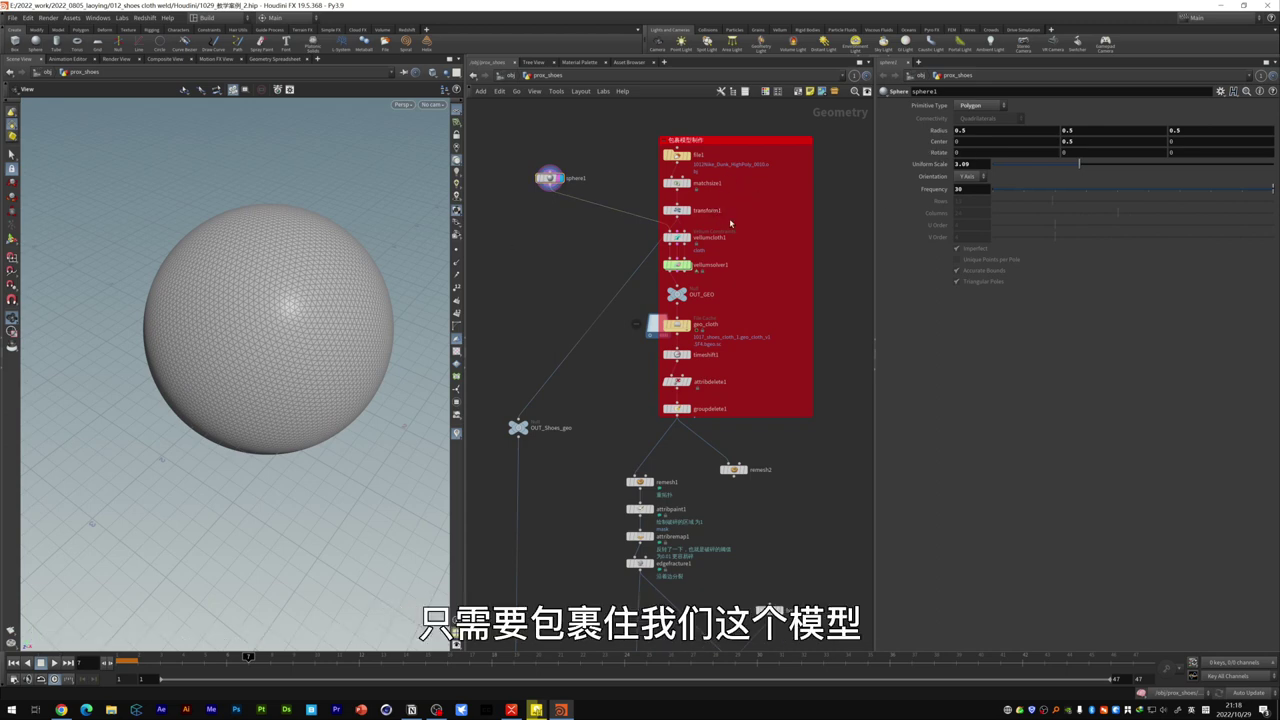
pyautogui.click(690, 210)
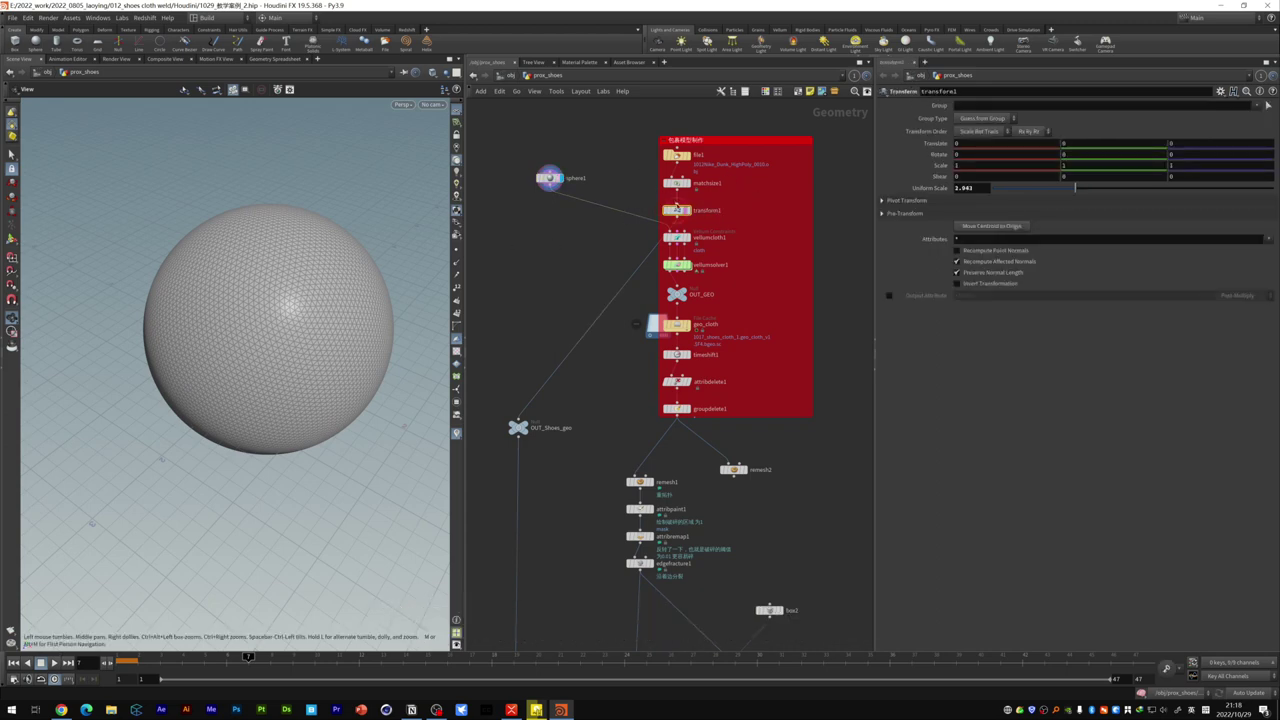
pyautogui.click(548, 178)
pyautogui.moveTo(329, 337); pyautogui.dragTo(363, 289)
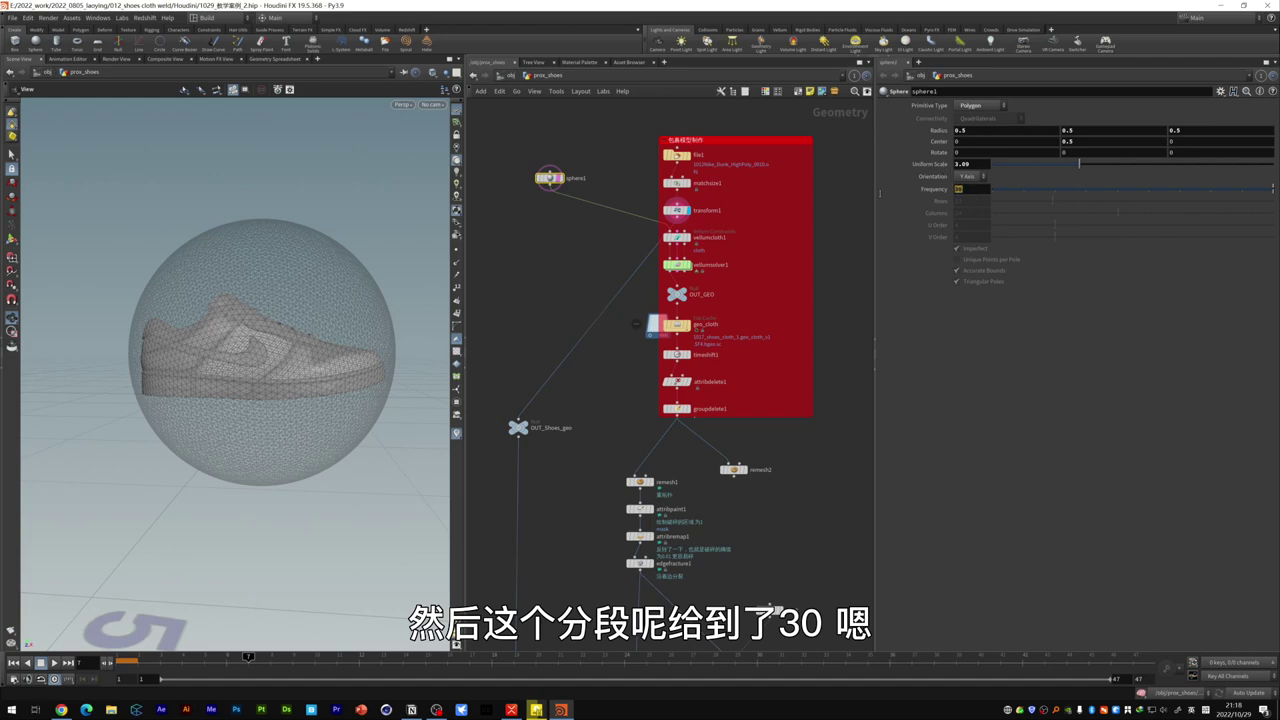
# Step: Display vellumcloth1's constraints and check its Rest Length Scale of 0.3
pyautogui.click(680, 238)
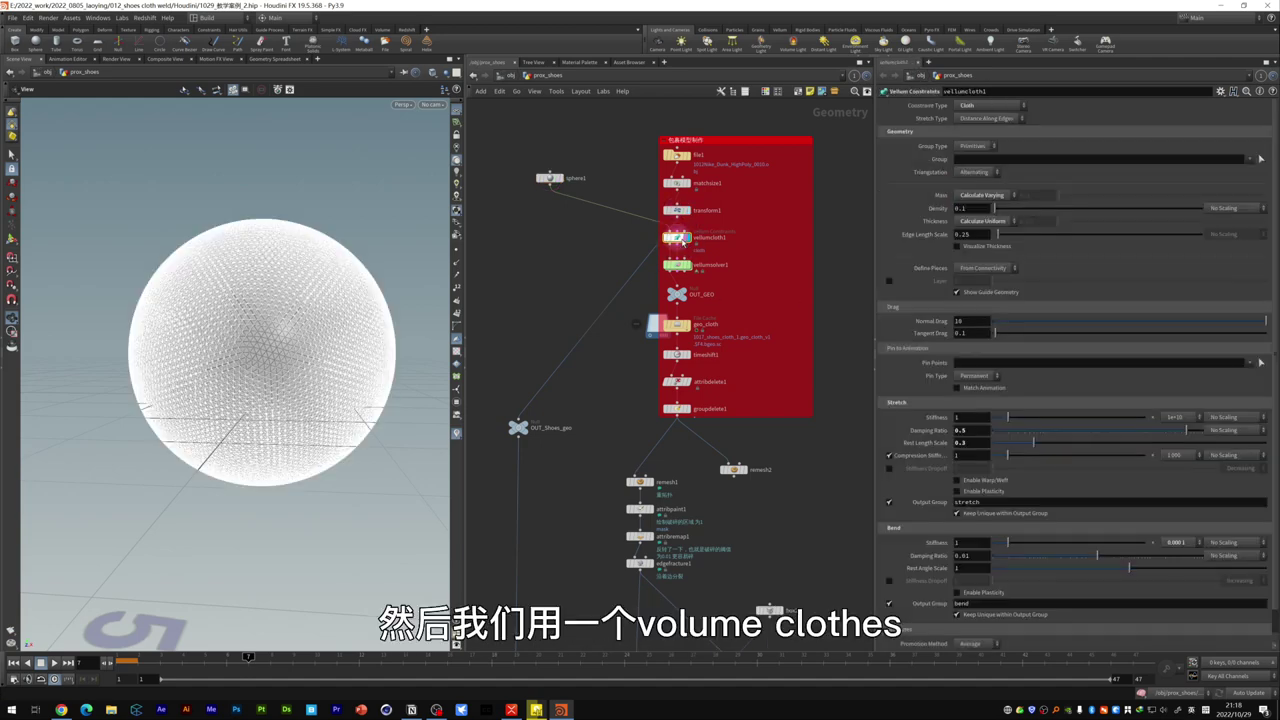
pyautogui.scroll(-1, 934, 337)
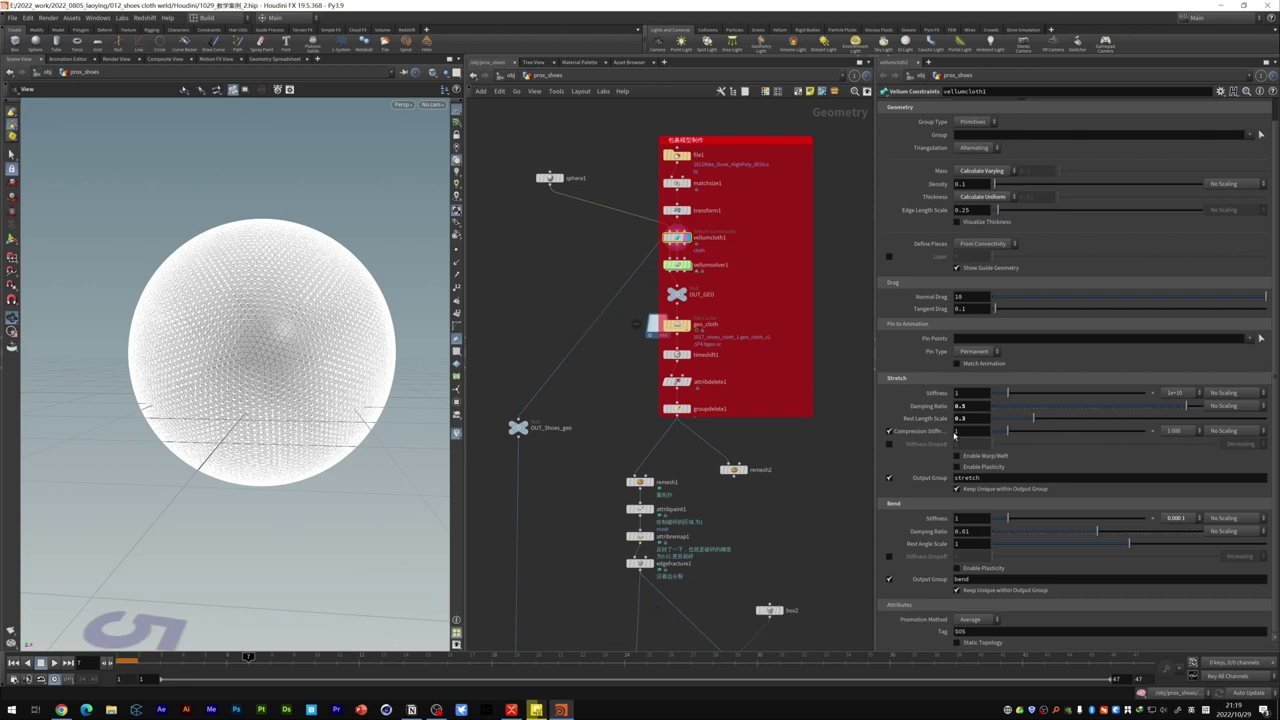
pyautogui.doubleClick(960, 418)
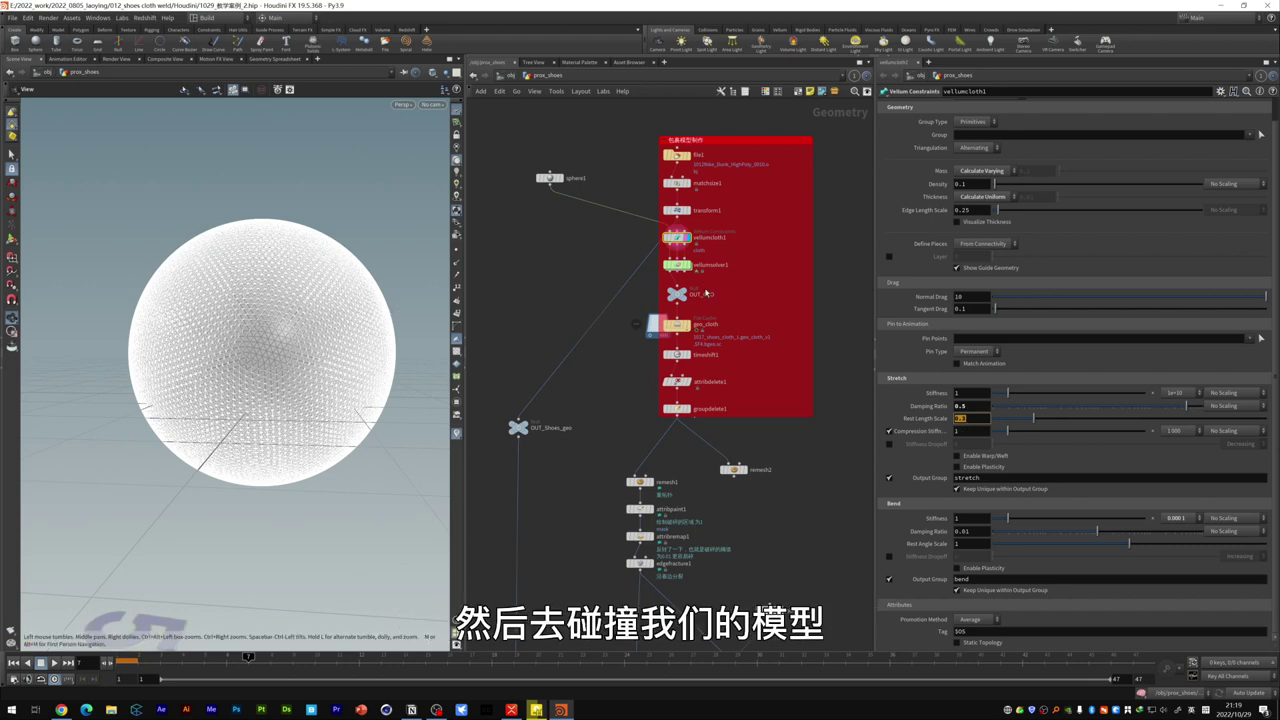
# Step: Review vellumsolver1's Forces and Solver tabs for gravity, wind, substeps and collisions
pyautogui.click(677, 264)
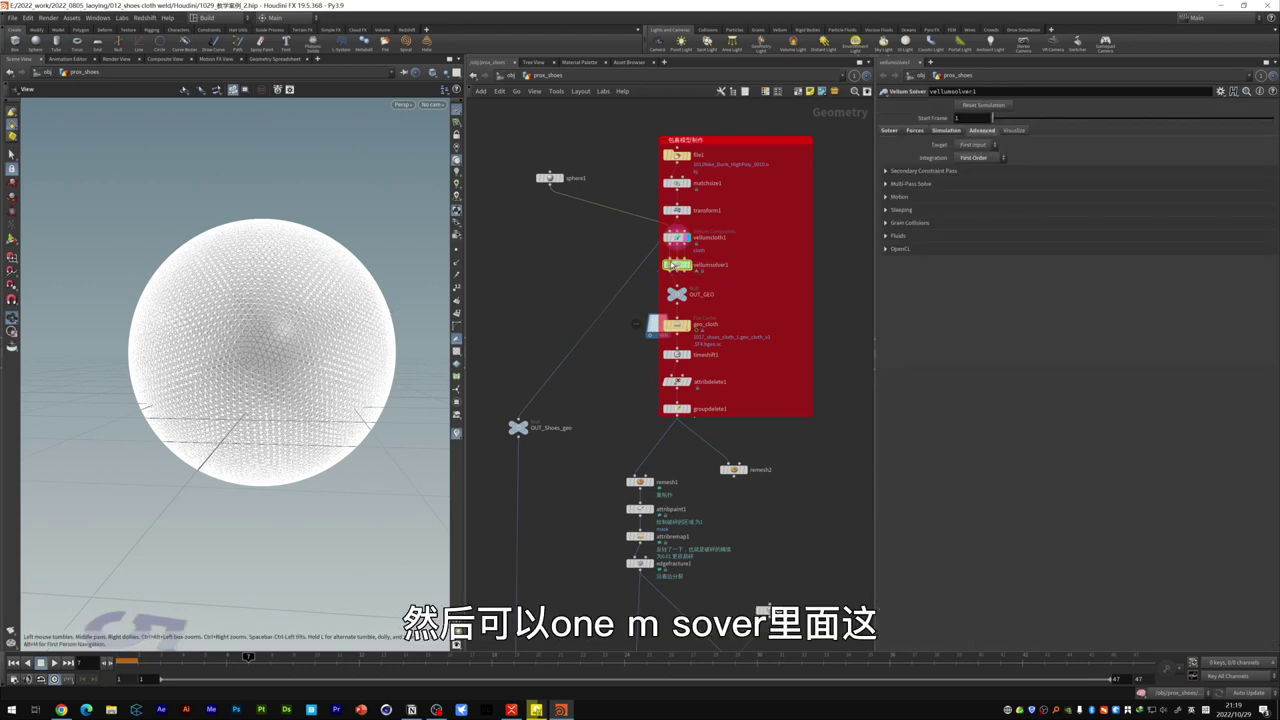
pyautogui.click(946, 130)
pyautogui.click(890, 131)
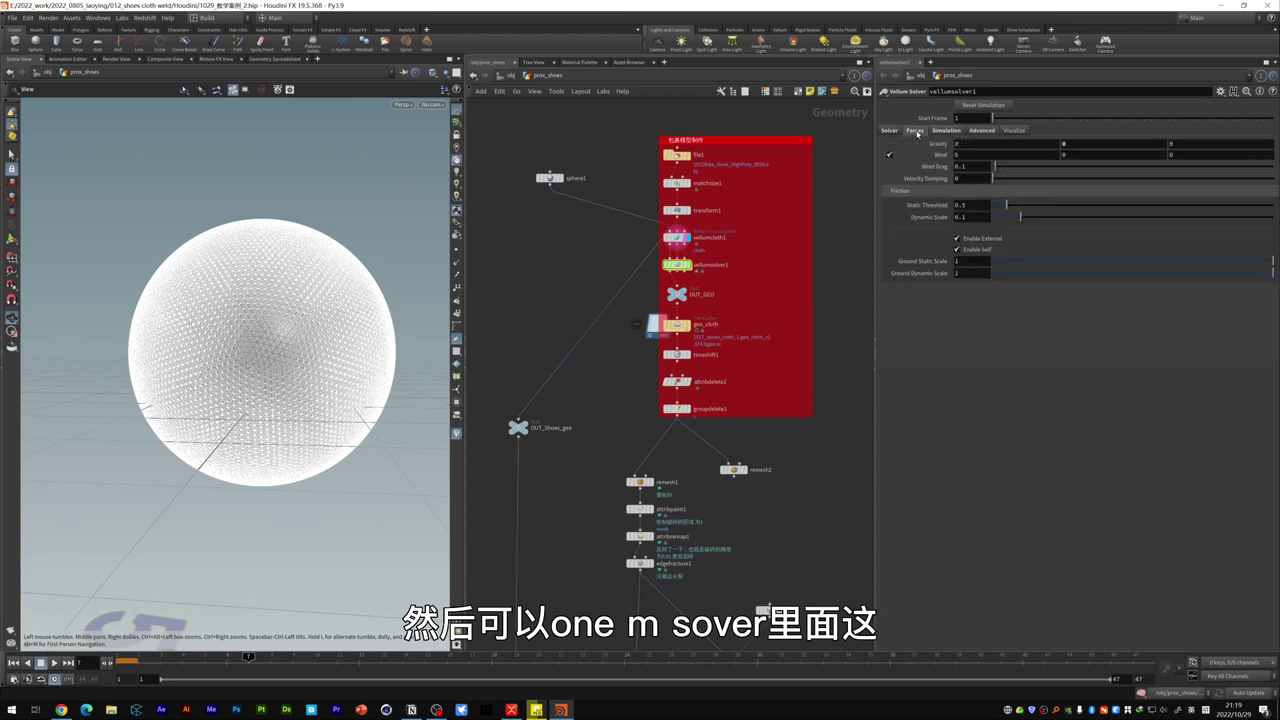
pyautogui.click(891, 131)
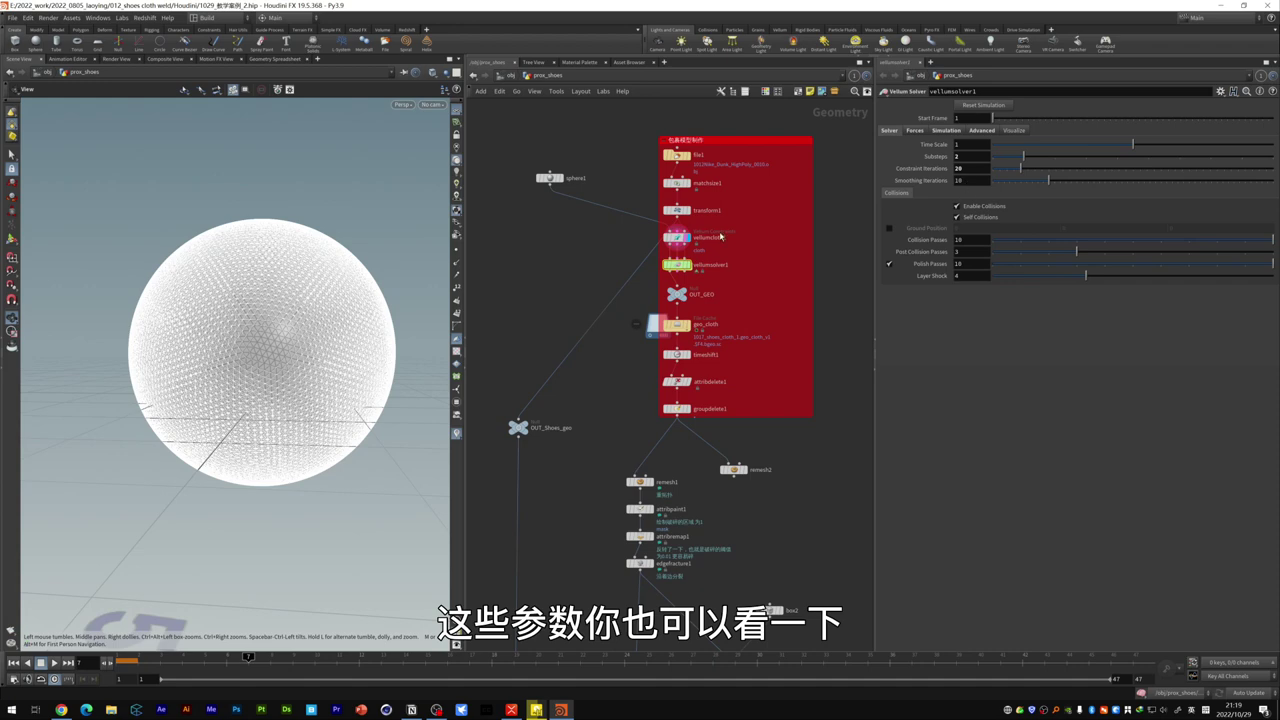
# Step: Recheck the 0.3 rest length, then display the cached cloth from the geo_cloth File Cache
pyautogui.click(676, 238)
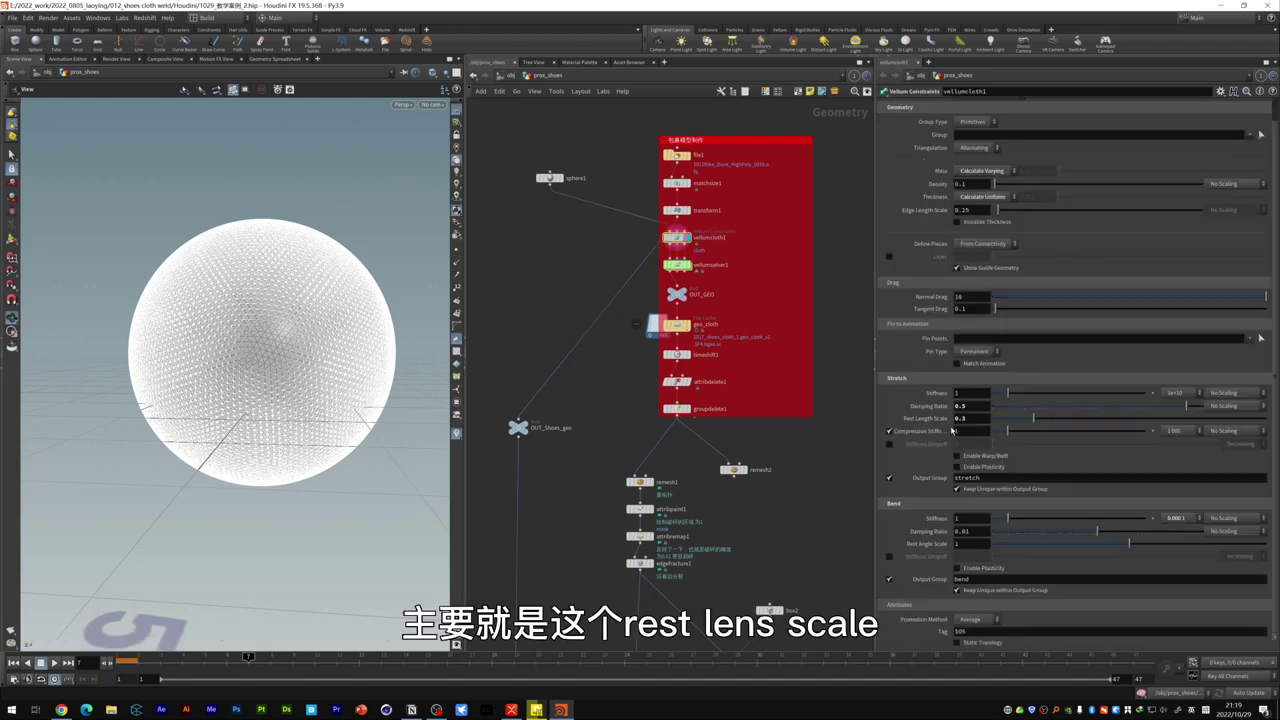
pyautogui.doubleClick(962, 418)
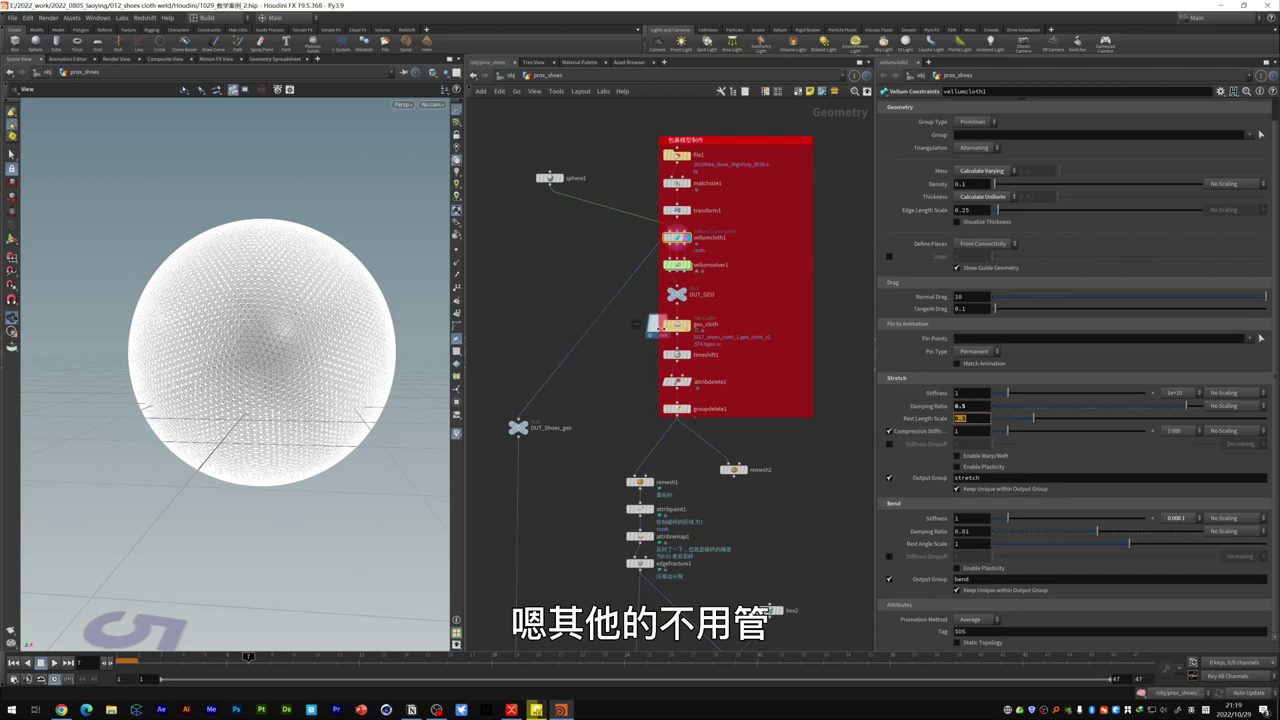
pyautogui.click(676, 325)
pyautogui.click(688, 324)
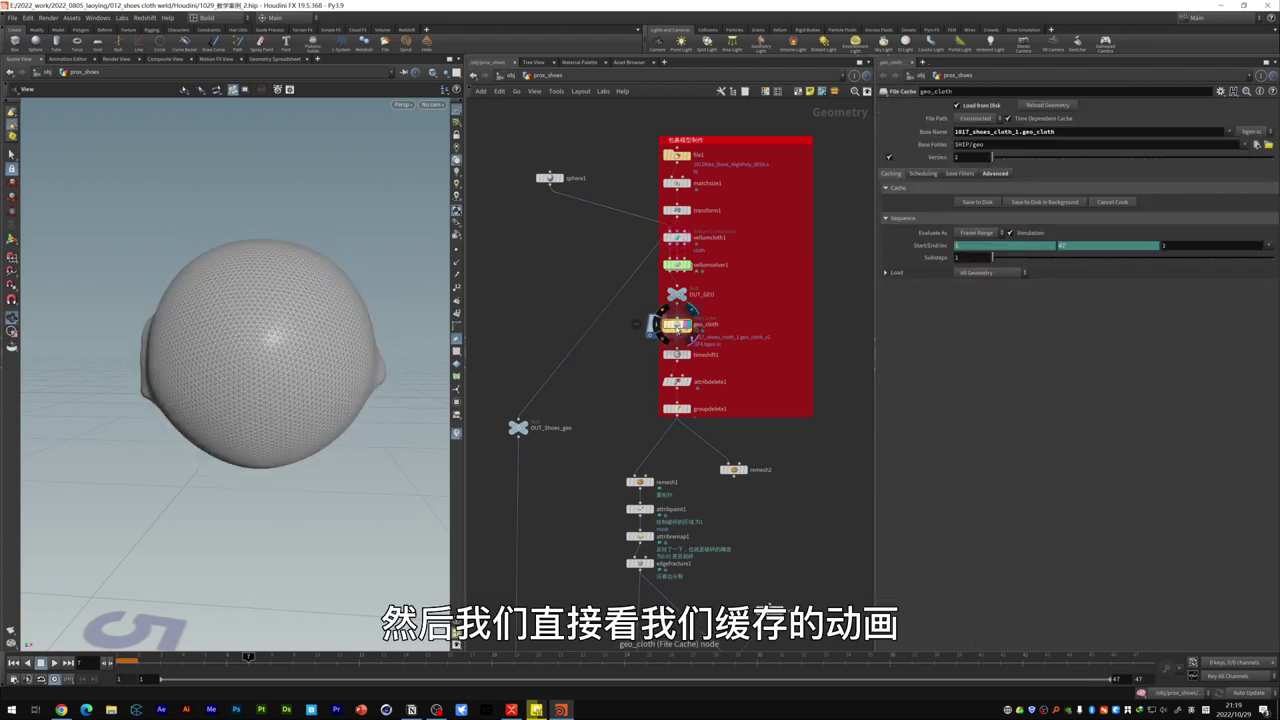
# Step: Play and scrub the cached shrink-wrap animation while orbiting around the cloth
pyautogui.moveTo(147, 656)
pyautogui.mouseDown()
pyautogui.moveTo(645, 656)
pyautogui.moveTo(147, 656)
pyautogui.mouseUp()
pyautogui.click(54, 662)
pyautogui.moveTo(240, 380)
pyautogui.mouseDown()
pyautogui.moveTo(295, 354)
pyautogui.moveTo(307, 412)
pyautogui.mouseUp()
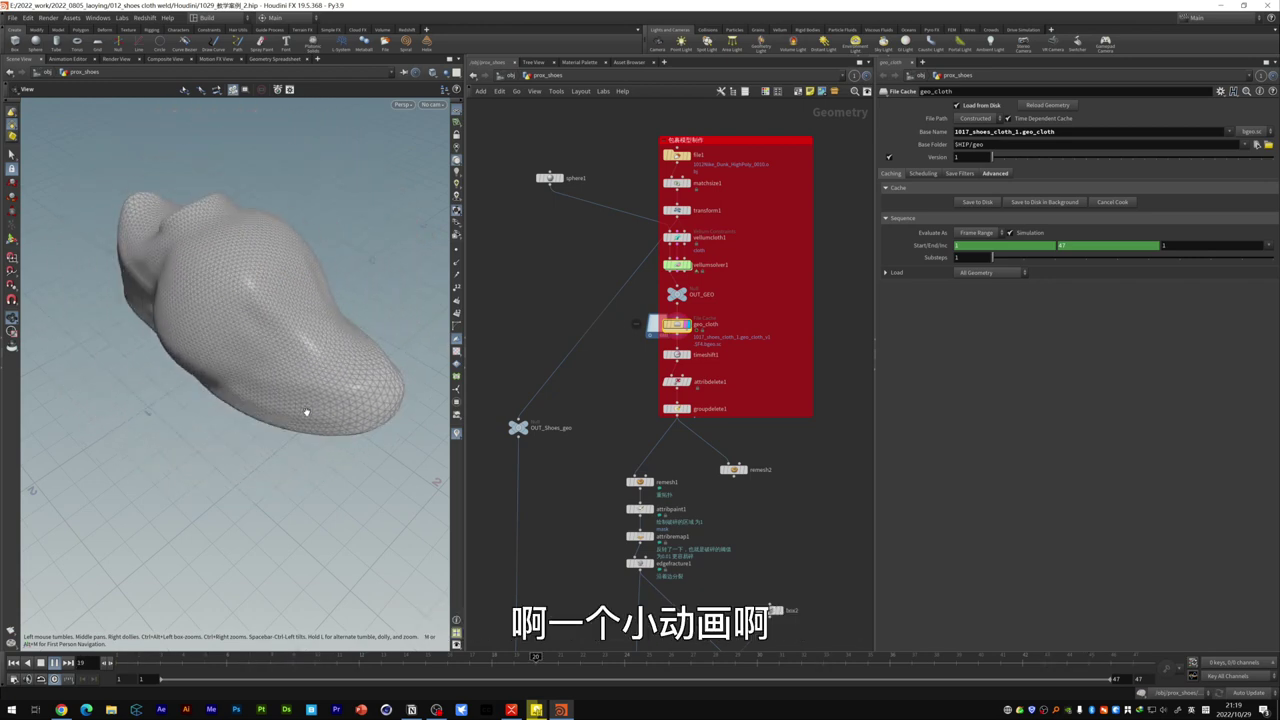
pyautogui.moveTo(307, 412); pyautogui.dragTo(306, 358)
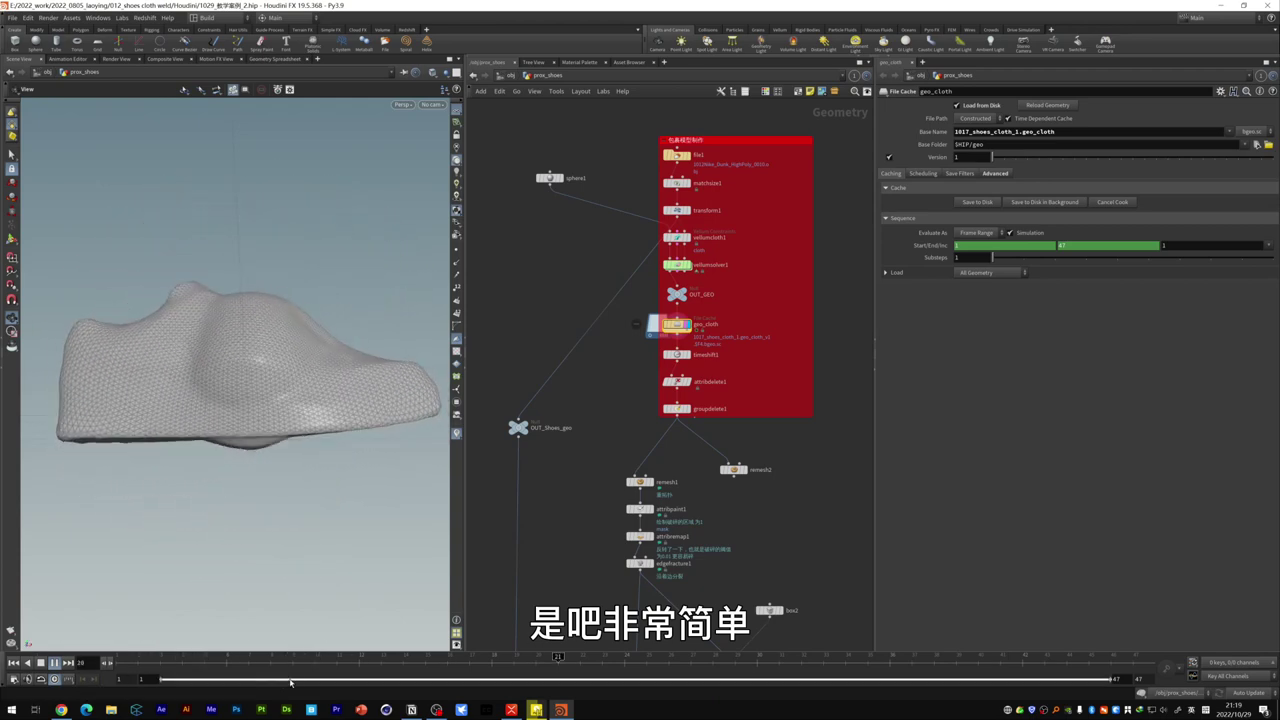
pyautogui.moveTo(300, 660); pyautogui.dragTo(215, 662)
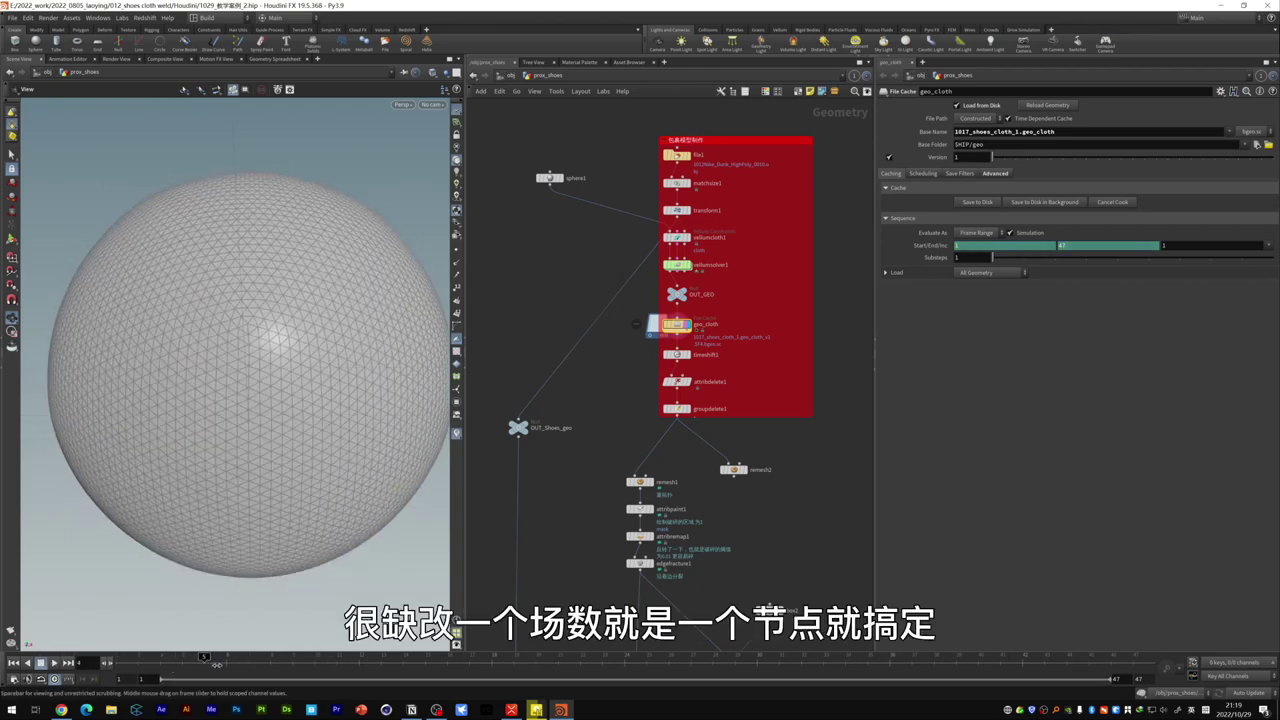
# Step: Display timeshift1, freezing the cloth at frame 60 in its shoe shape
pyautogui.click(677, 237)
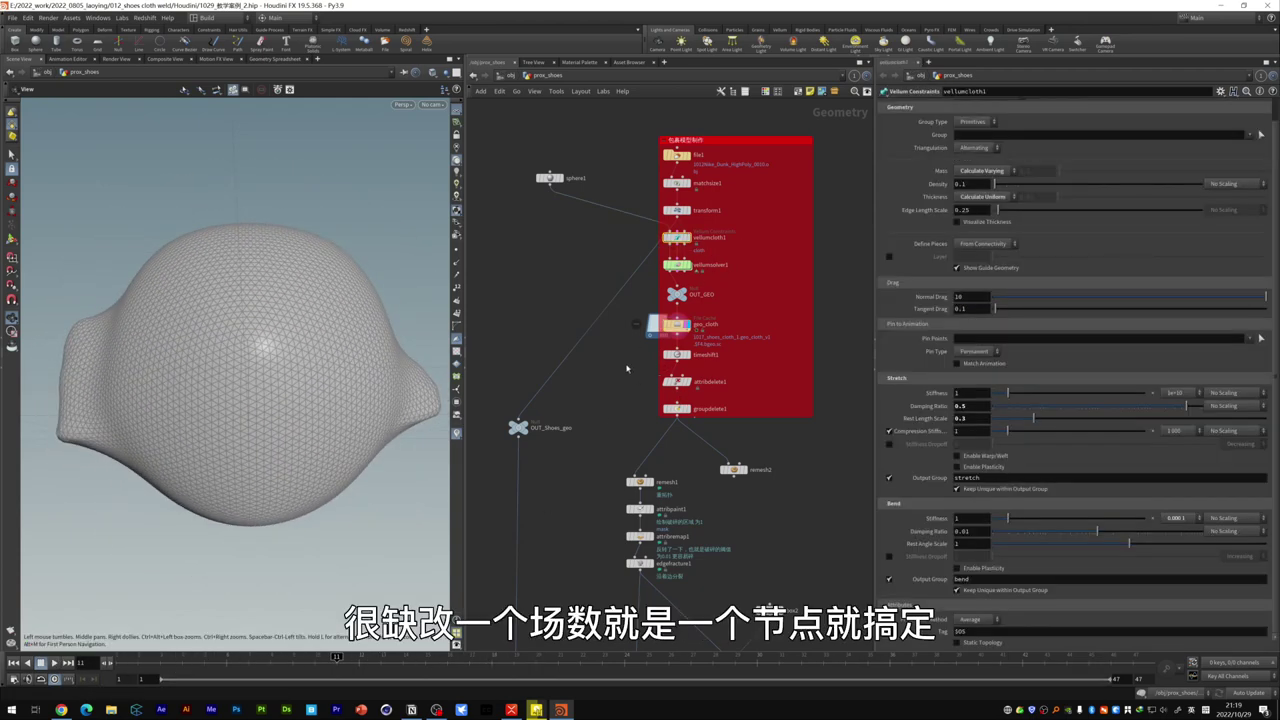
pyautogui.click(677, 354)
pyautogui.click(215, 666)
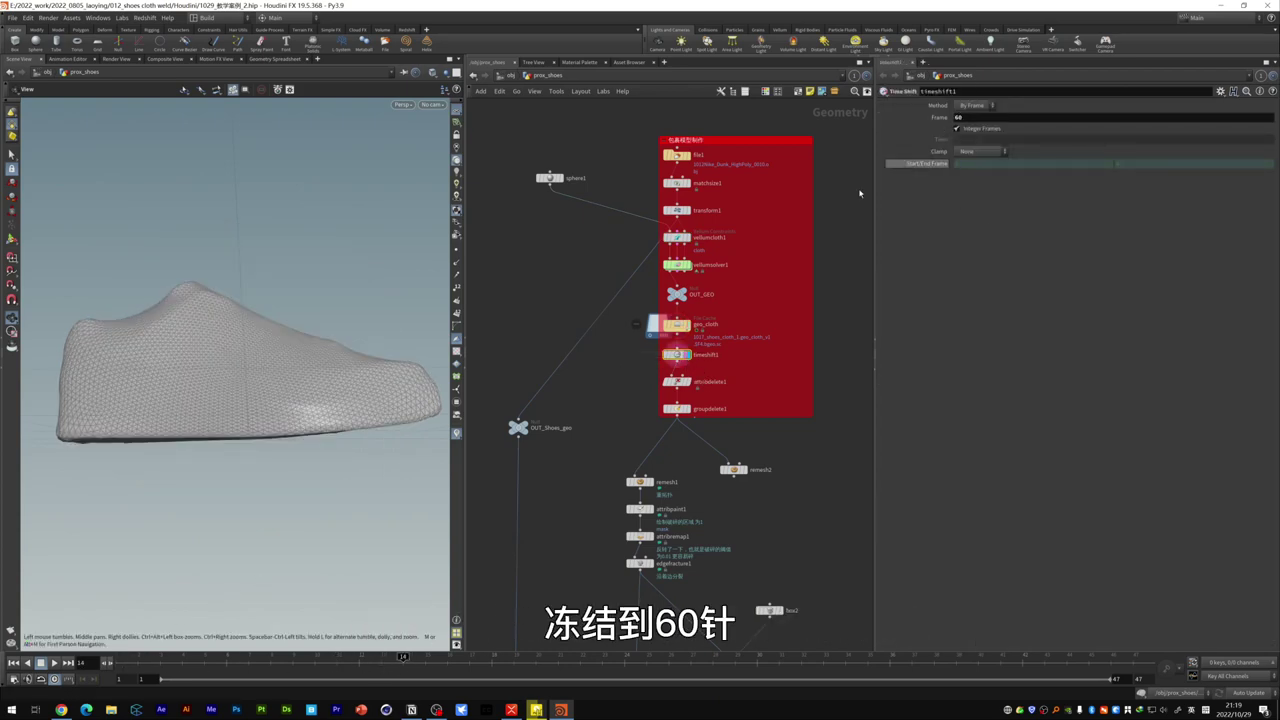
# Step: Scrub back to the animation start and view the groupdelete1 node's info
pyautogui.click(336, 660)
pyautogui.moveTo(520, 657); pyautogui.dragTo(227, 657)
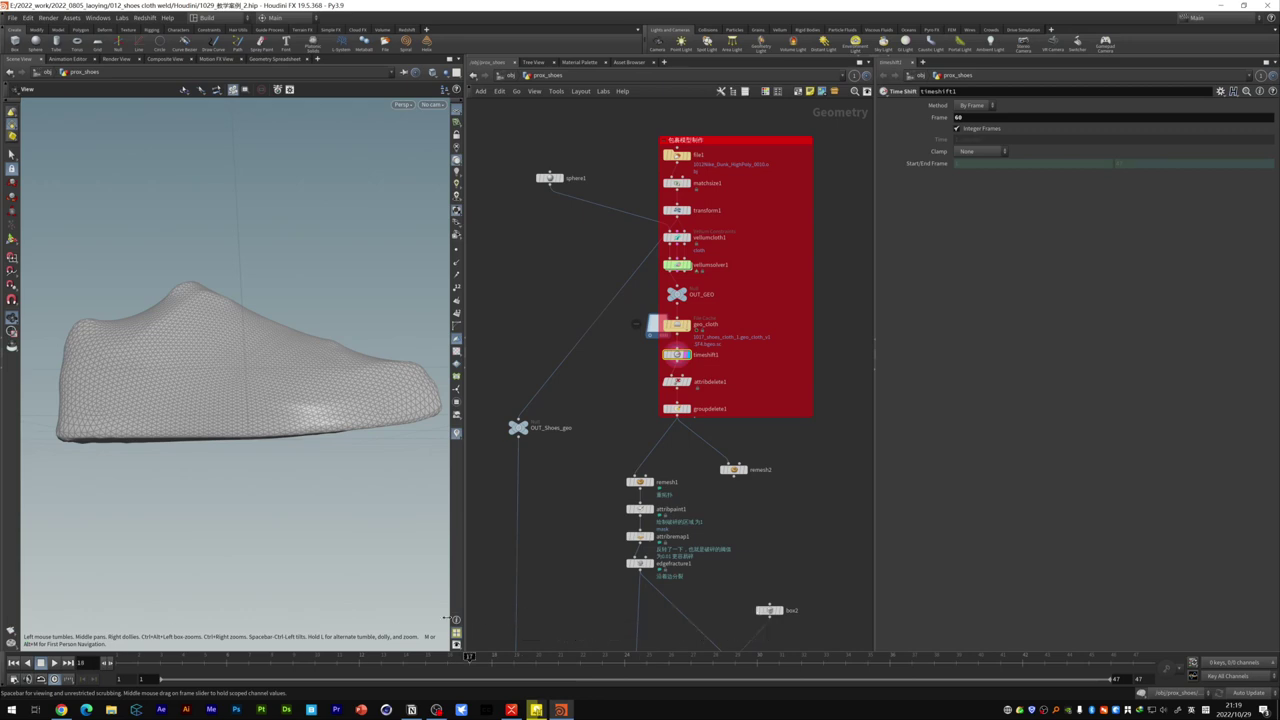
pyautogui.click(688, 381)
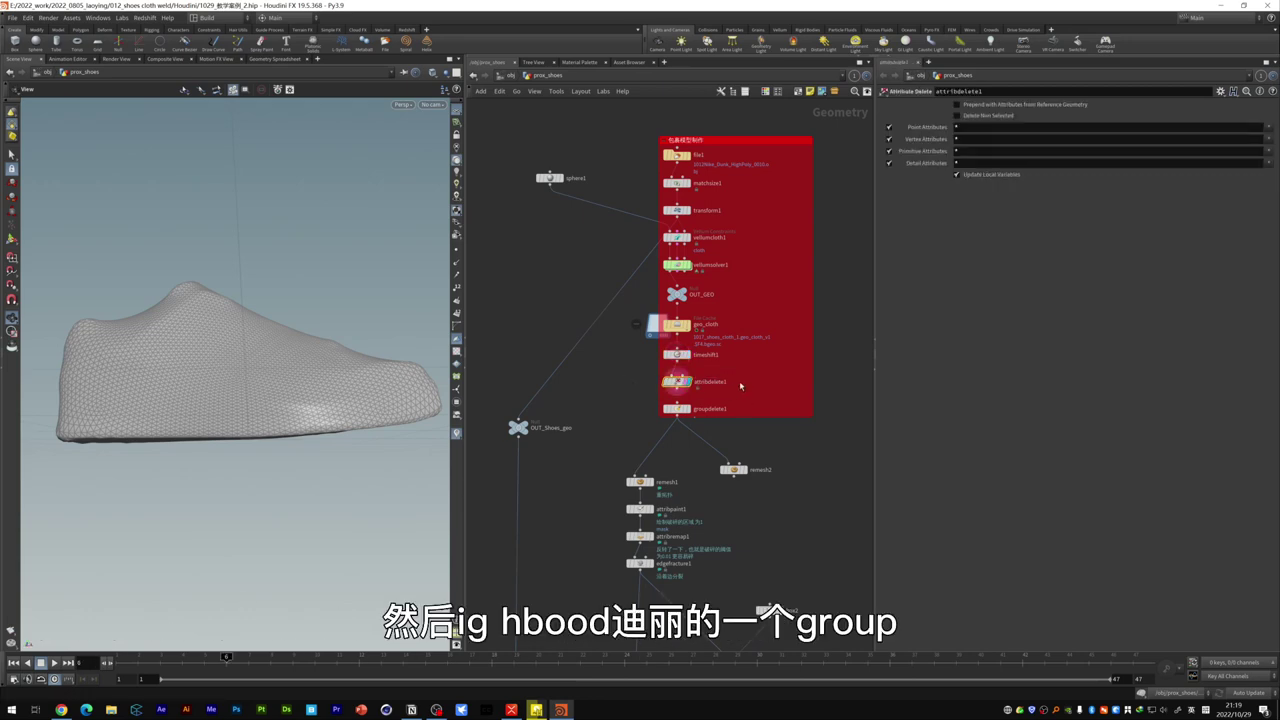
pyautogui.click(680, 408)
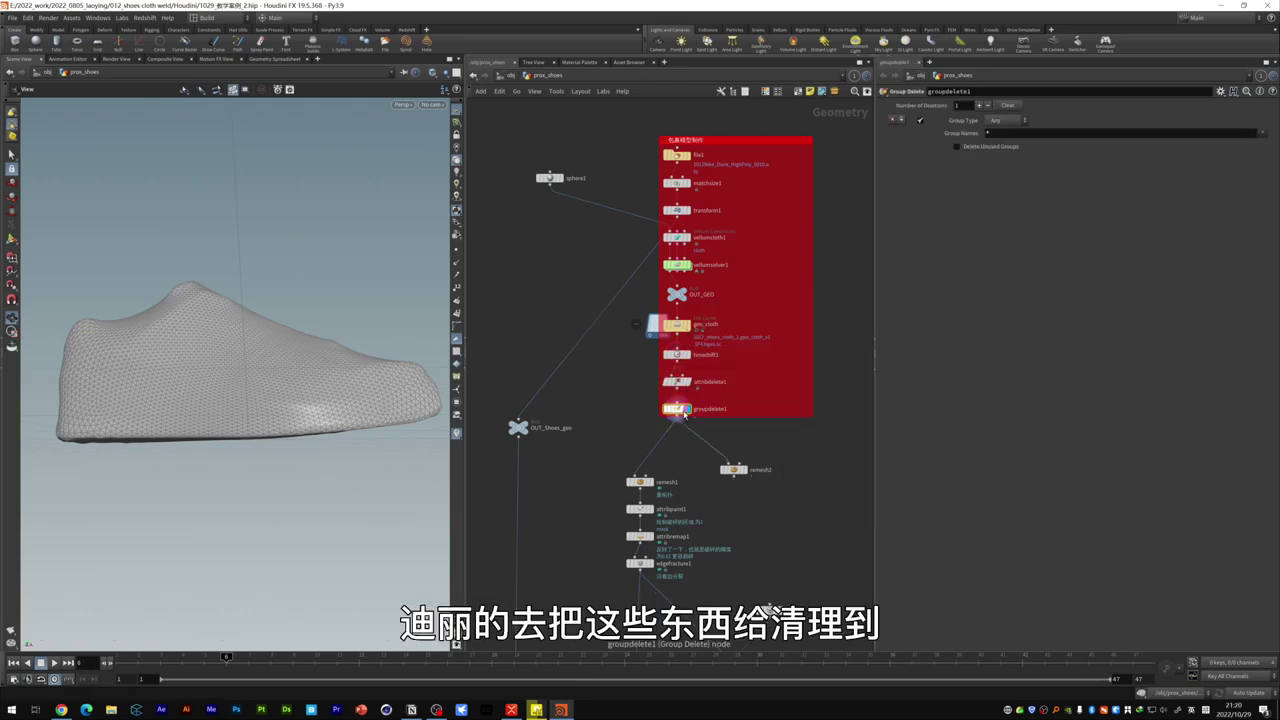
pyautogui.middleClick(680, 408)
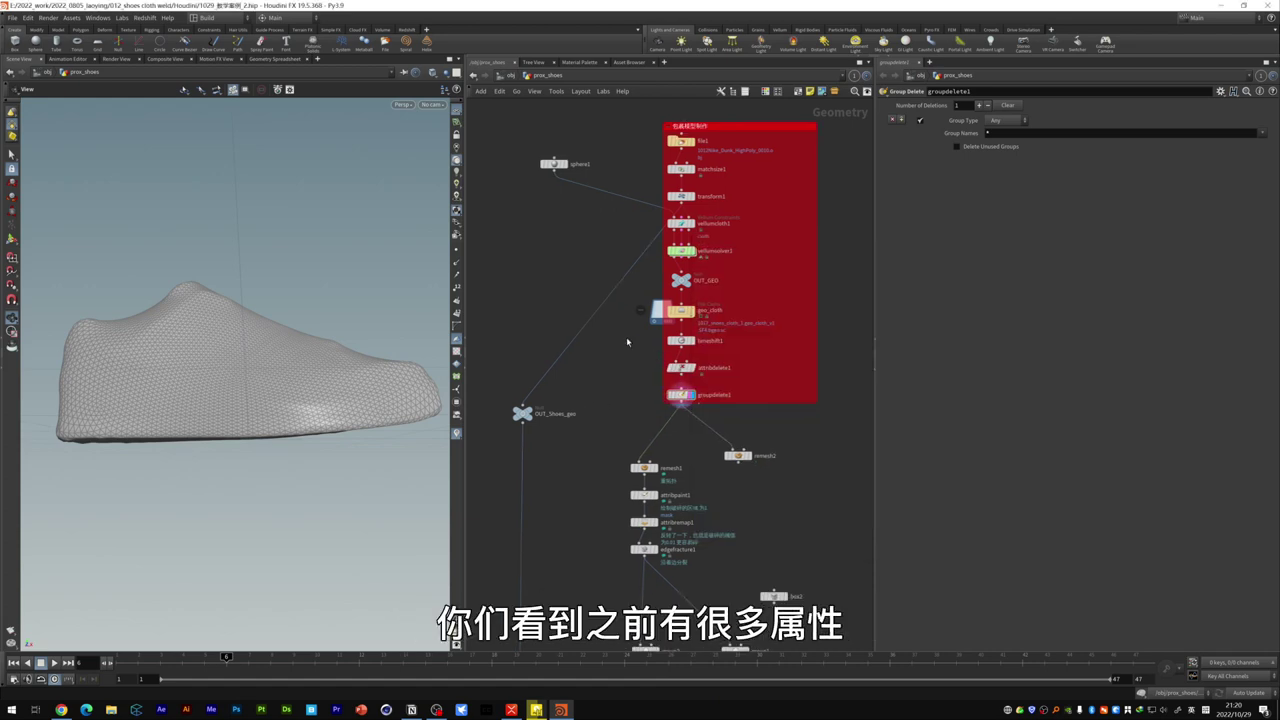
# Step: Check the frozen cloth's attributes, then display remesh1 at target size 0.02 with 2 iterations
pyautogui.click(680, 340)
pyautogui.middleClick(681, 345)
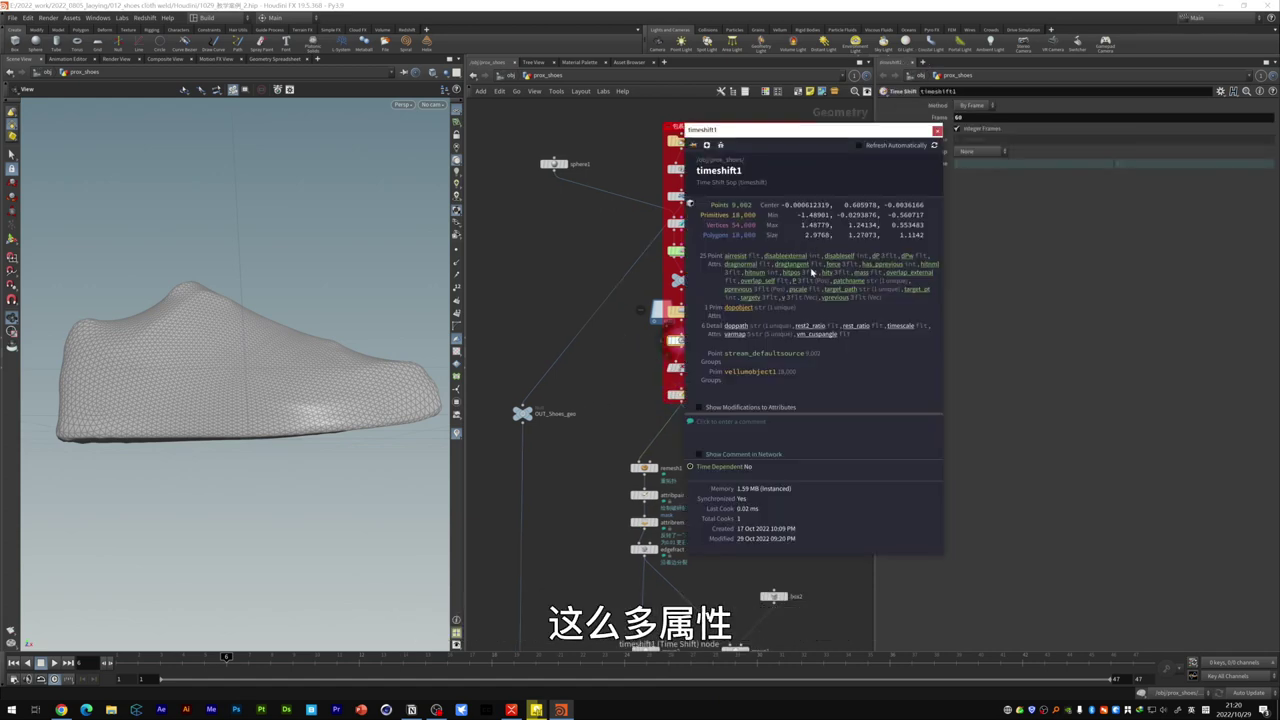
pyautogui.click(681, 394)
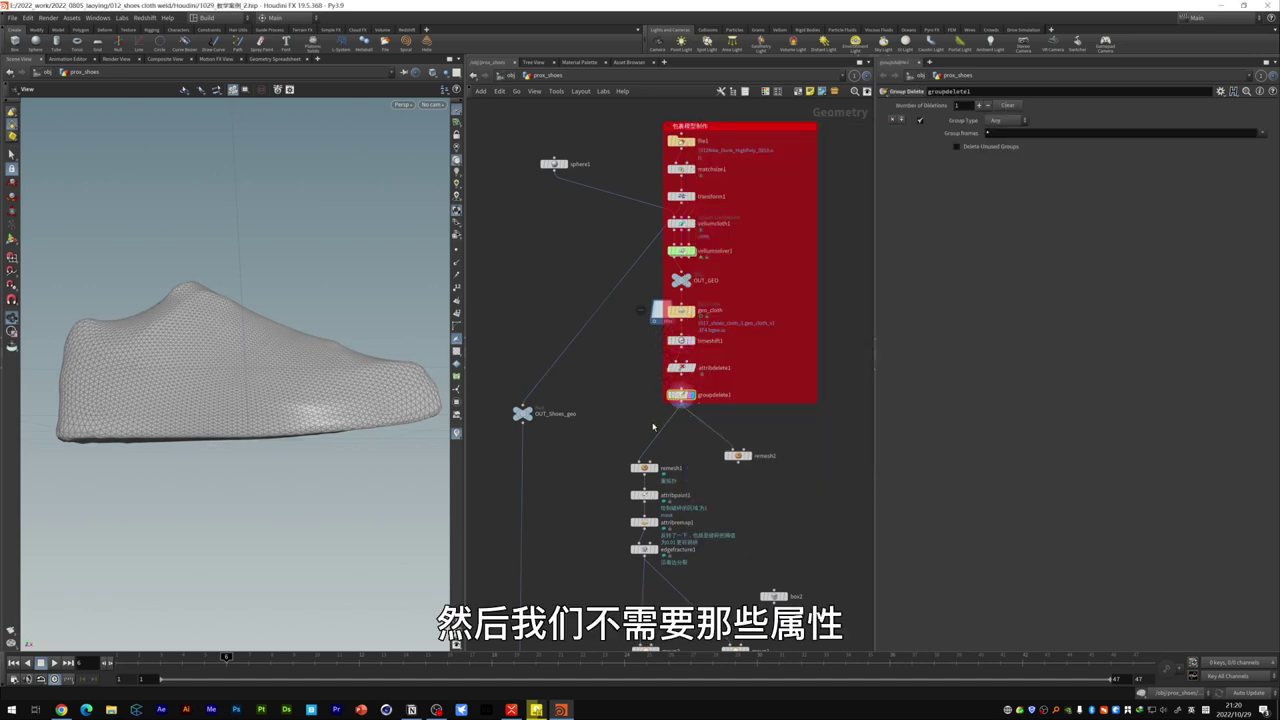
pyautogui.moveTo(653, 424); pyautogui.dragTo(649, 408, button='middle')
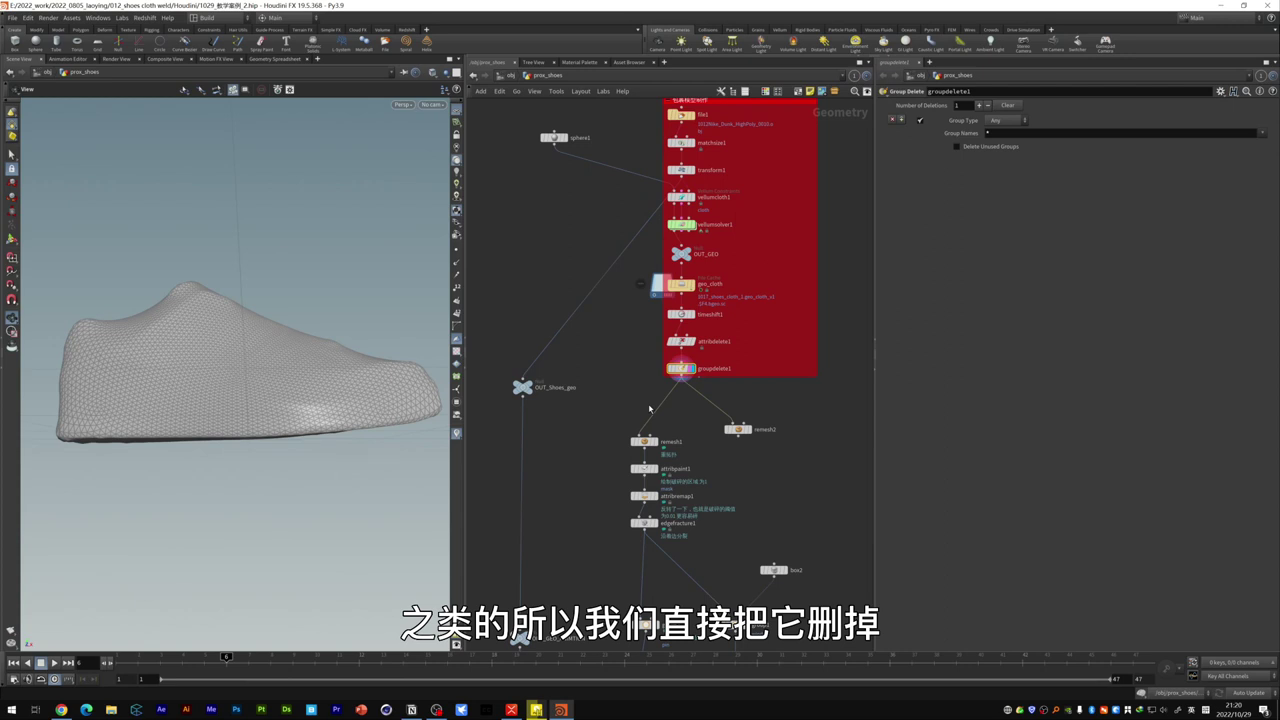
pyautogui.click(644, 441)
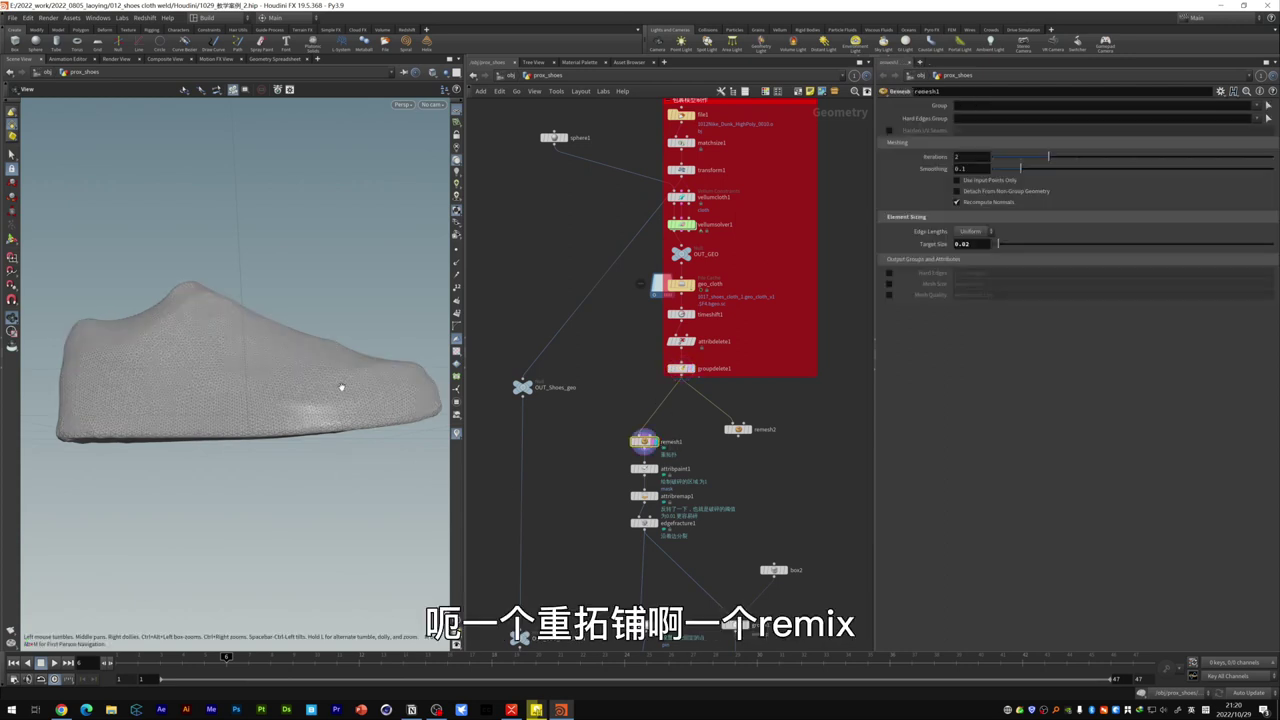
# Step: Orbit and zoom around the remeshed shoe, then display attribpaint1's mask painting, brush radius 0.118462
pyautogui.moveTo(330, 380)
pyautogui.mouseDown()
pyautogui.moveTo(205, 447)
pyautogui.moveTo(310, 410)
pyautogui.moveTo(314, 443)
pyautogui.moveTo(320, 423)
pyautogui.moveTo(251, 406)
pyautogui.moveTo(366, 457)
pyautogui.moveTo(358, 469)
pyautogui.moveTo(308, 452)
pyautogui.moveTo(261, 400)
pyautogui.moveTo(272, 446)
pyautogui.moveTo(243, 498)
pyautogui.moveTo(194, 449)
pyautogui.moveTo(276, 471)
pyautogui.moveTo(291, 443)
pyautogui.moveTo(334, 429)
pyautogui.moveTo(302, 416)
pyautogui.mouseUp()
pyautogui.scroll(3, 358, 469)
pyautogui.scroll(2, 340, 462)
pyautogui.scroll(-3, 243, 498)
pyautogui.scroll(-3, 243, 498)
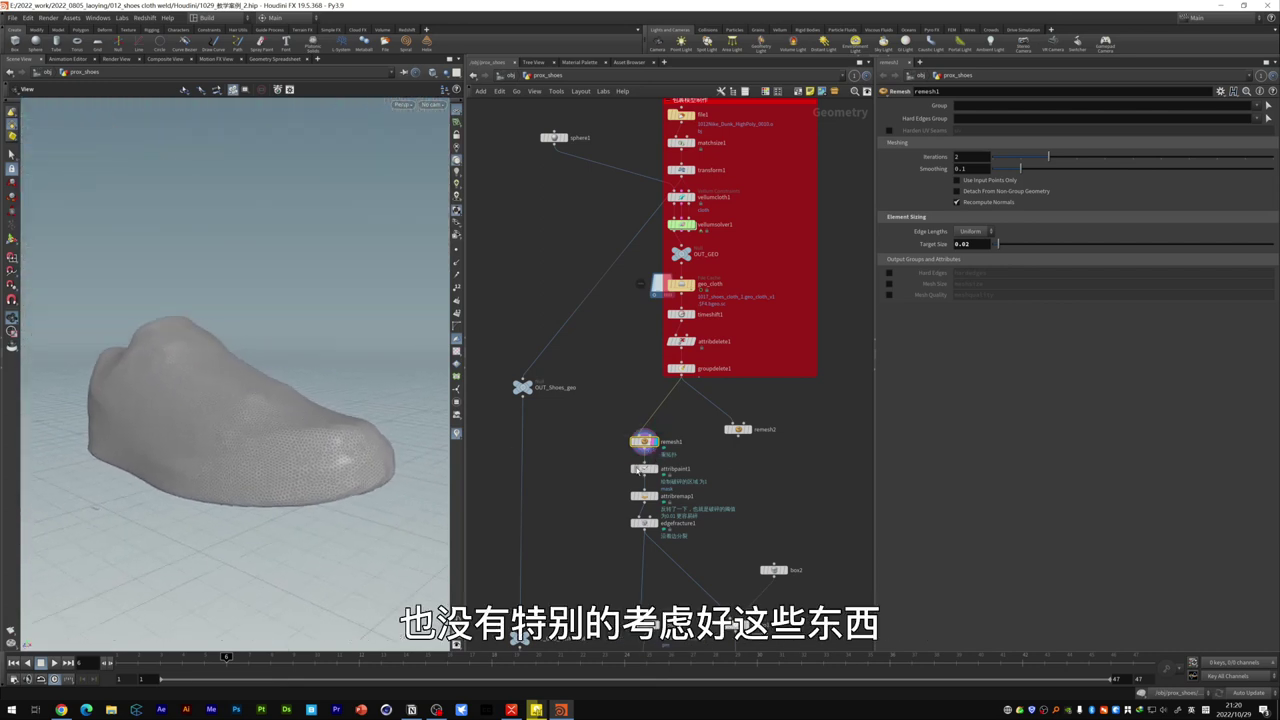
pyautogui.moveTo(700, 480); pyautogui.dragTo(703, 433, button='middle')
pyautogui.click(647, 422)
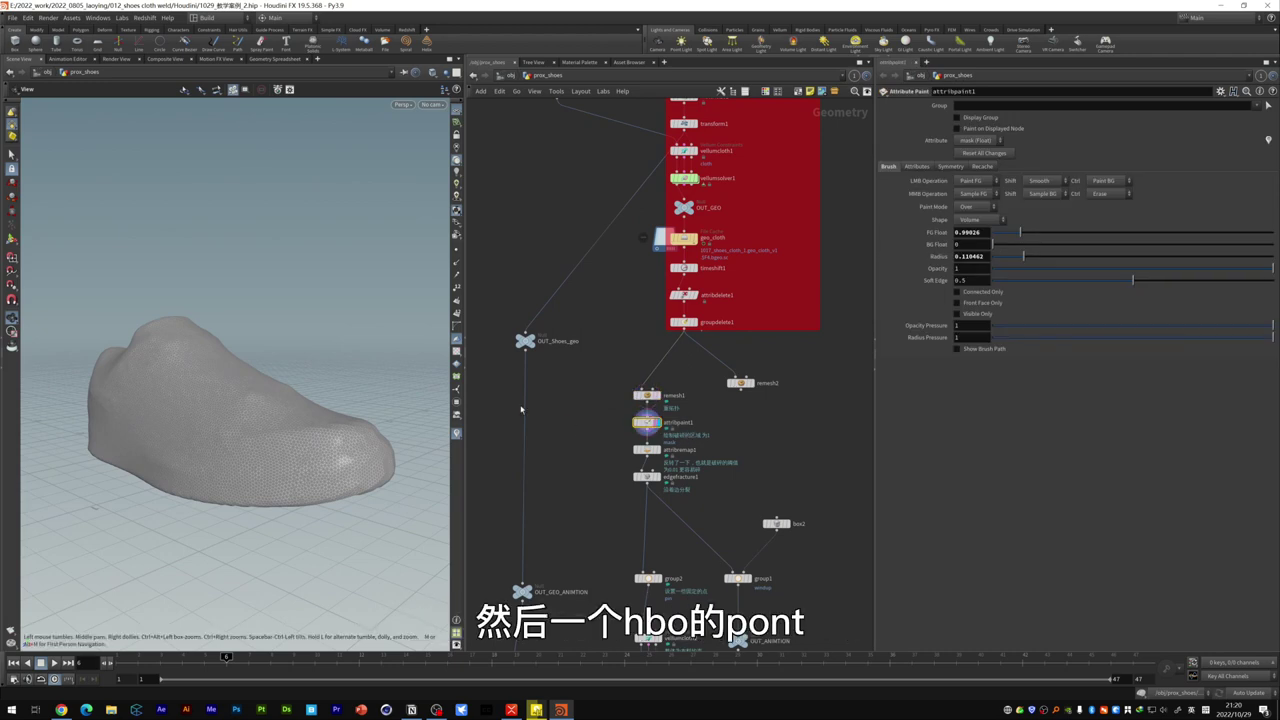
# Step: Enter the mask paint tool, undo a stray stroke, and sort the Geometry Spreadsheet by mask
pyautogui.press('Return')
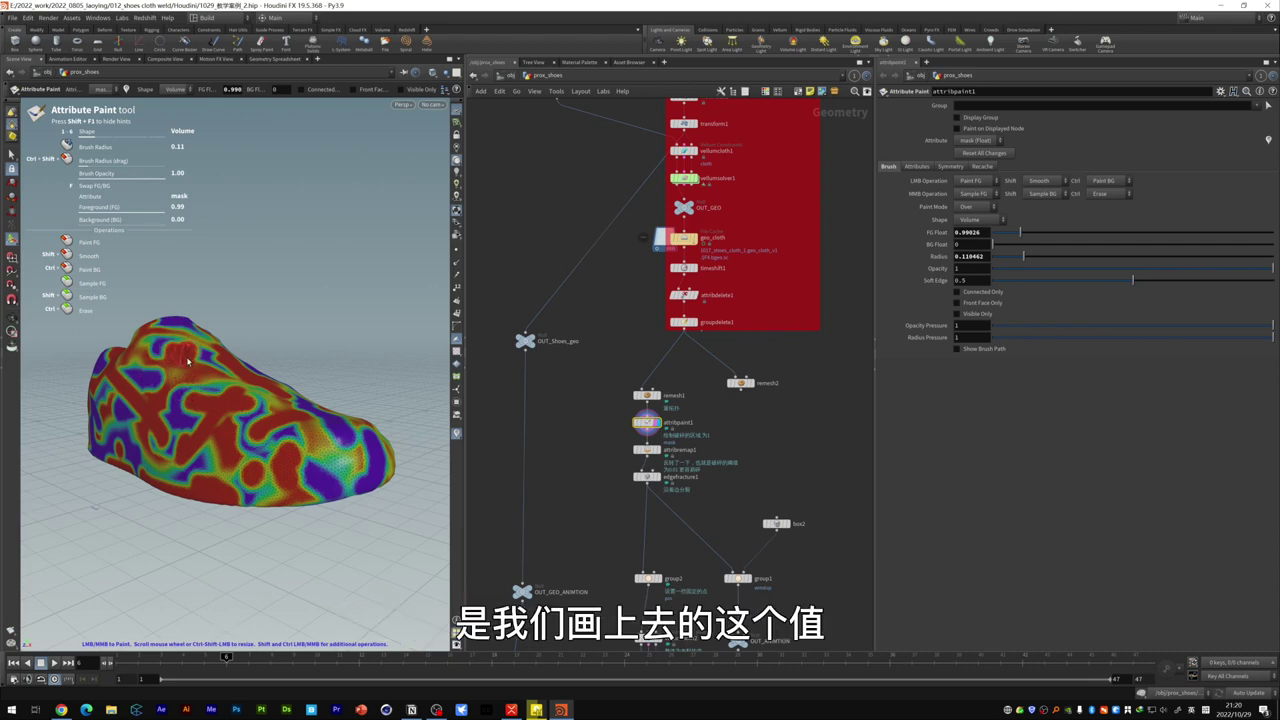
pyautogui.hotkey('ctrl', 'z')
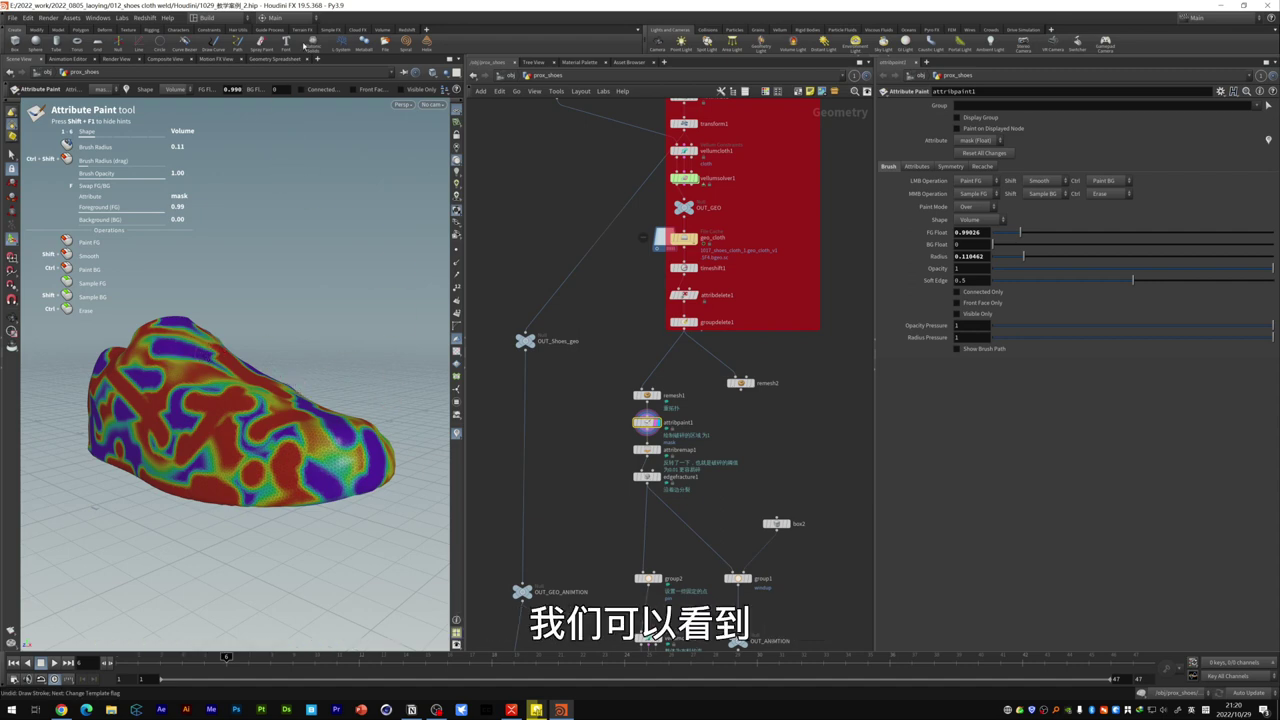
pyautogui.click(274, 59)
pyautogui.click(182, 100)
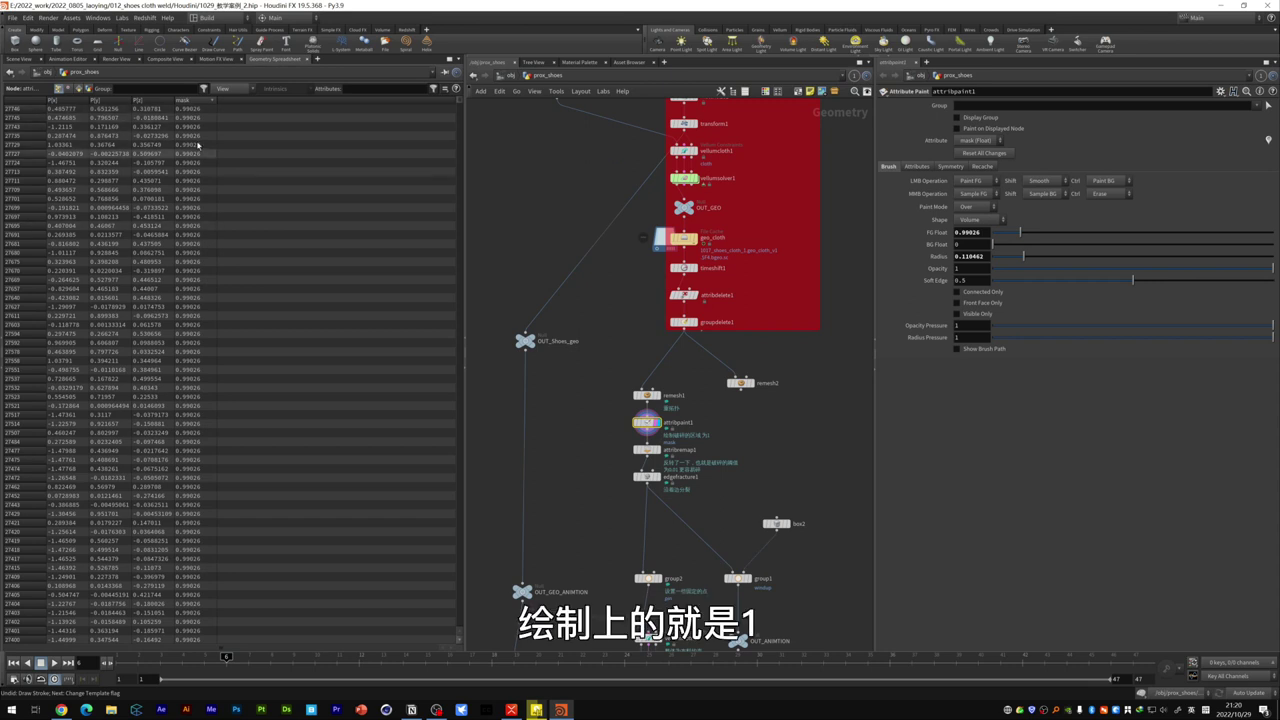
# Step: Restore the point order, return to Scene View, and display the 1500-piece edge fracture
pyautogui.click(182, 100)
pyautogui.click(18, 59)
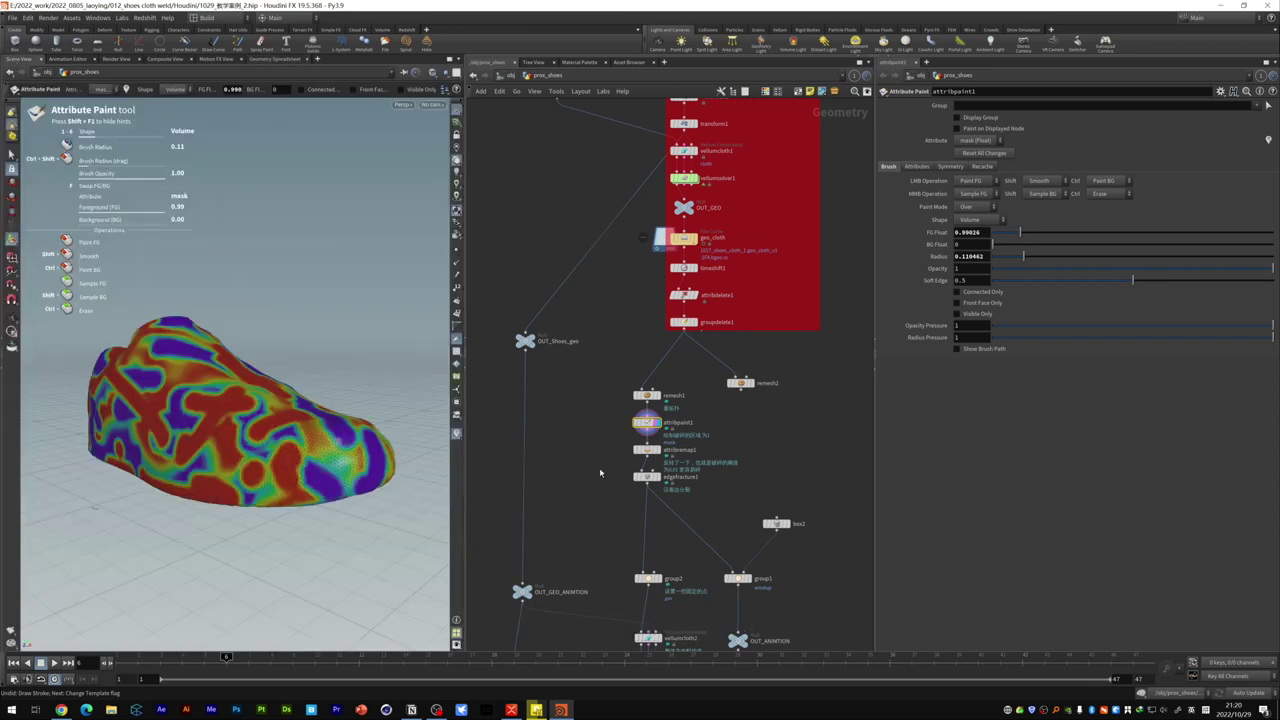
pyautogui.click(664, 440)
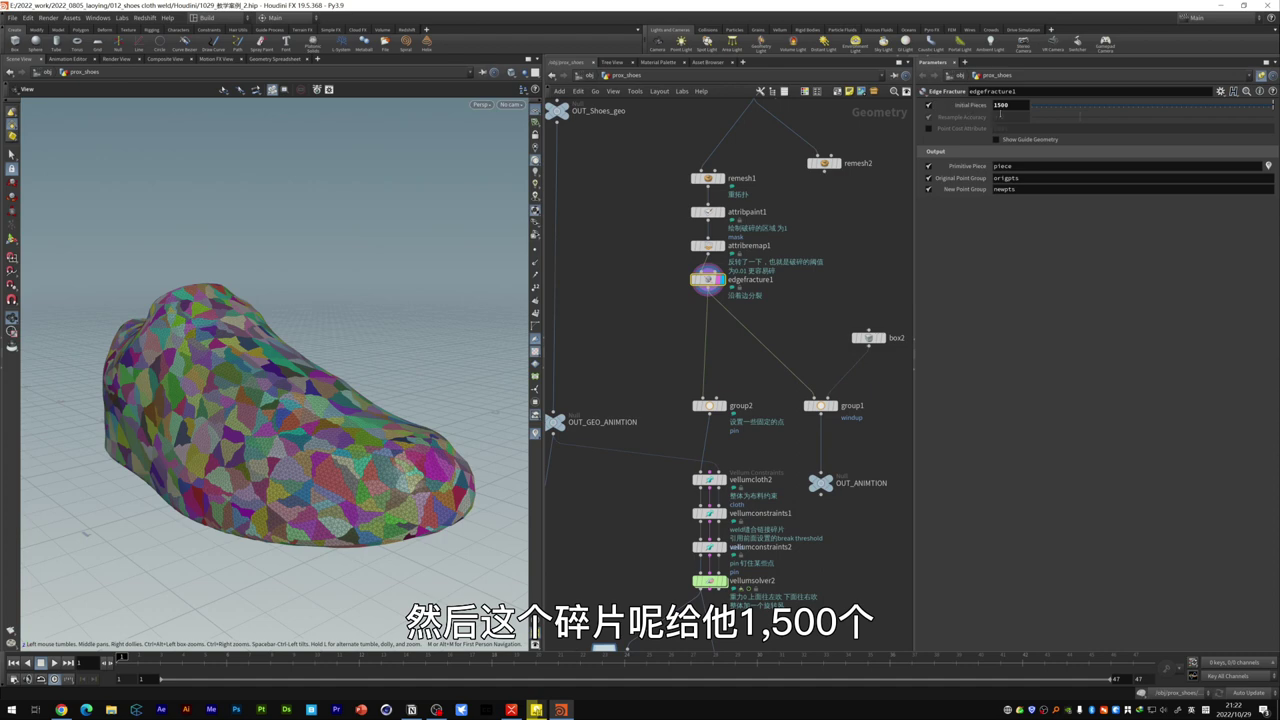
# Step: Display group2's pin points on the fractured shoe and turn it side-on
pyautogui.moveTo(693, 304); pyautogui.dragTo(701, 271, button='middle')
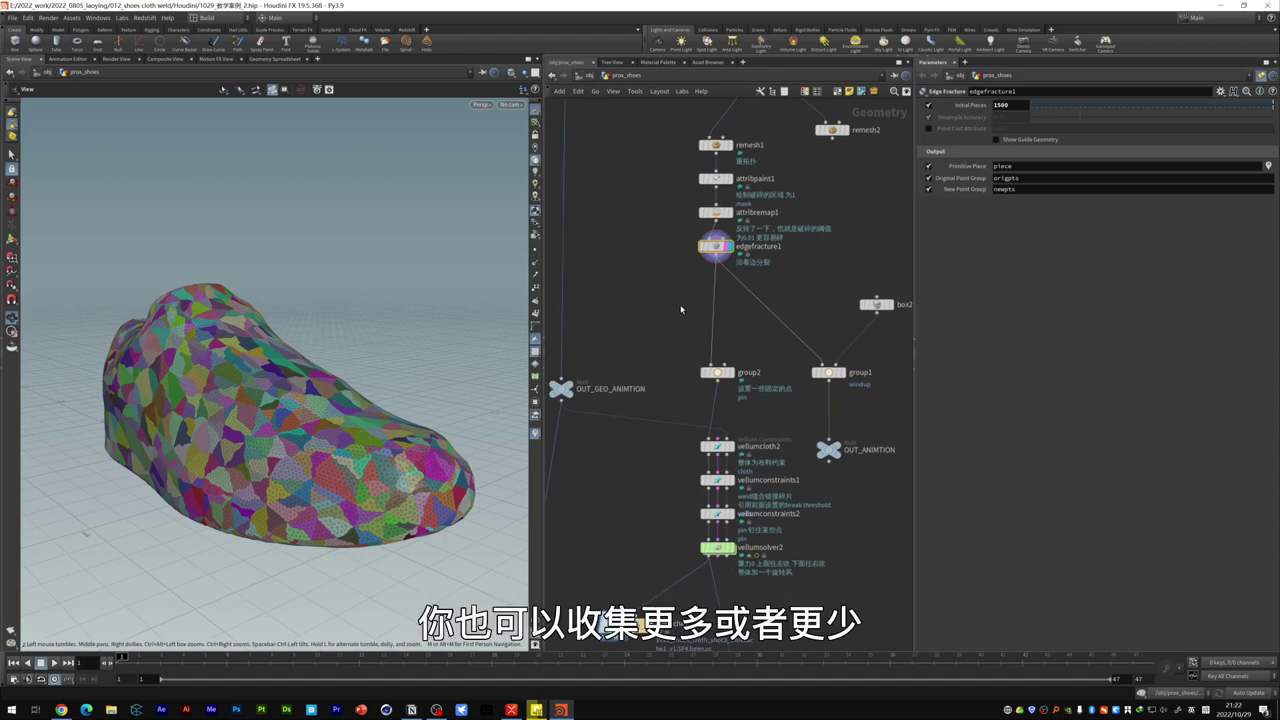
pyautogui.moveTo(671, 362); pyautogui.dragTo(770, 390)
pyautogui.click(731, 372)
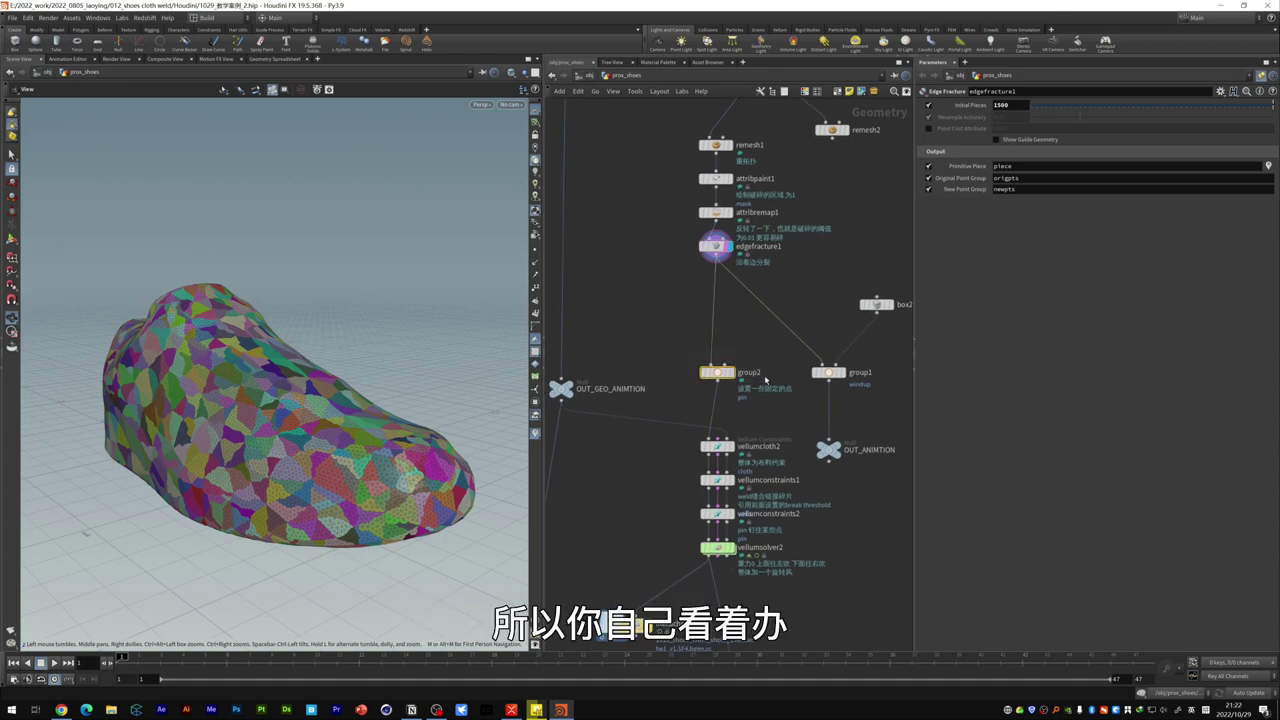
pyautogui.moveTo(341, 421); pyautogui.dragTo(278, 411)
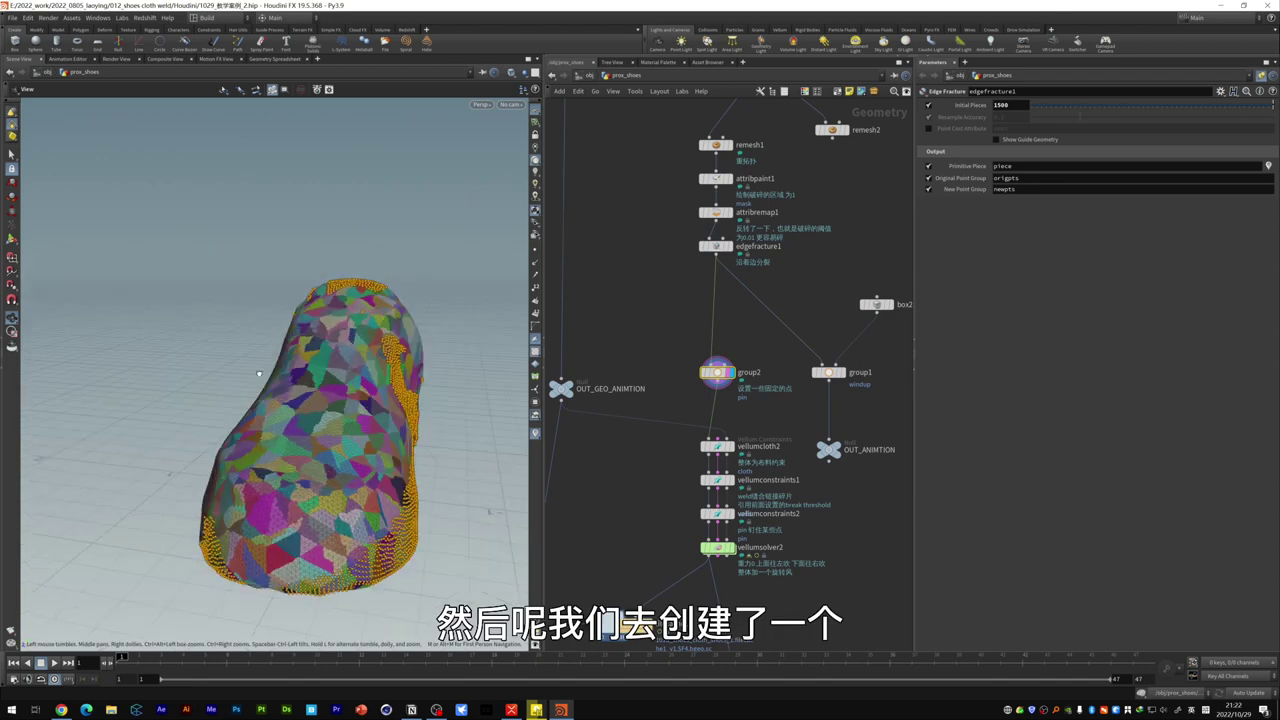
pyautogui.moveTo(327, 414); pyautogui.dragTo(369, 404)
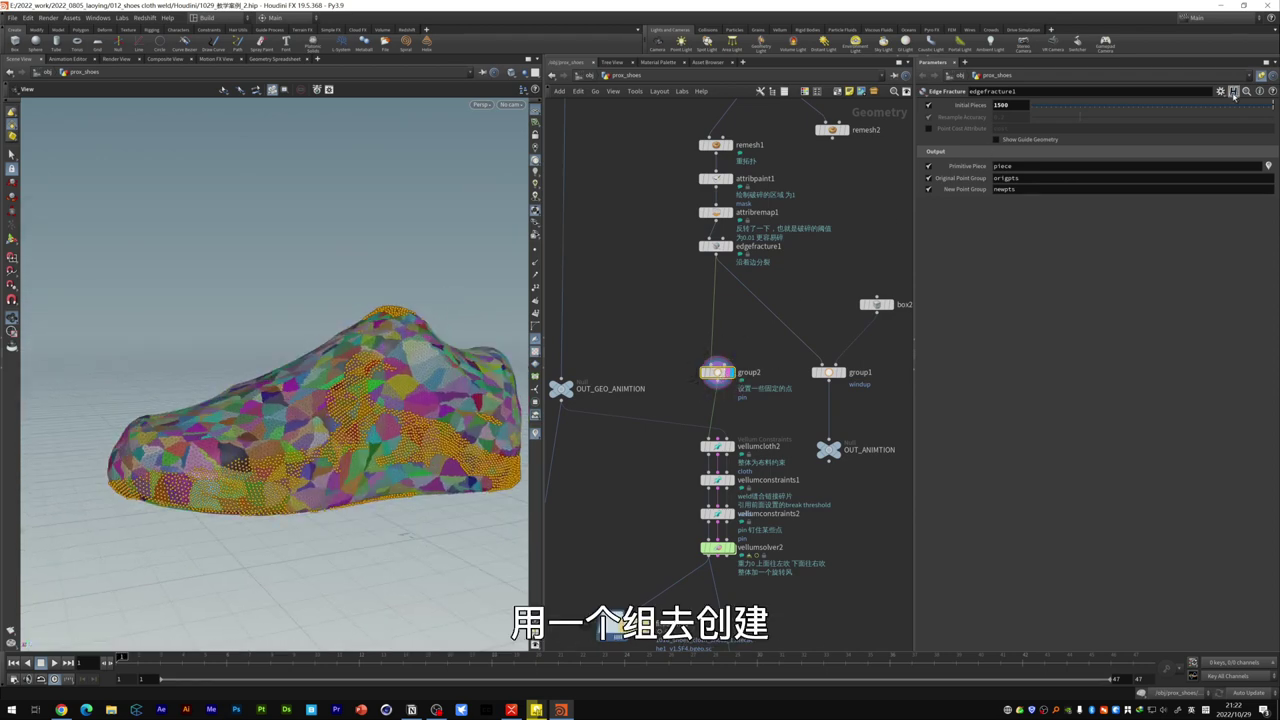
# Step: Change the Parameters pane's link setting and show group2's 'pin' point group settings
pyautogui.click(1234, 91)
pyautogui.click(1240, 121)
pyautogui.click(905, 76)
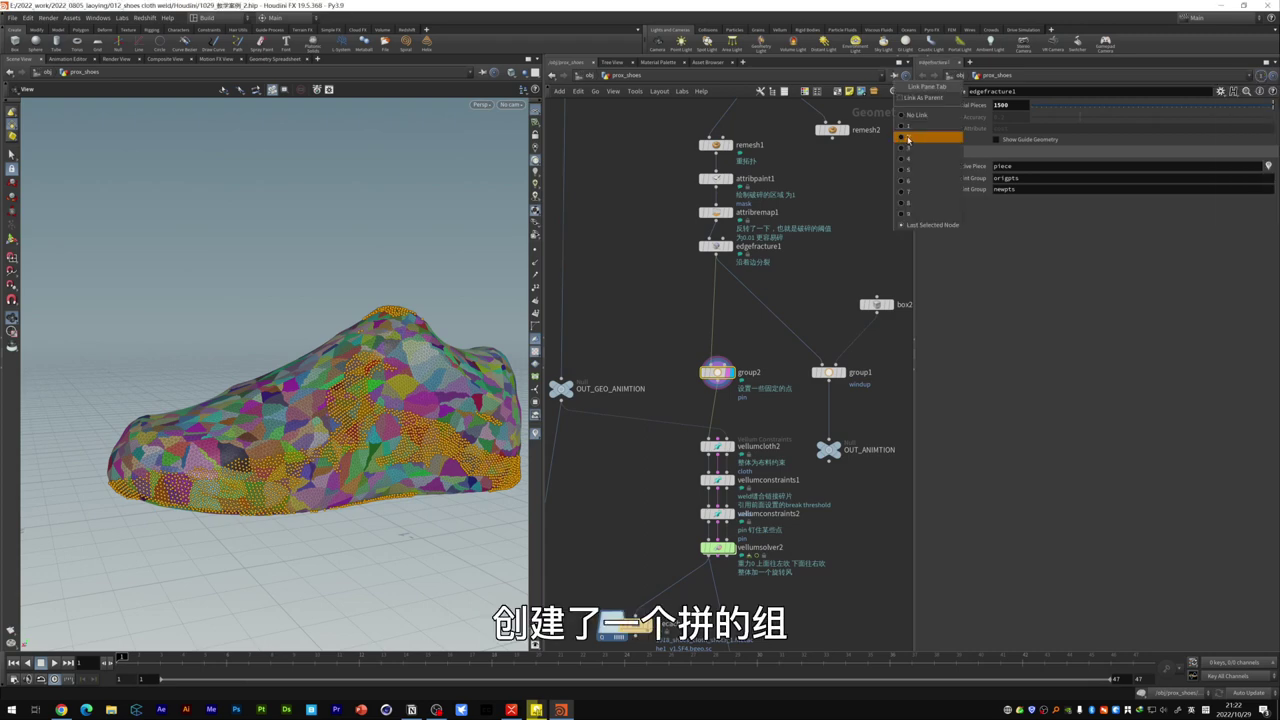
pyautogui.click(908, 138)
pyautogui.click(701, 374)
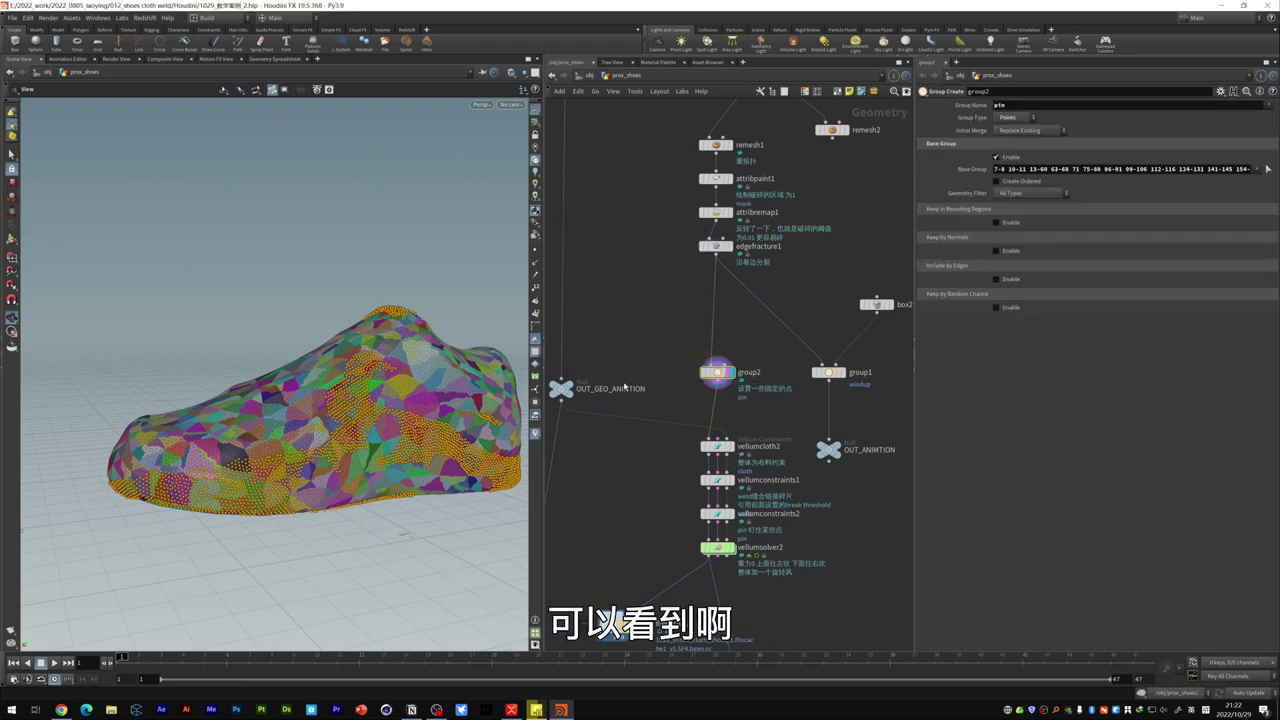
pyautogui.moveTo(400, 330)
pyautogui.mouseDown()
pyautogui.moveTo(286, 289)
pyautogui.moveTo(350, 395)
pyautogui.moveTo(398, 397)
pyautogui.moveTo(180, 370)
pyautogui.moveTo(253, 330)
pyautogui.moveTo(186, 294)
pyautogui.moveTo(274, 291)
pyautogui.moveTo(277, 349)
pyautogui.moveTo(344, 363)
pyautogui.moveTo(320, 394)
pyautogui.moveTo(360, 382)
pyautogui.moveTo(256, 390)
pyautogui.mouseUp()
pyautogui.moveTo(717, 446); pyautogui.dragTo(712, 395, button='middle')
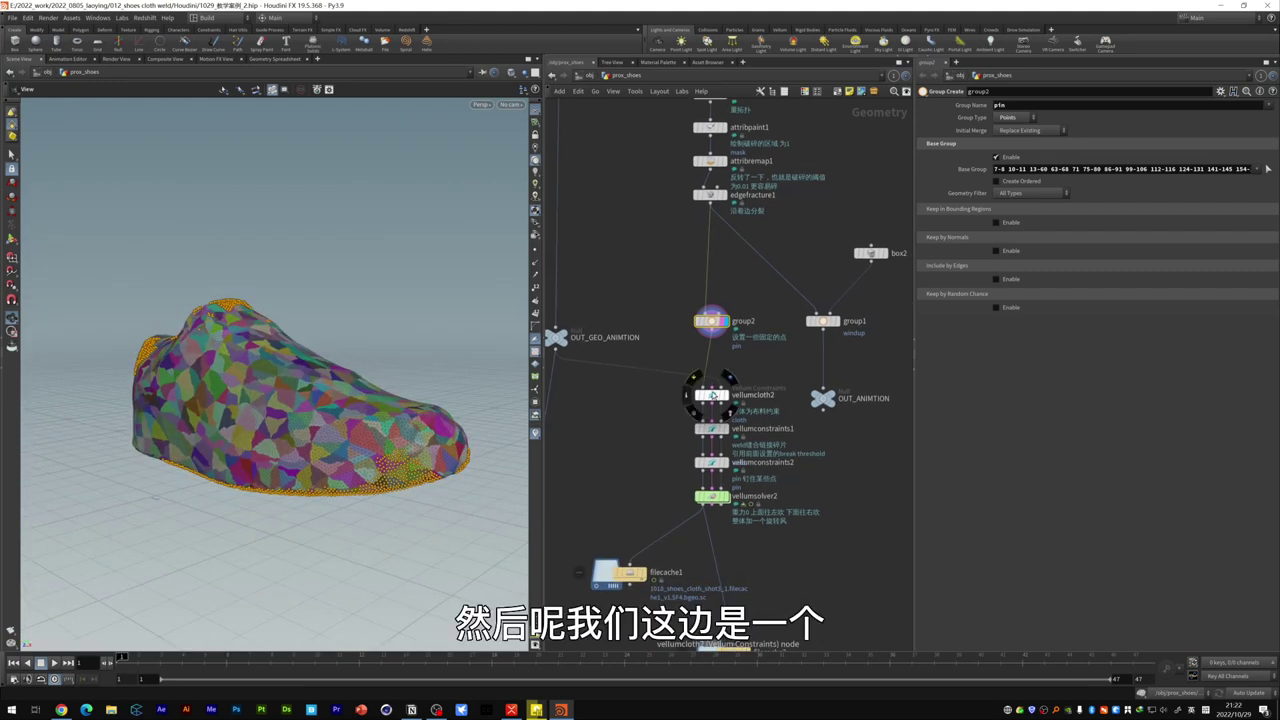
# Step: Display vellumcloth2's cloth constraints on the fractured shoe
pyautogui.click(712, 395)
pyautogui.click(725, 395)
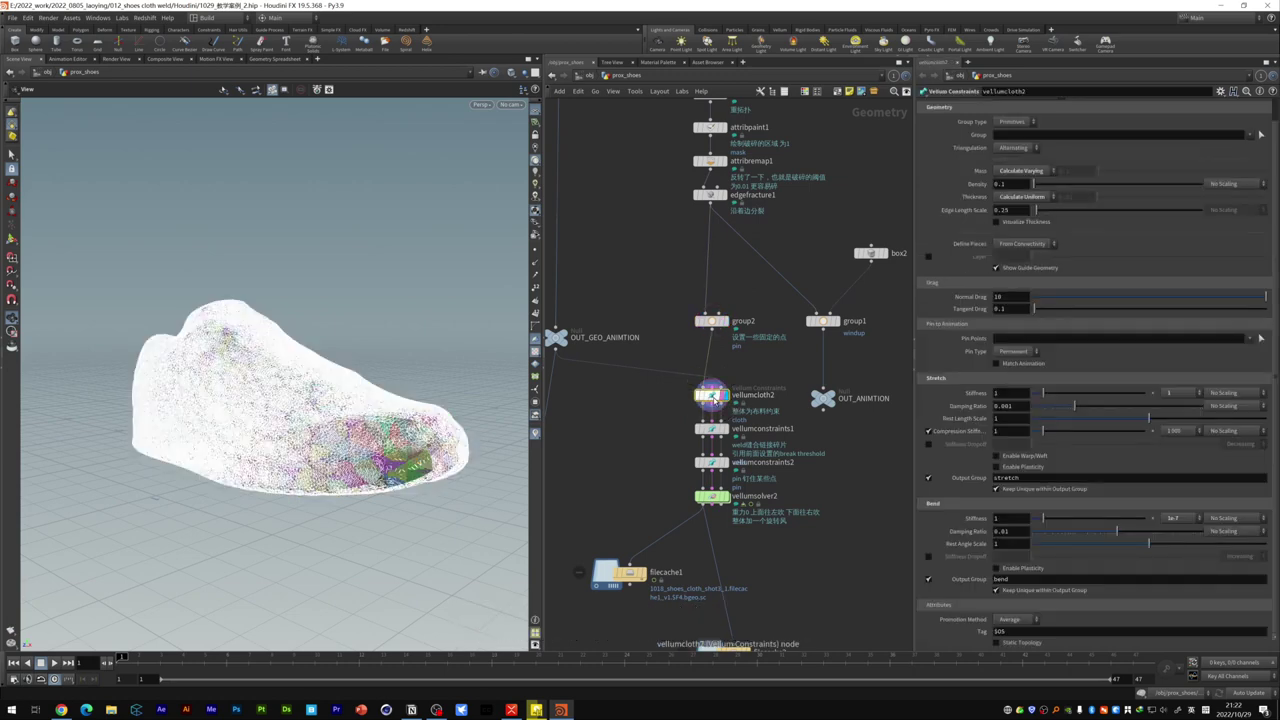
pyautogui.moveTo(344, 434); pyautogui.dragTo(386, 428)
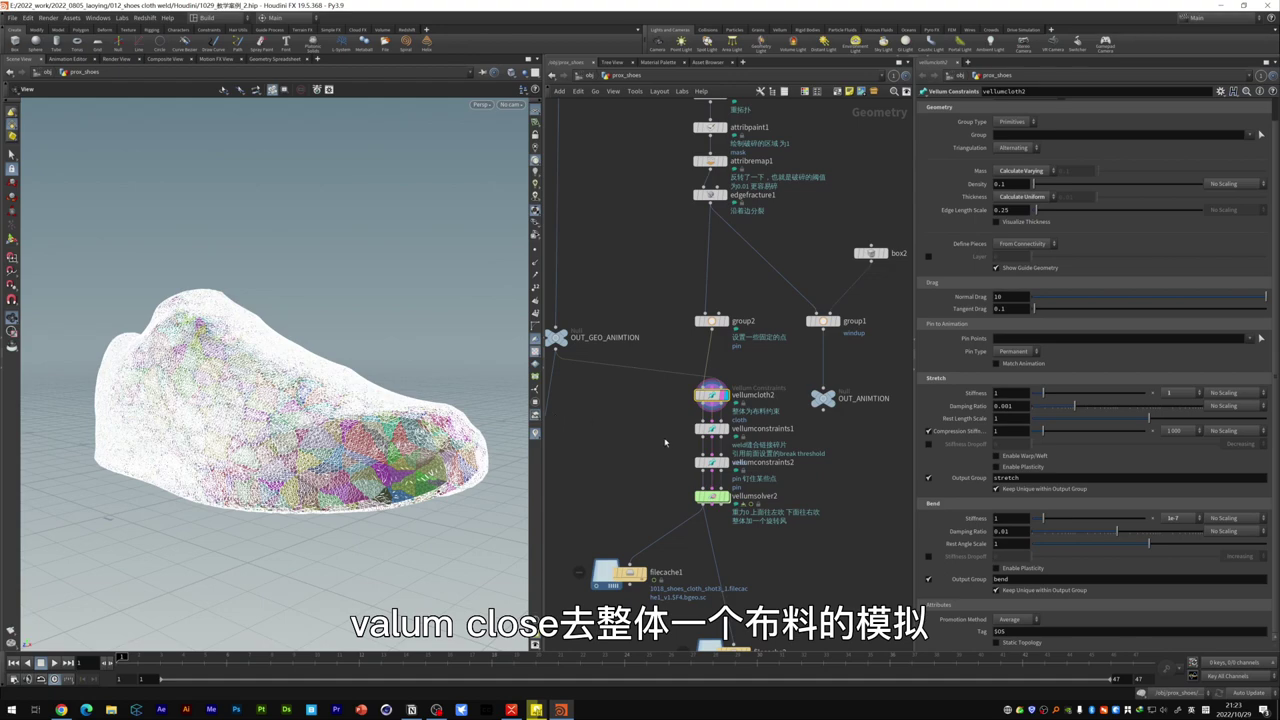
pyautogui.scroll(-1, 665, 441)
# Step: Display the weld constraints (threshold 0.002 by mask) and zoom in on the piece edges
pyautogui.click(704, 416)
pyautogui.click(725, 416)
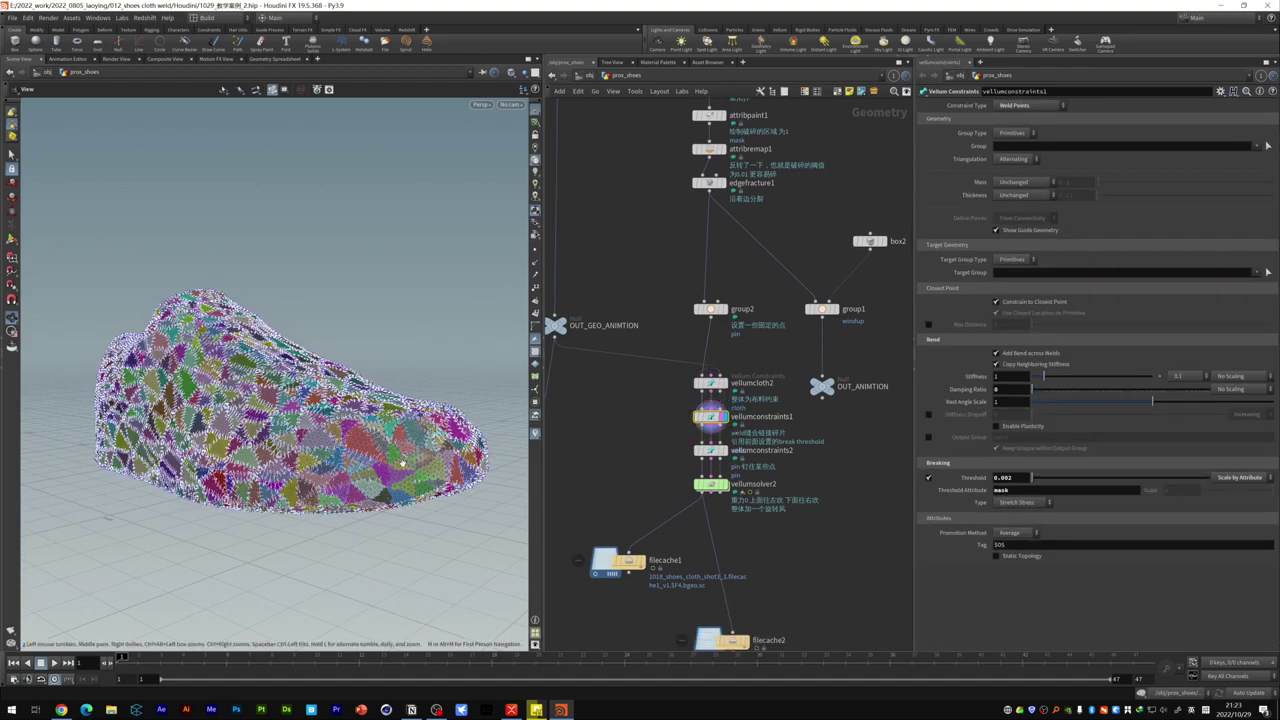
pyautogui.moveTo(403, 463); pyautogui.dragTo(404, 327, button='right')
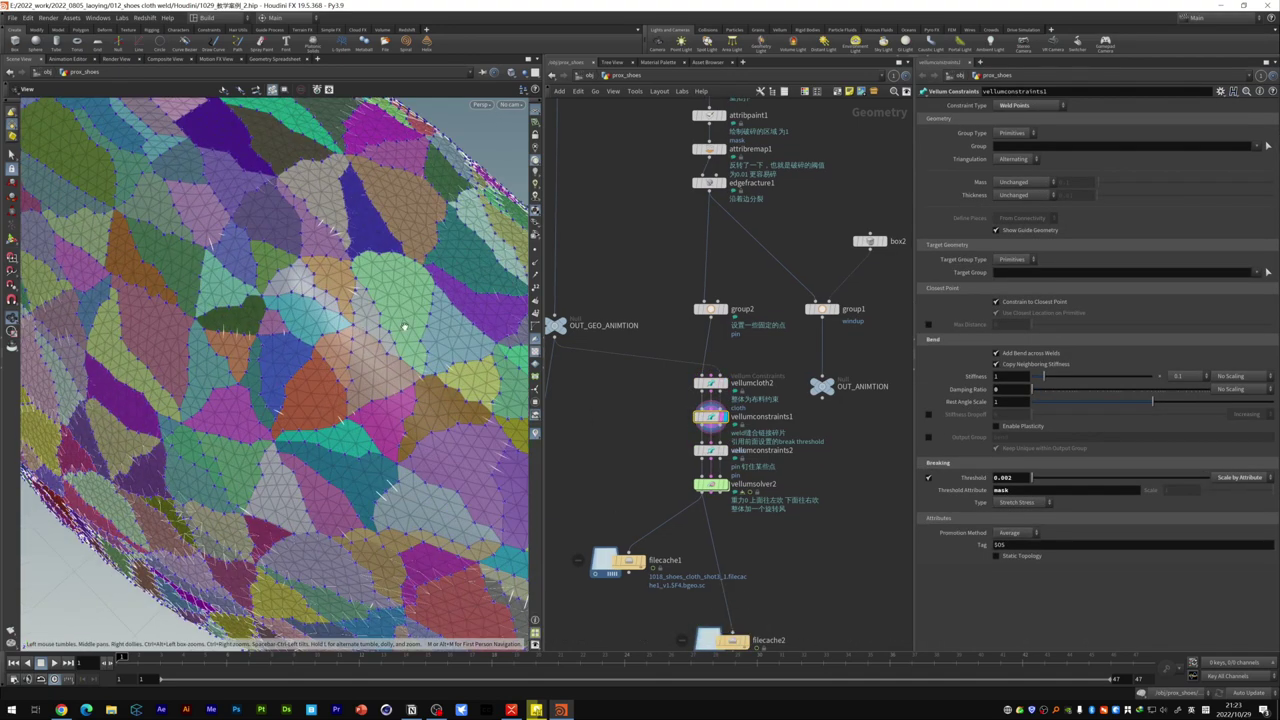
pyautogui.moveTo(404, 327); pyautogui.dragTo(420, 345)
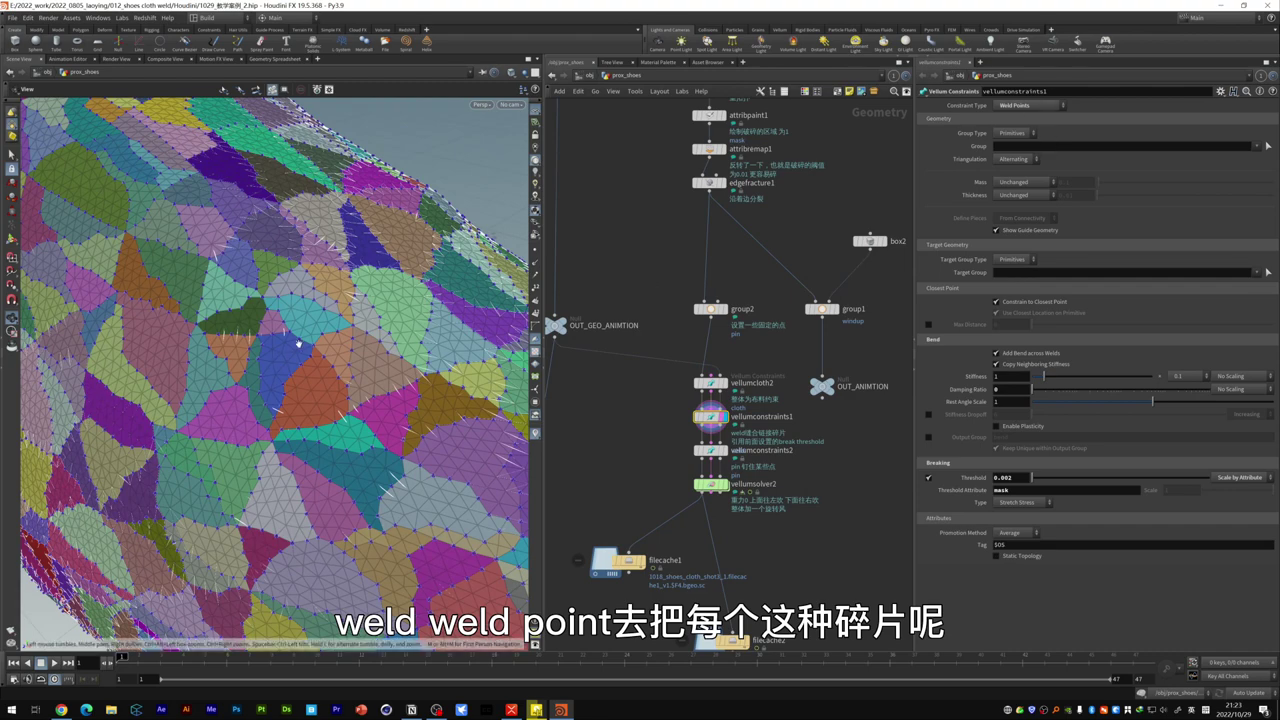
pyautogui.moveTo(282, 362); pyautogui.dragTo(300, 305, button='right')
pyautogui.moveTo(324, 298); pyautogui.dragTo(369, 338)
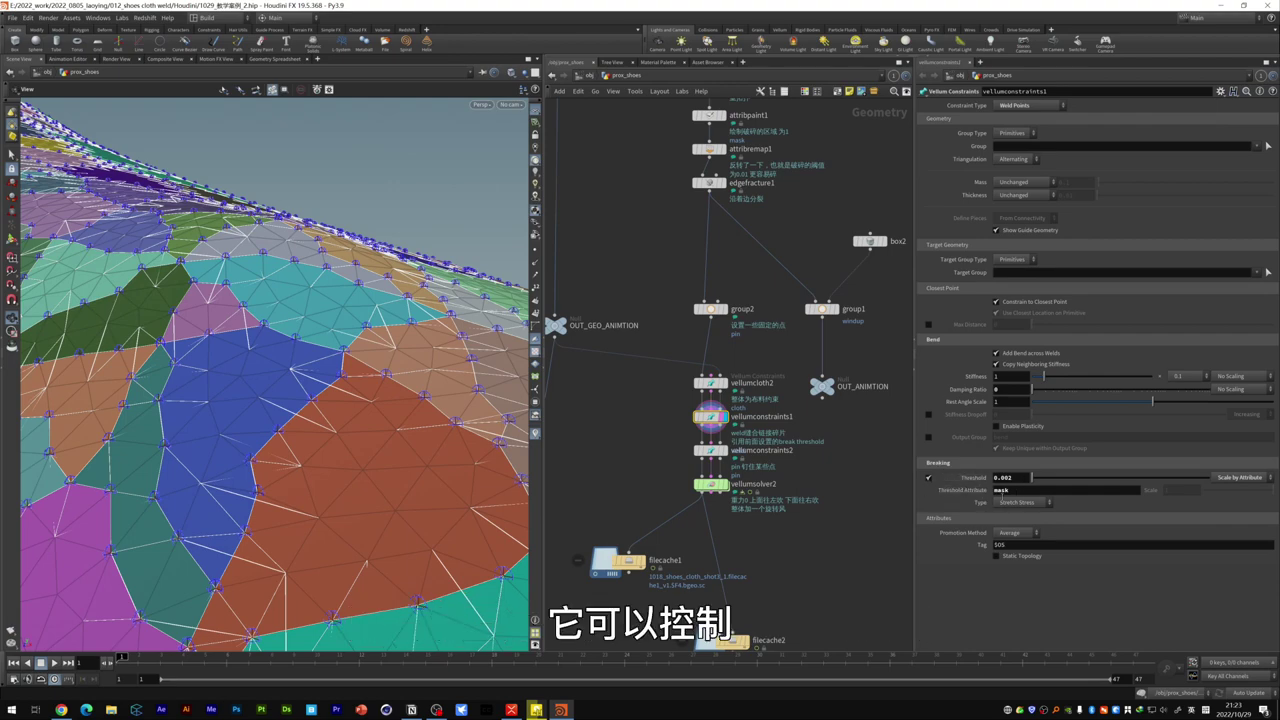
pyautogui.moveTo(360, 382)
pyautogui.mouseDown()
pyautogui.moveTo(376, 410)
pyautogui.moveTo(334, 429)
pyautogui.moveTo(349, 380)
pyautogui.mouseUp()
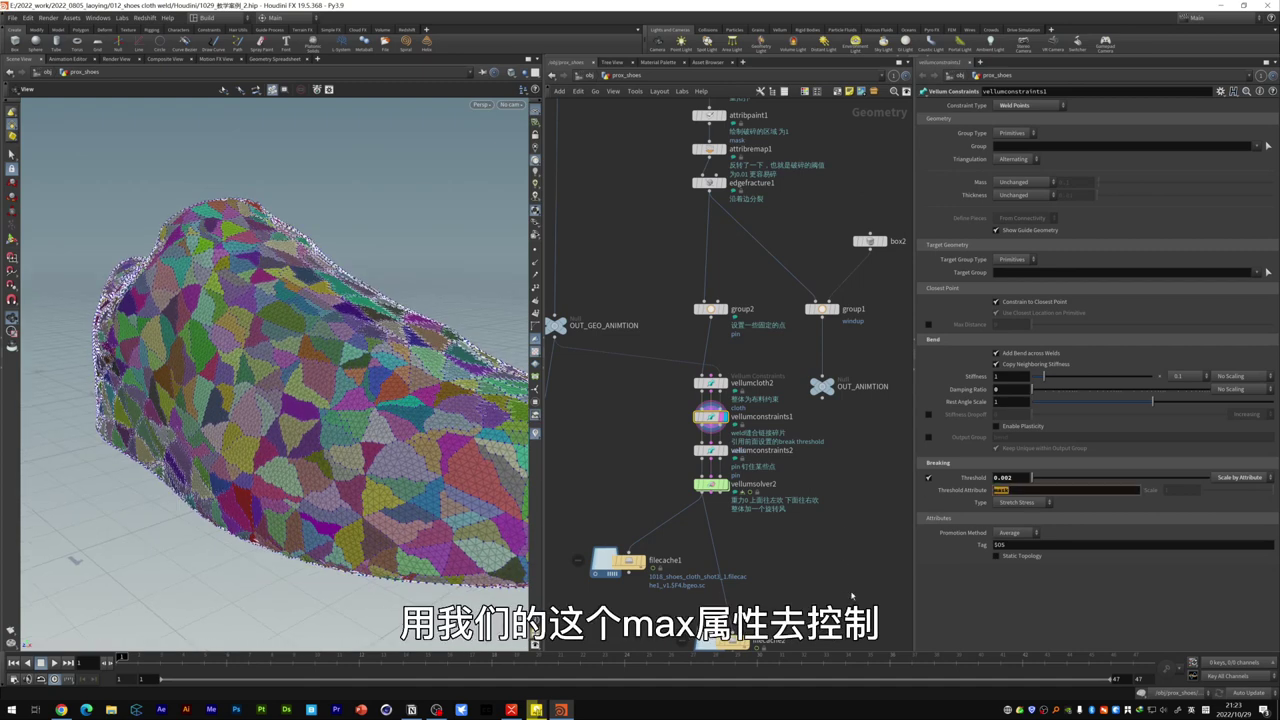
# Step: Show vellumconstraints2's pin constraint settings and pull back to view the whole shoe
pyautogui.click(712, 450)
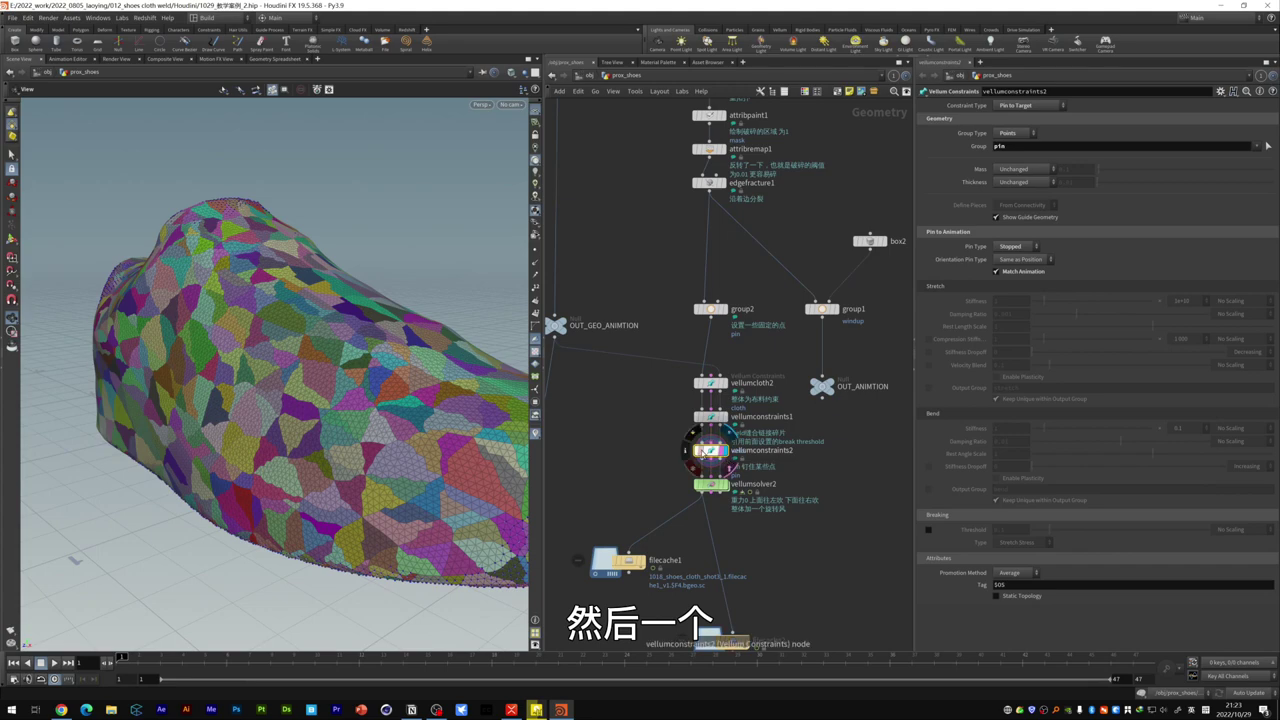
pyautogui.scroll(-5, 300, 354)
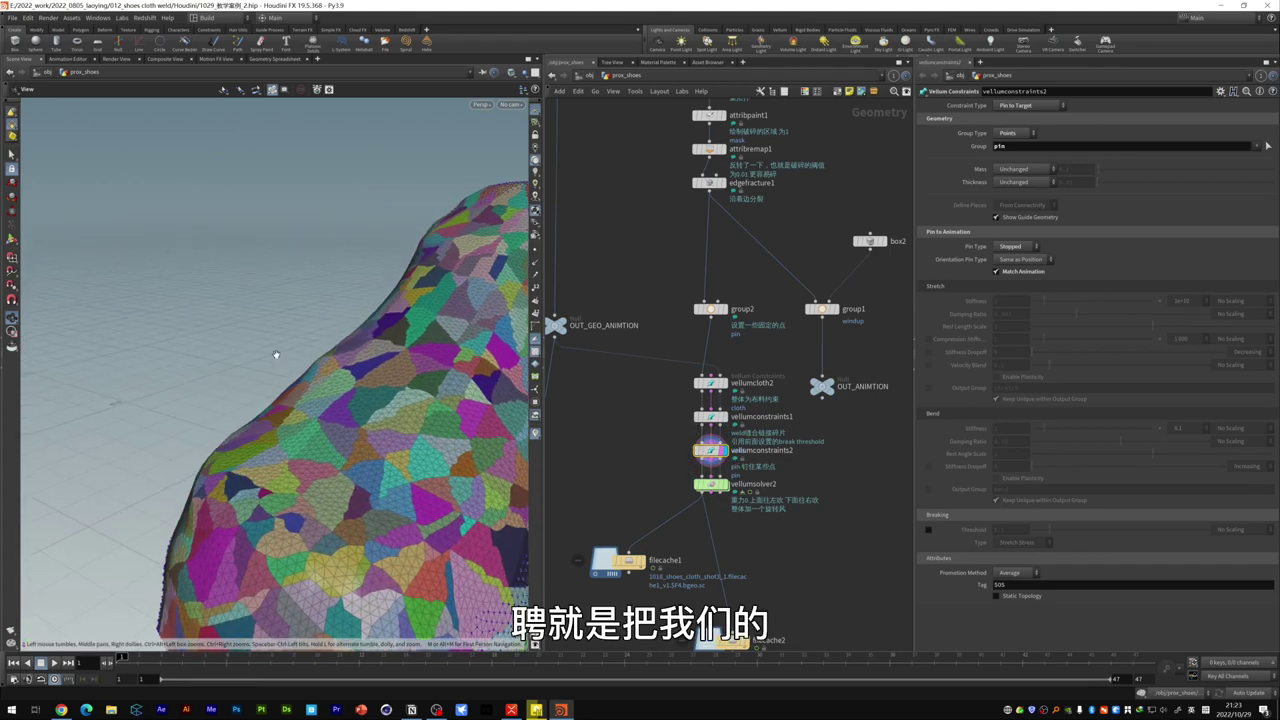
pyautogui.moveTo(300, 354); pyautogui.dragTo(315, 402)
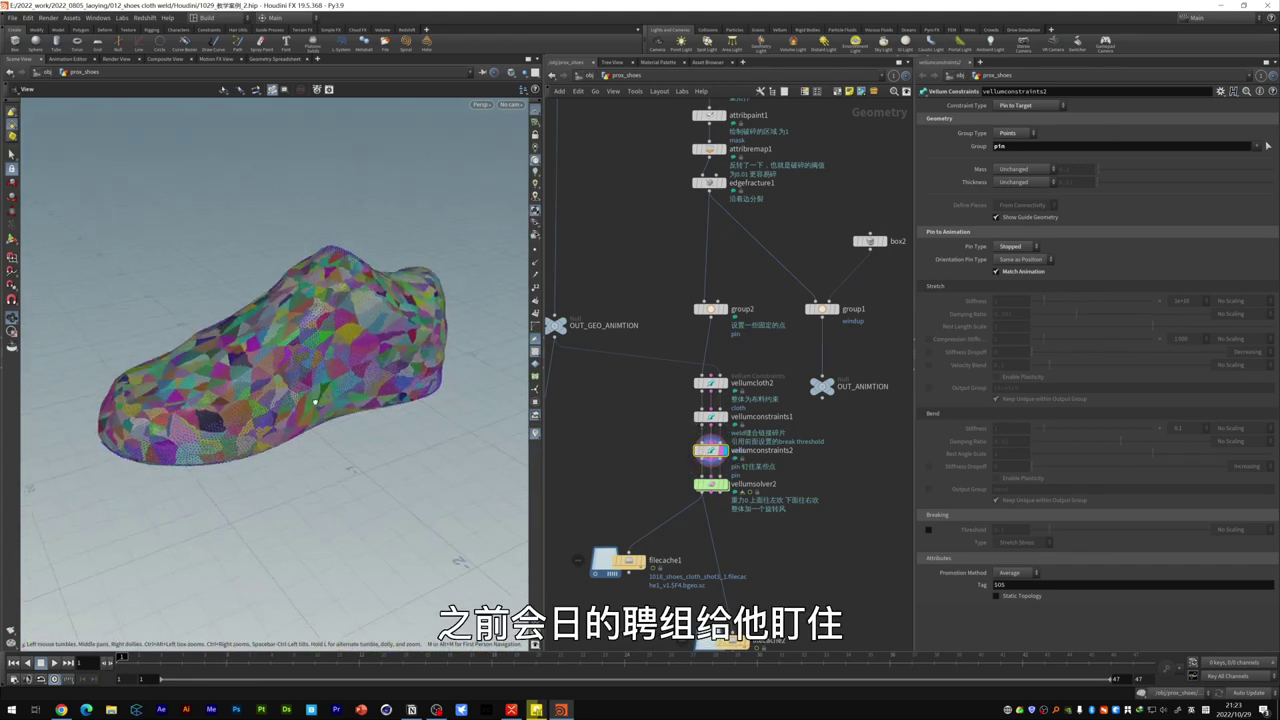
pyautogui.scroll(2, 316, 402)
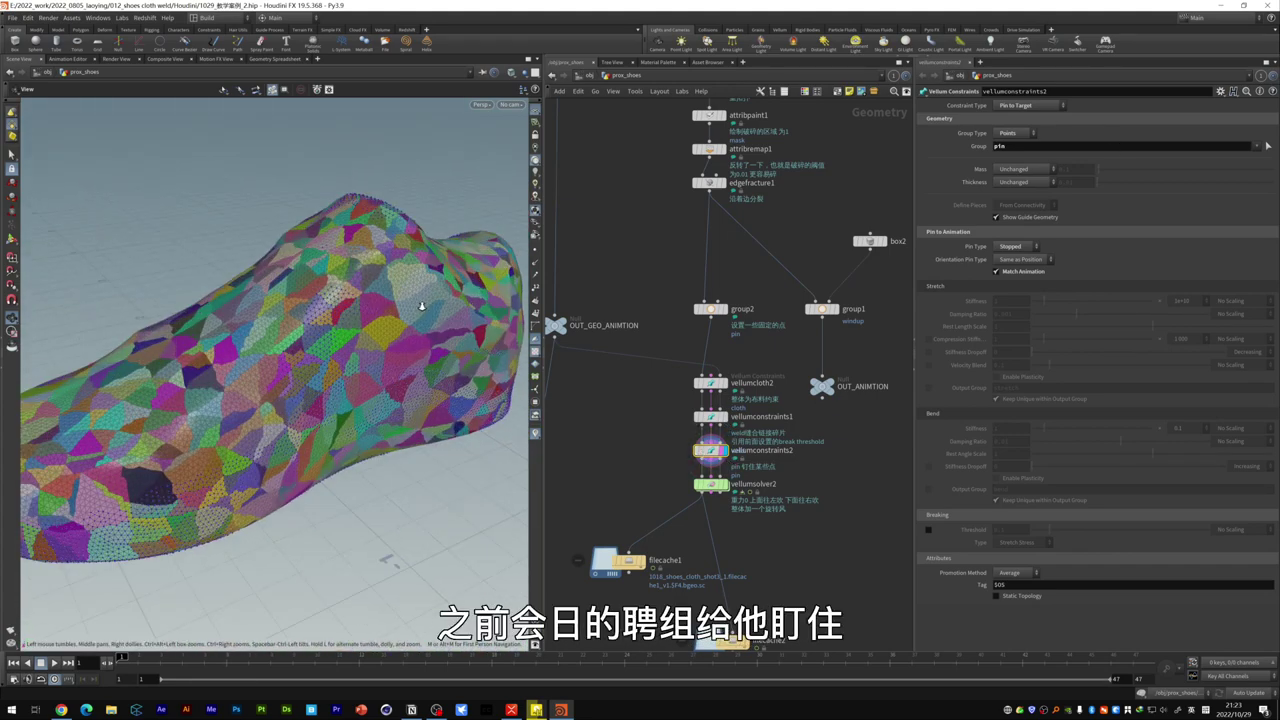
pyautogui.scroll(2, 330, 396)
pyautogui.scroll(2, 350, 388)
pyautogui.scroll(2, 370, 380)
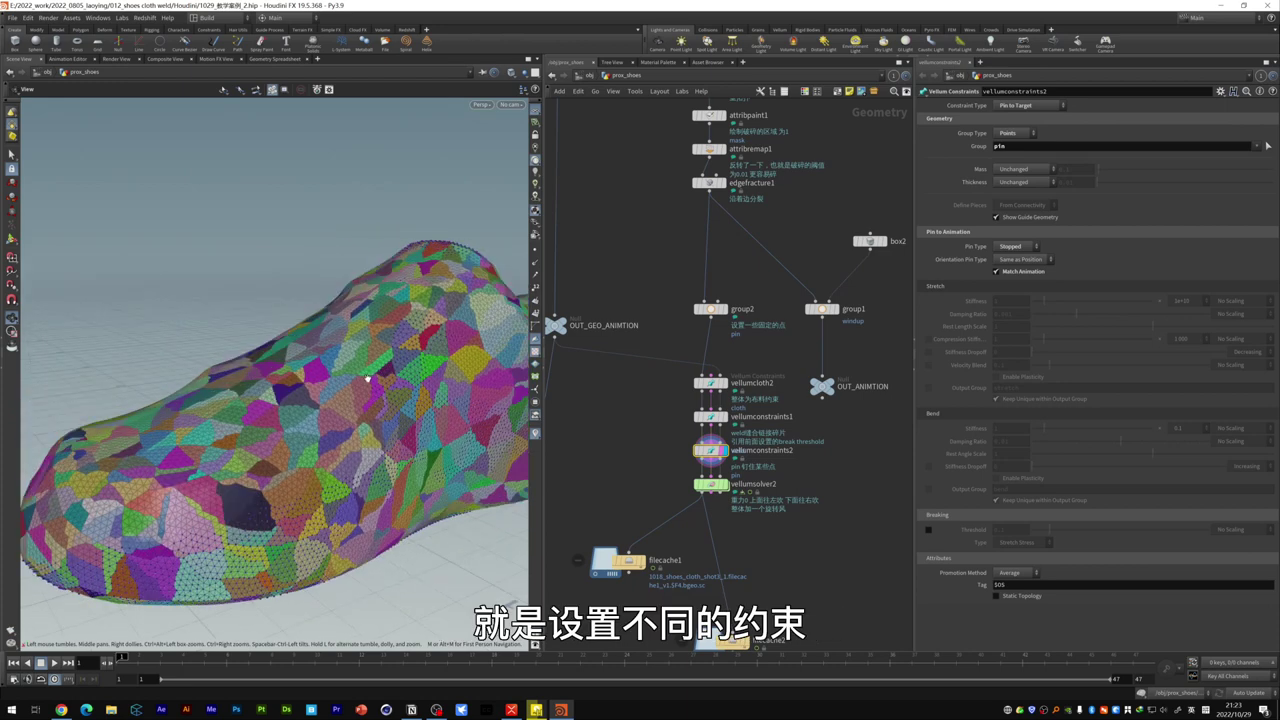
pyautogui.moveTo(690, 505); pyautogui.dragTo(708, 499, button='middle')
# Step: Check vellumsolver2's Forces tab and its Dynamic simulation settings with cache memory 50000
pyautogui.click(728, 478)
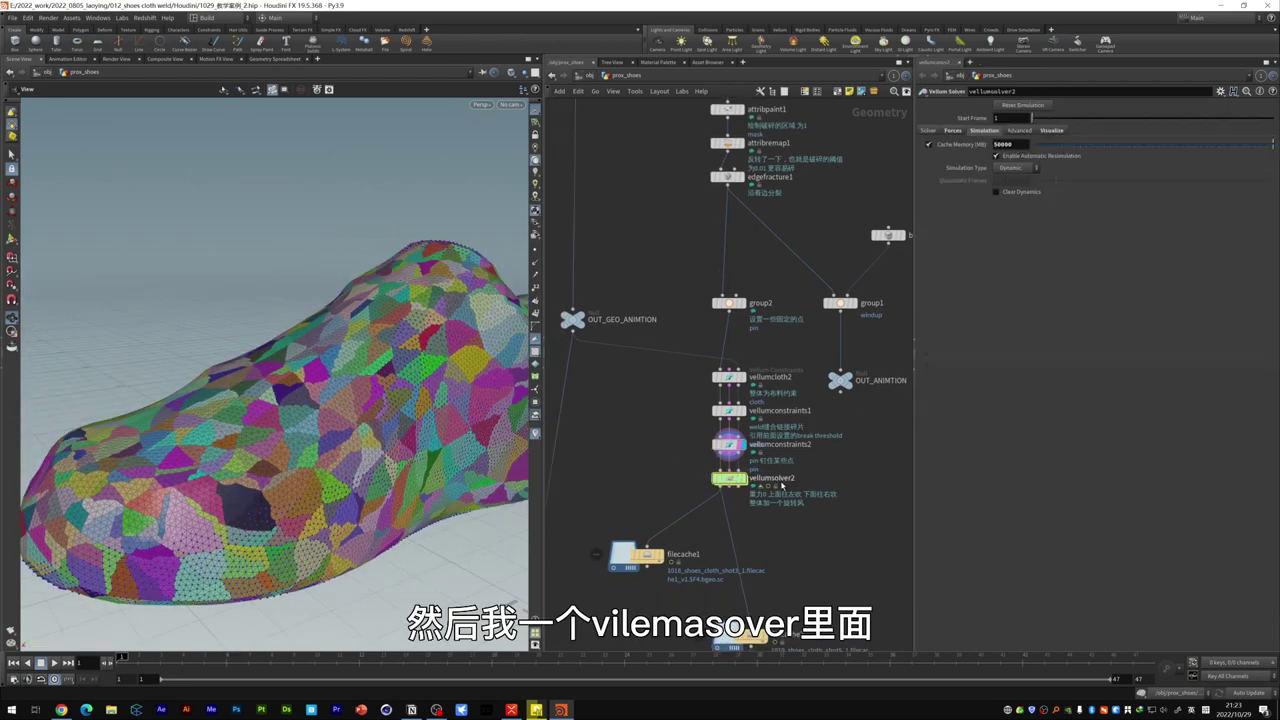
pyautogui.click(956, 131)
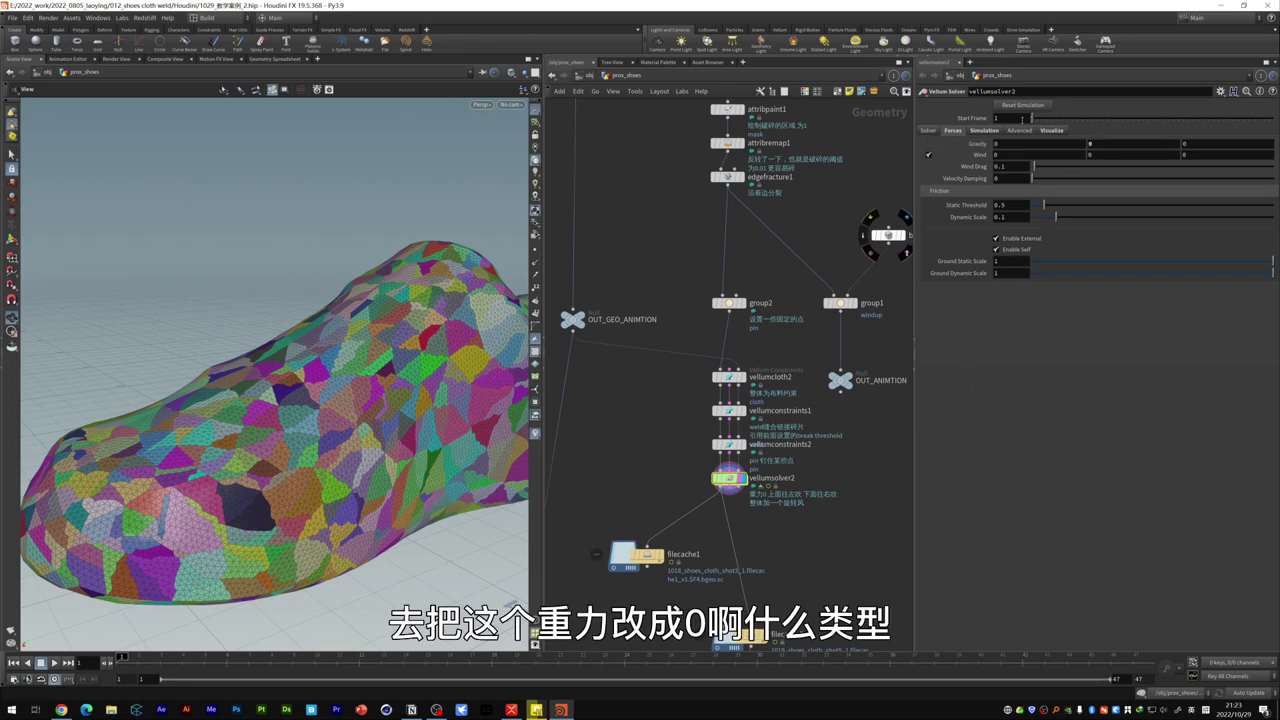
pyautogui.click(984, 131)
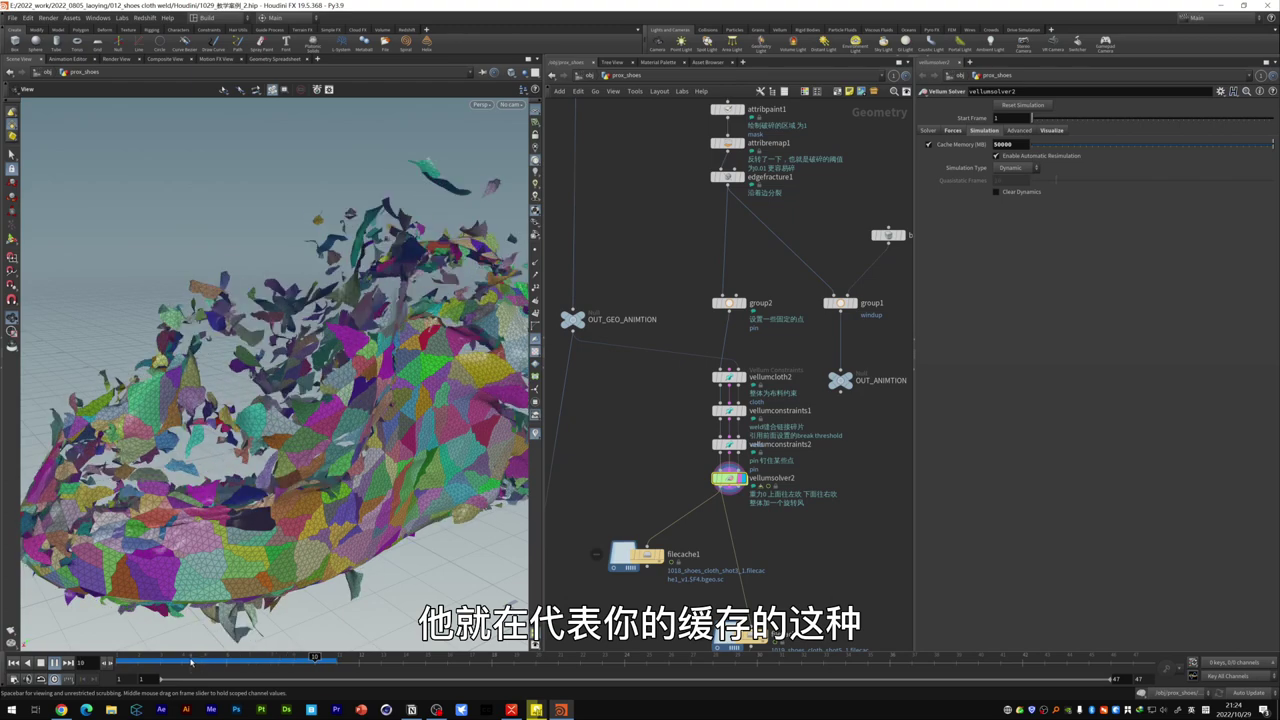
# Step: Rewind the simulation to its start and bring filecache2 into view below the solver
pyautogui.click(167, 665)
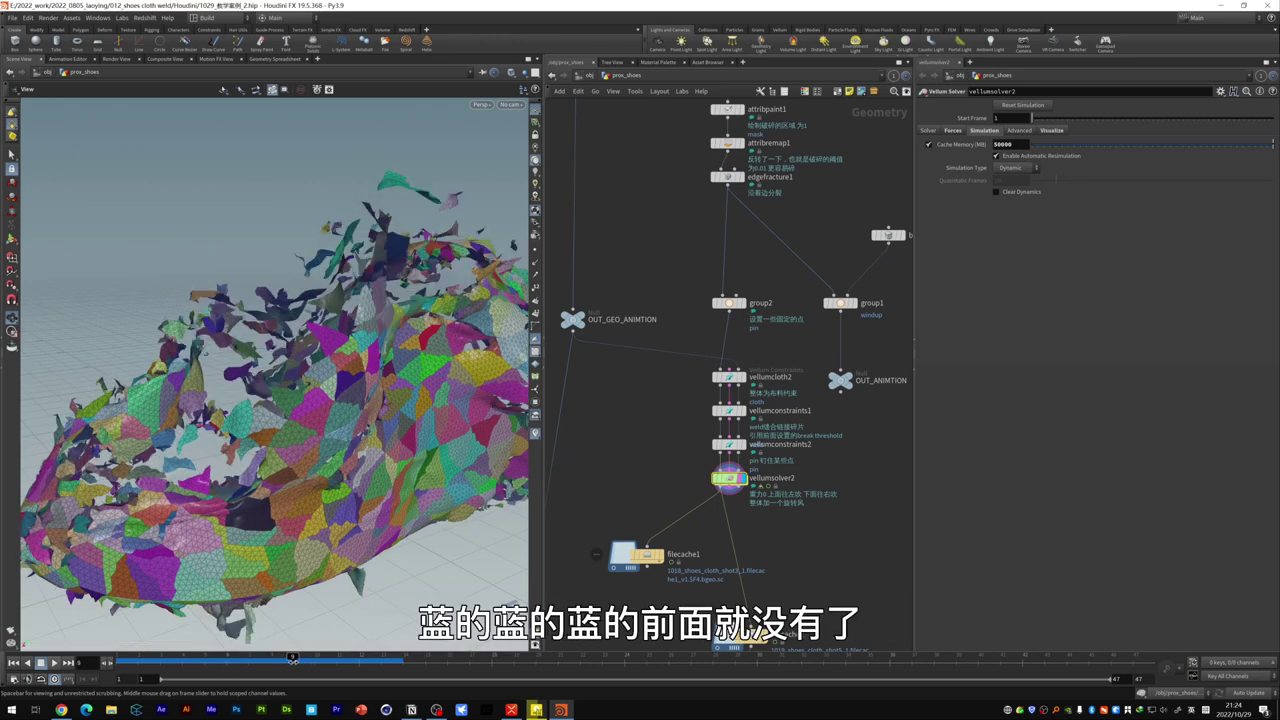
pyautogui.click(143, 663)
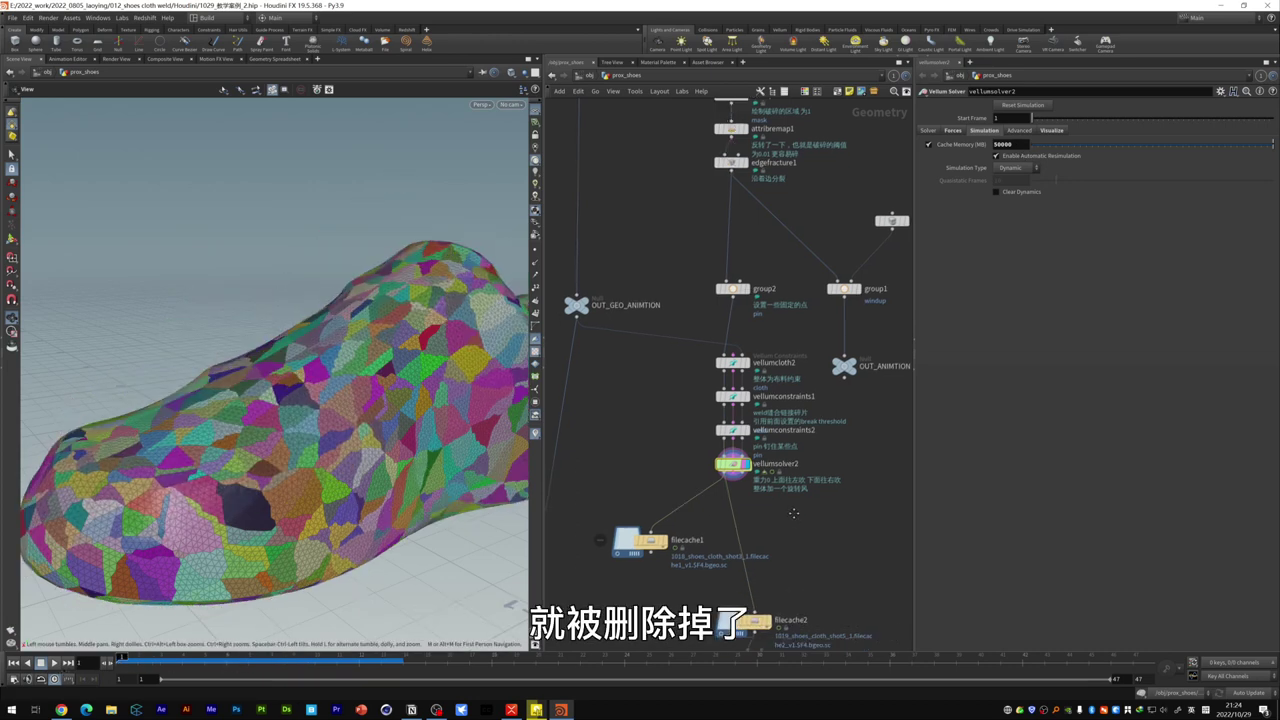
pyautogui.moveTo(785, 591); pyautogui.dragTo(790, 469, button='middle')
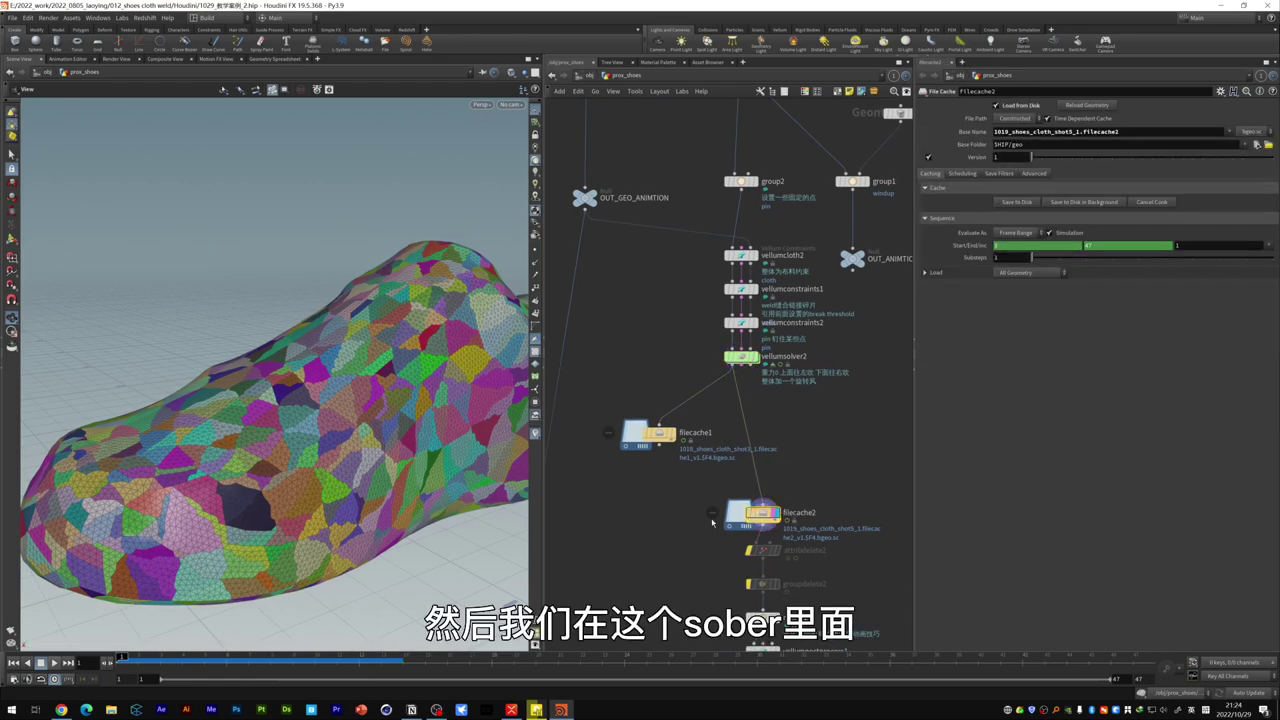
# Step: Dive into vellumsolver2 to look over popwind1 and the popwrangle1 VEX code
pyautogui.doubleClick(745, 361)
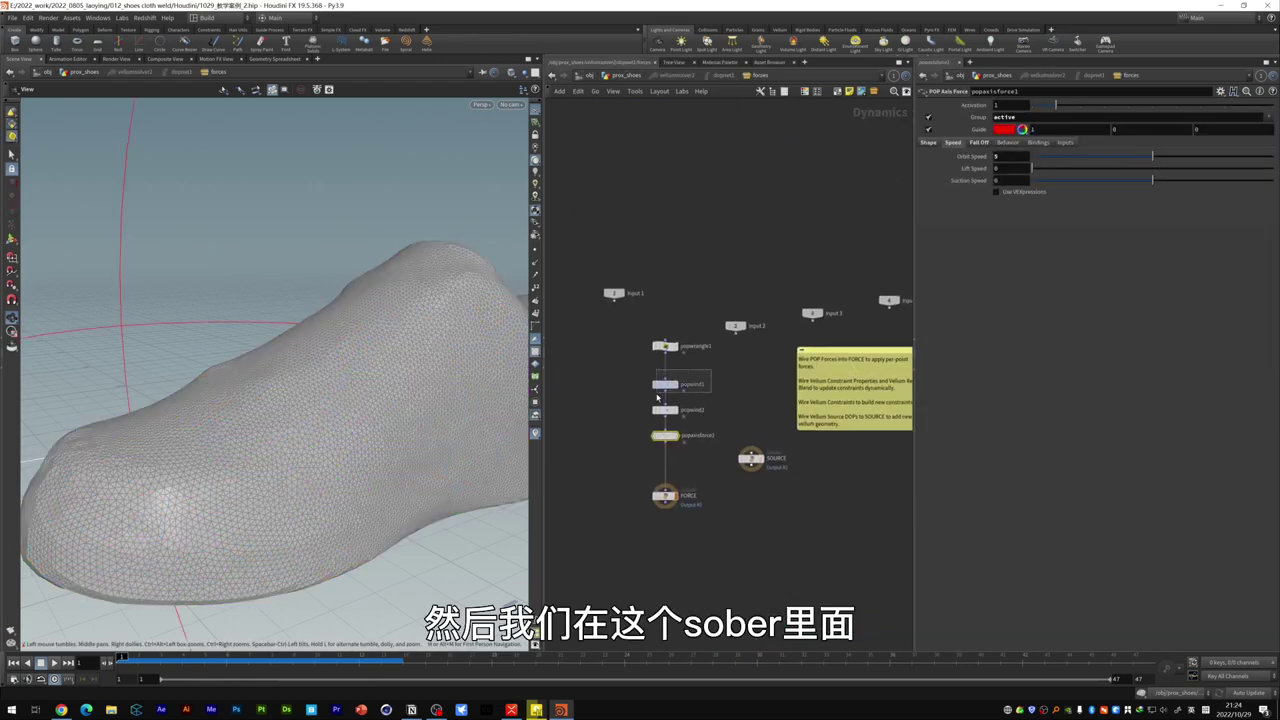
pyautogui.click(665, 386)
pyautogui.moveTo(670, 394); pyautogui.dragTo(670, 408, button='middle')
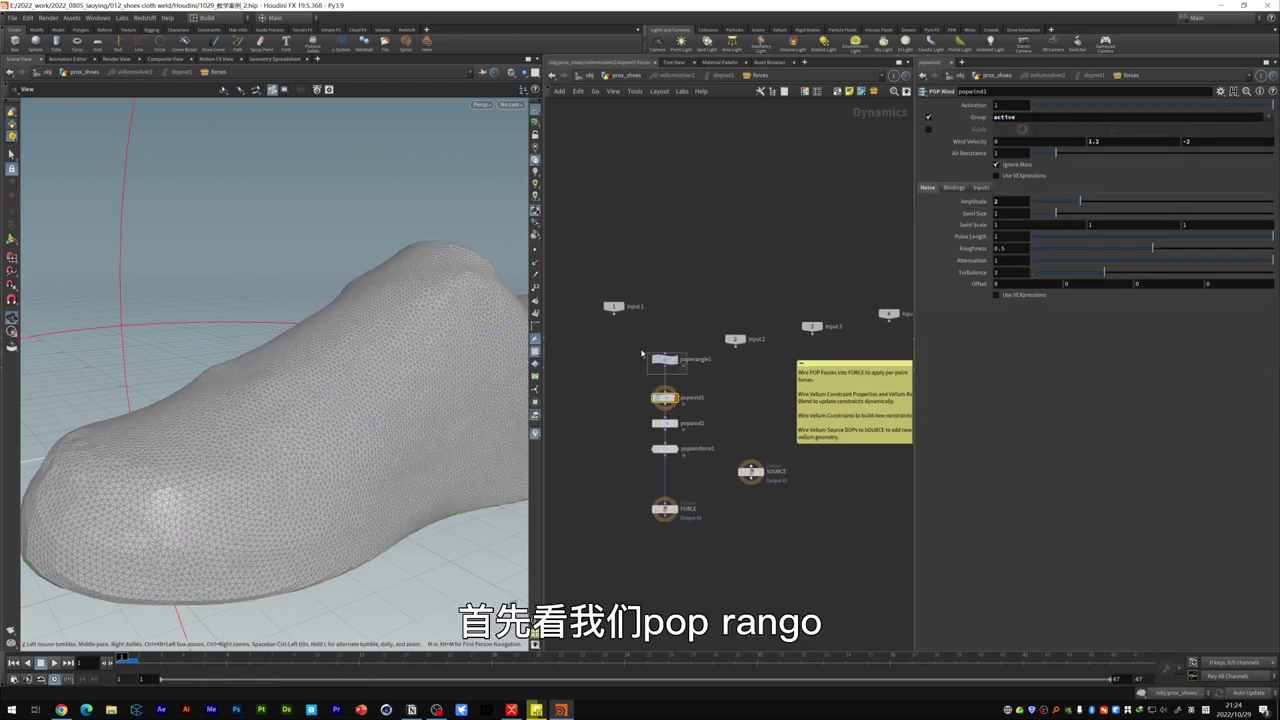
pyautogui.click(664, 359)
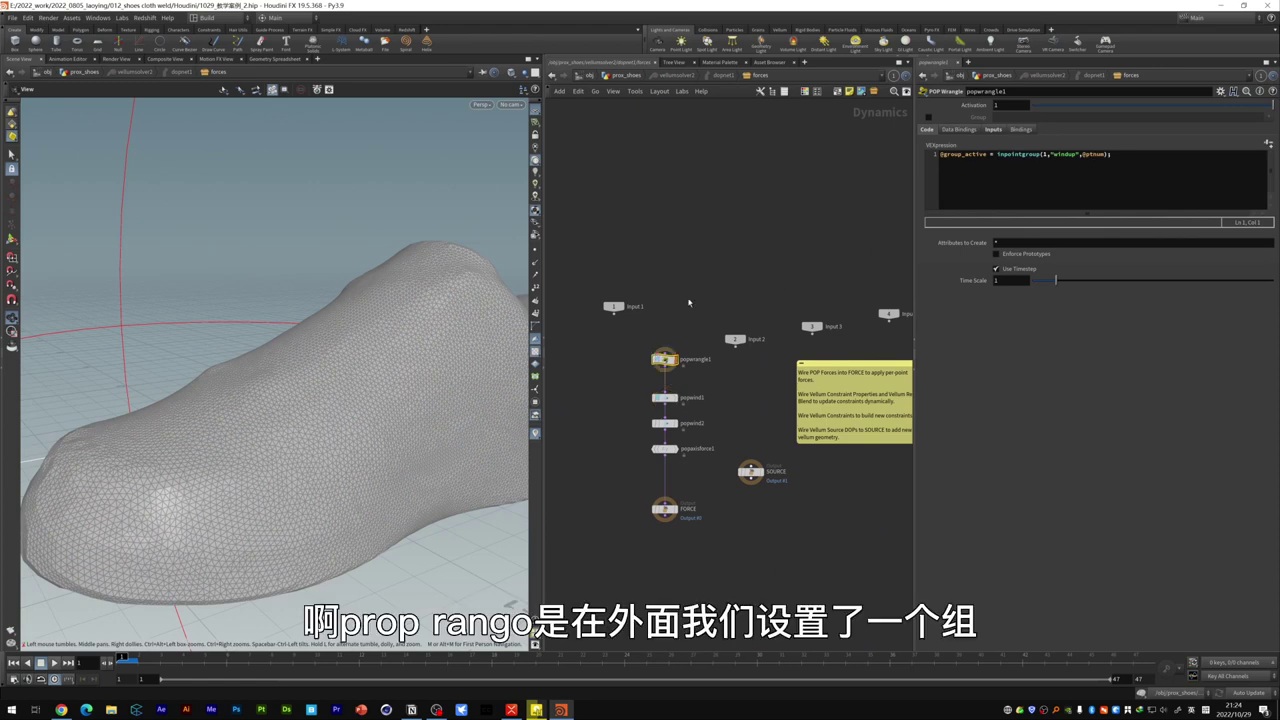
pyautogui.press('u')
pyautogui.press('u')
pyautogui.press('u')
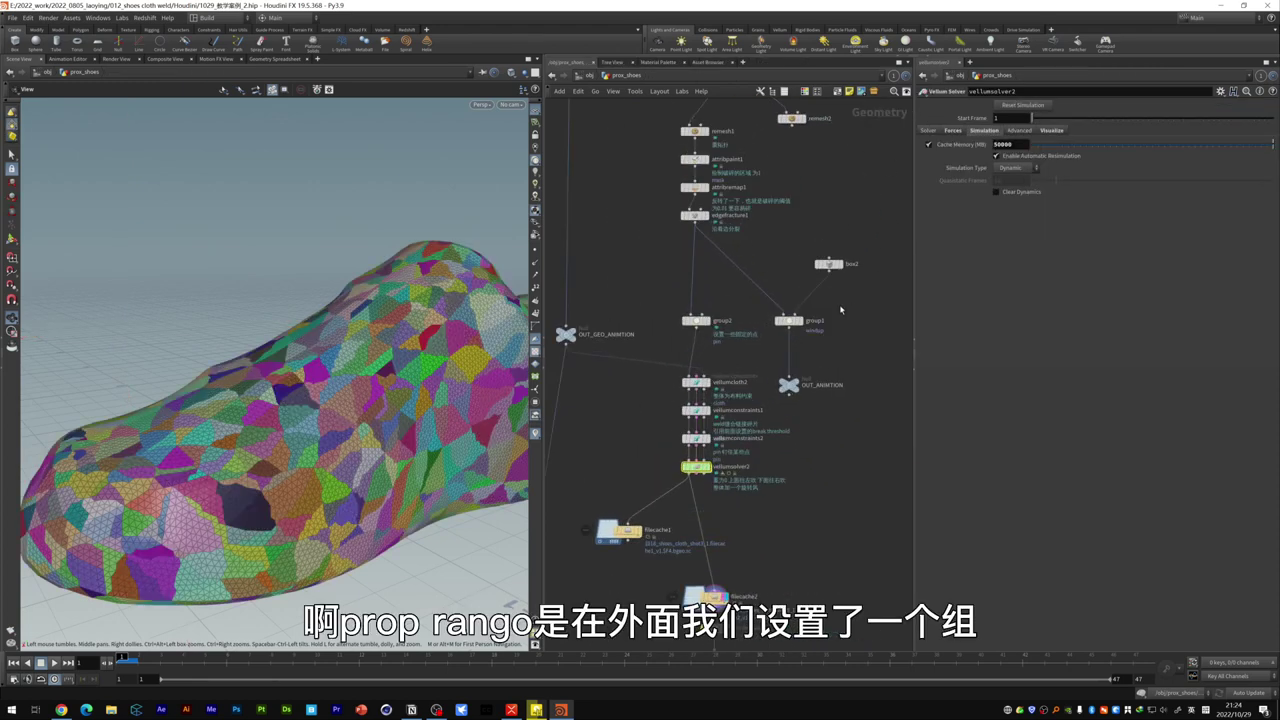
# Step: Compare box2's geometry with group1's windup points displayed on the shoe
pyautogui.click(828, 262)
pyautogui.click(840, 264)
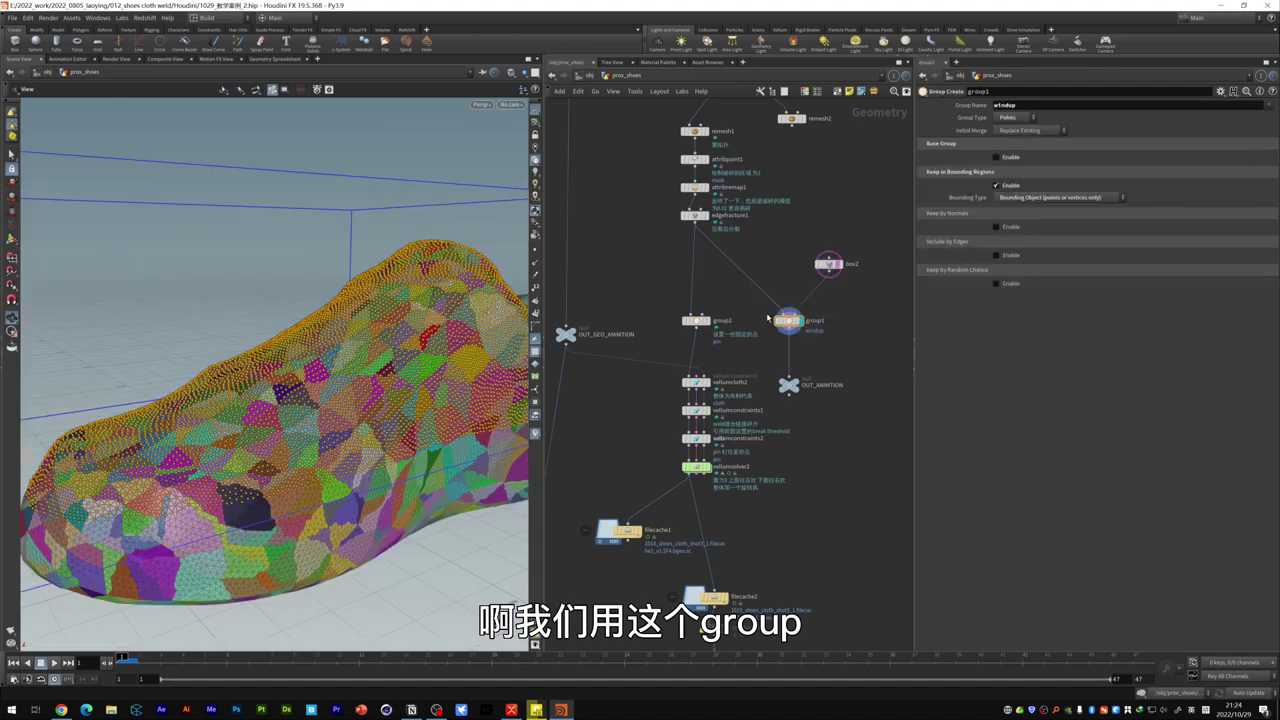
pyautogui.scroll(-4, 381, 401)
pyautogui.scroll(-5, 400, 429)
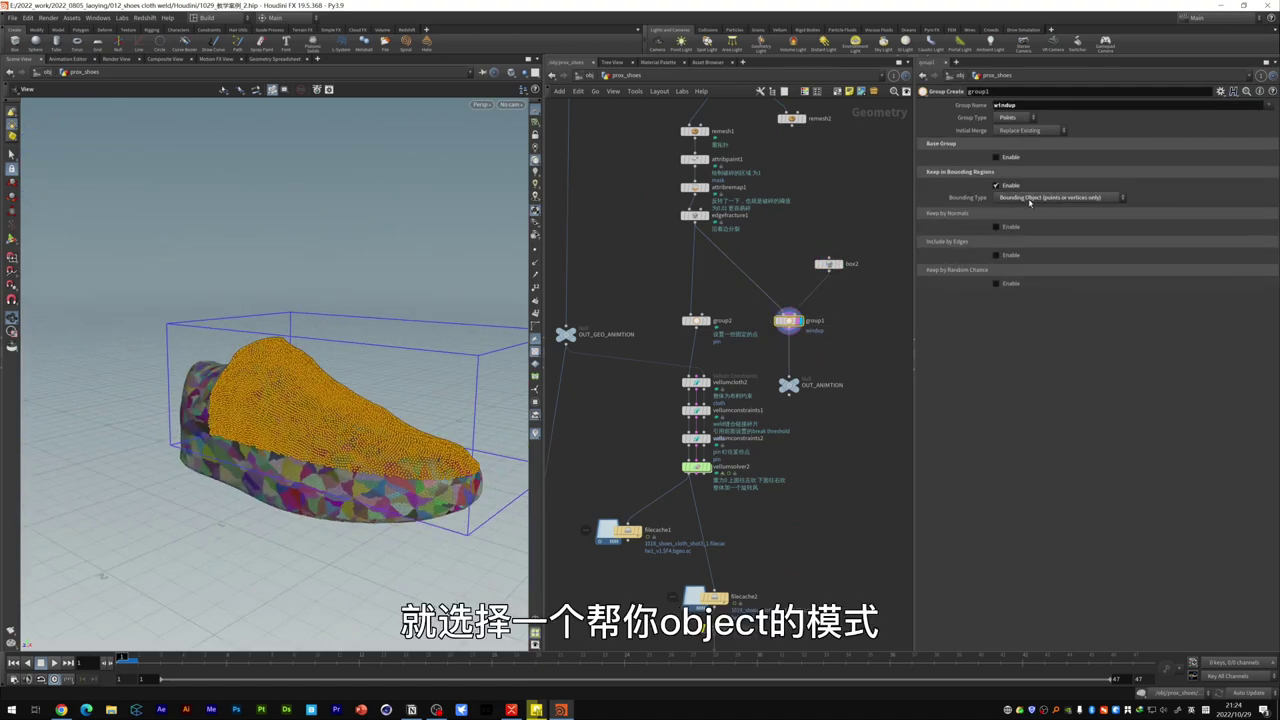
pyautogui.click(828, 264)
pyautogui.click(838, 264)
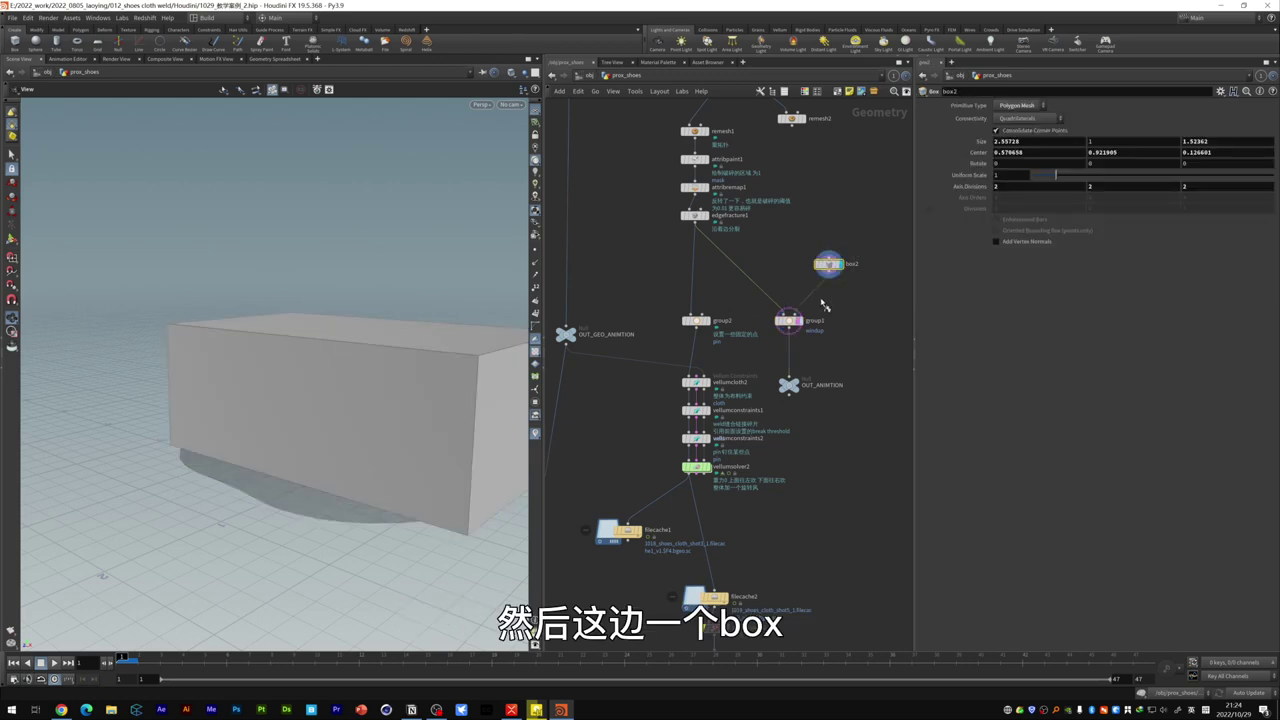
pyautogui.click(797, 320)
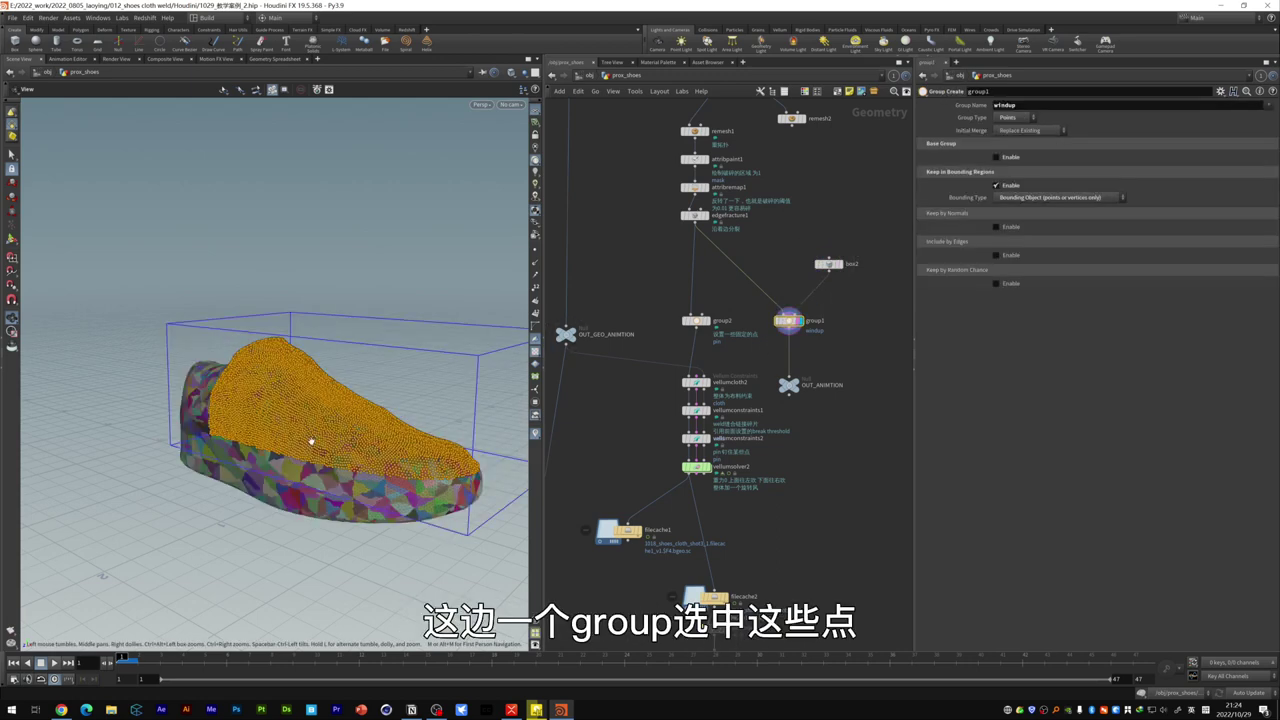
pyautogui.moveTo(300, 430); pyautogui.dragTo(478, 400)
pyautogui.moveTo(265, 447)
pyautogui.mouseDown()
pyautogui.moveTo(330, 440)
pyautogui.moveTo(320, 449)
pyautogui.moveTo(385, 428)
pyautogui.mouseUp()
# Step: Check box2's size and centre values, then copy the OUT_ANIMTION null node
pyautogui.click(778, 382)
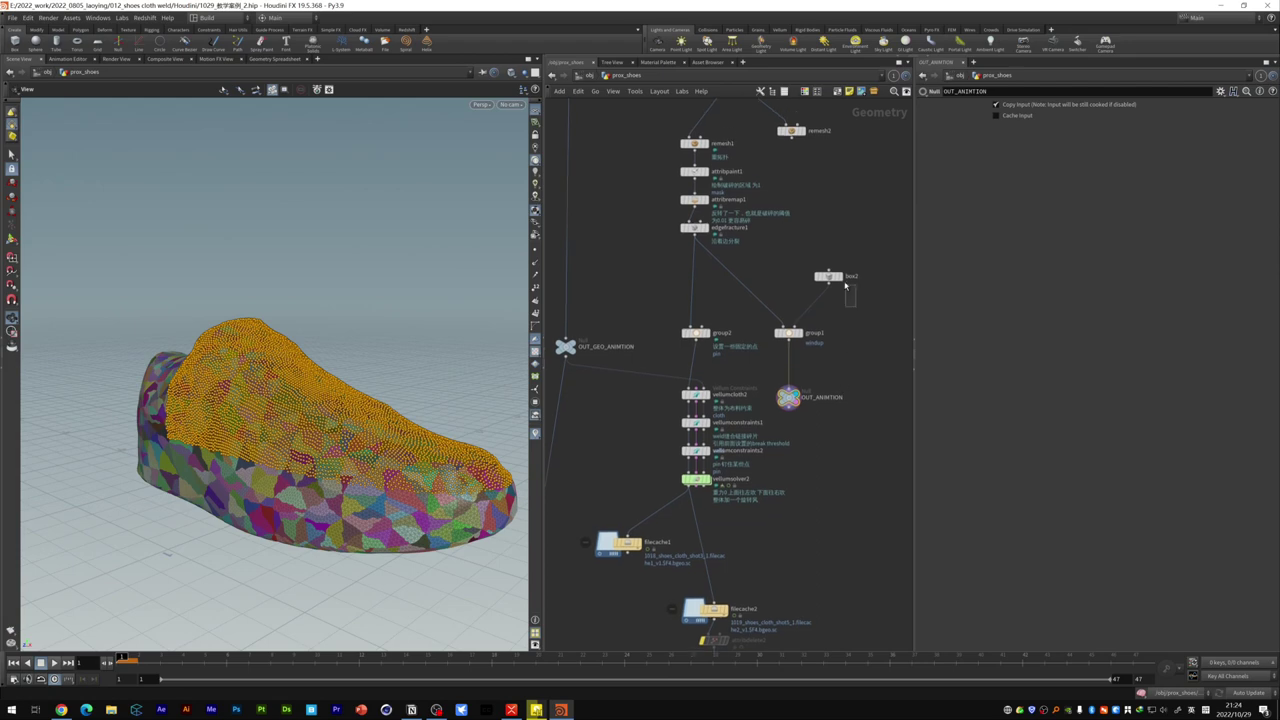
pyautogui.moveTo(829, 275); pyautogui.dragTo(852, 279)
pyautogui.moveTo(441, 431); pyautogui.dragTo(275, 407)
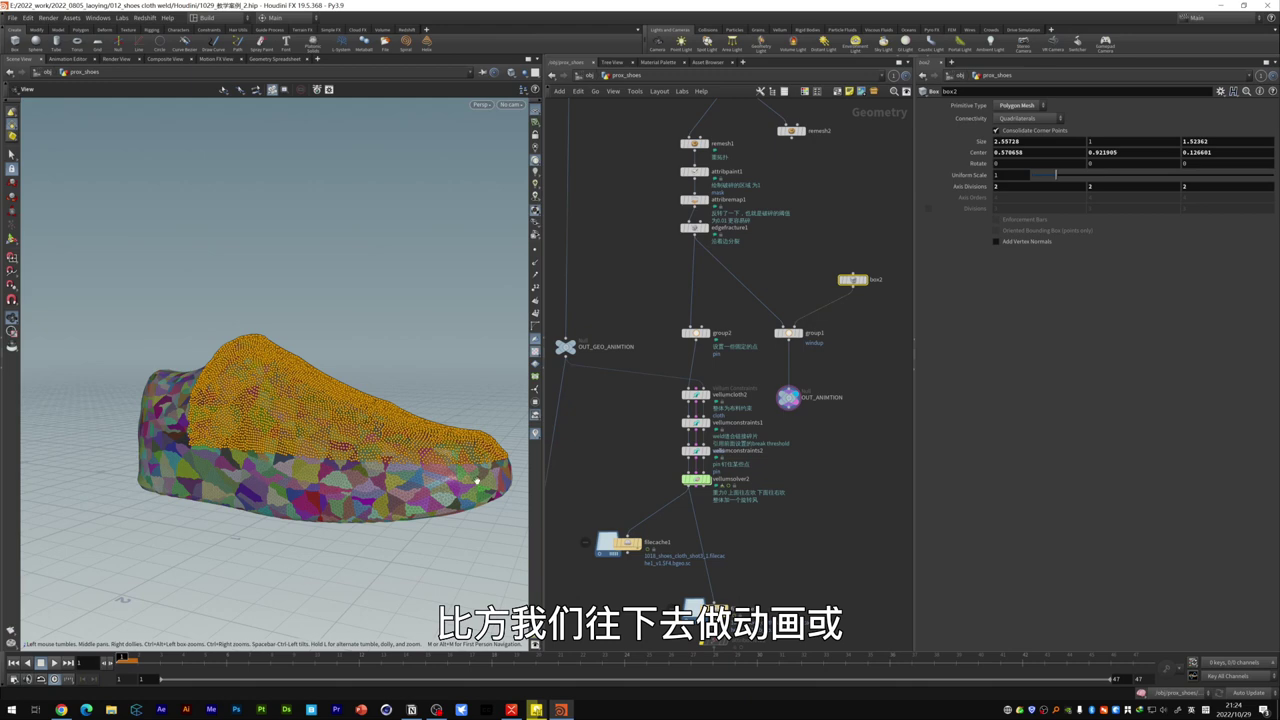
pyautogui.scroll(2, 372, 430)
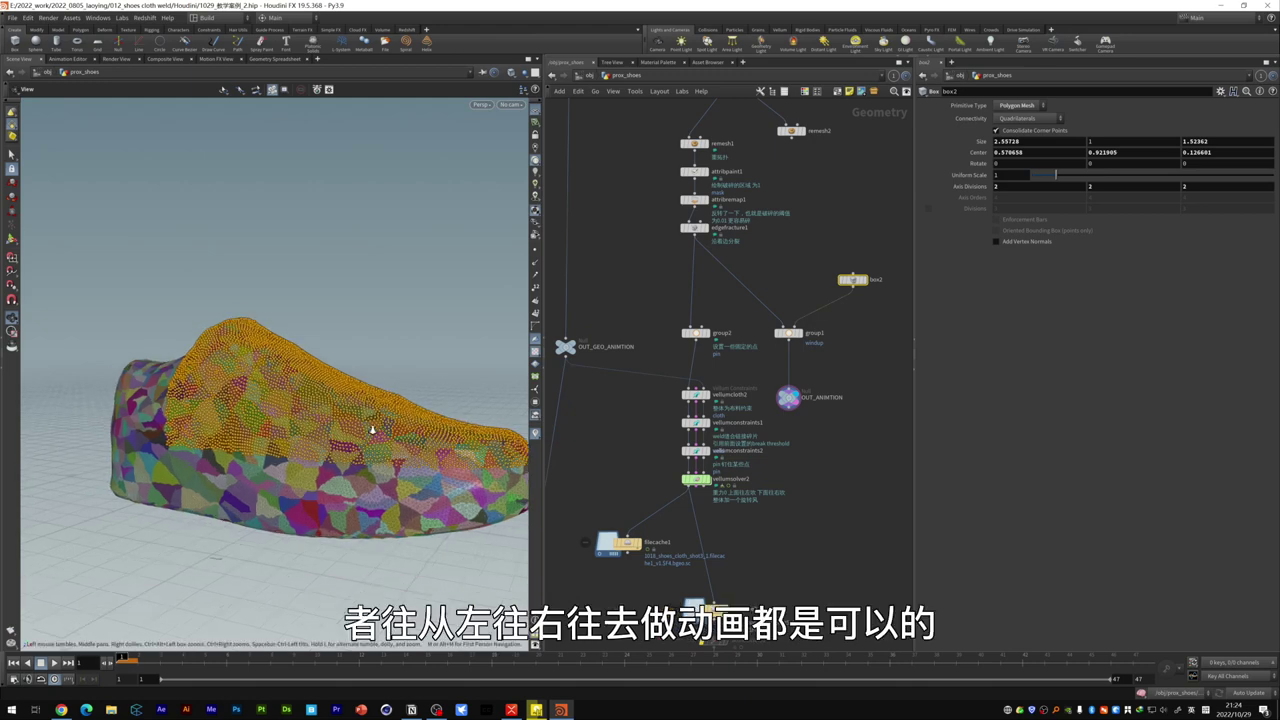
pyautogui.moveTo(372, 430); pyautogui.dragTo(330, 435)
pyautogui.moveTo(809, 405); pyautogui.dragTo(845, 352, button='middle')
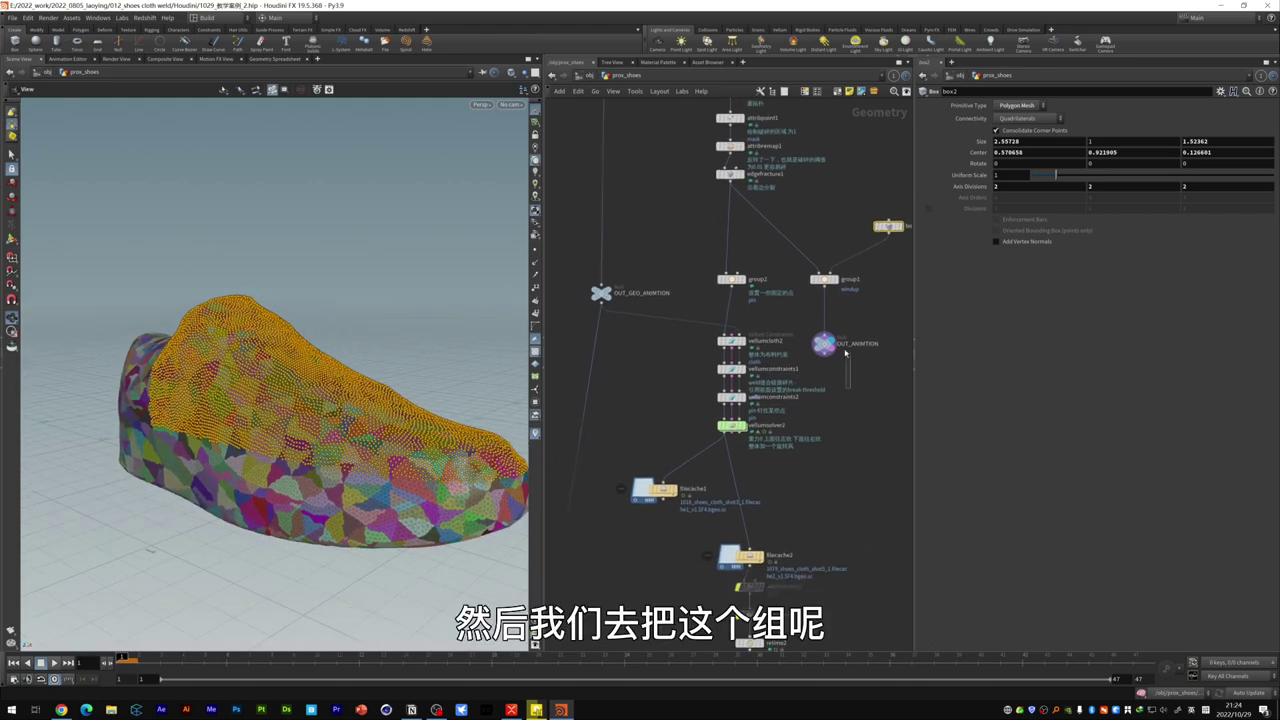
pyautogui.click(826, 345)
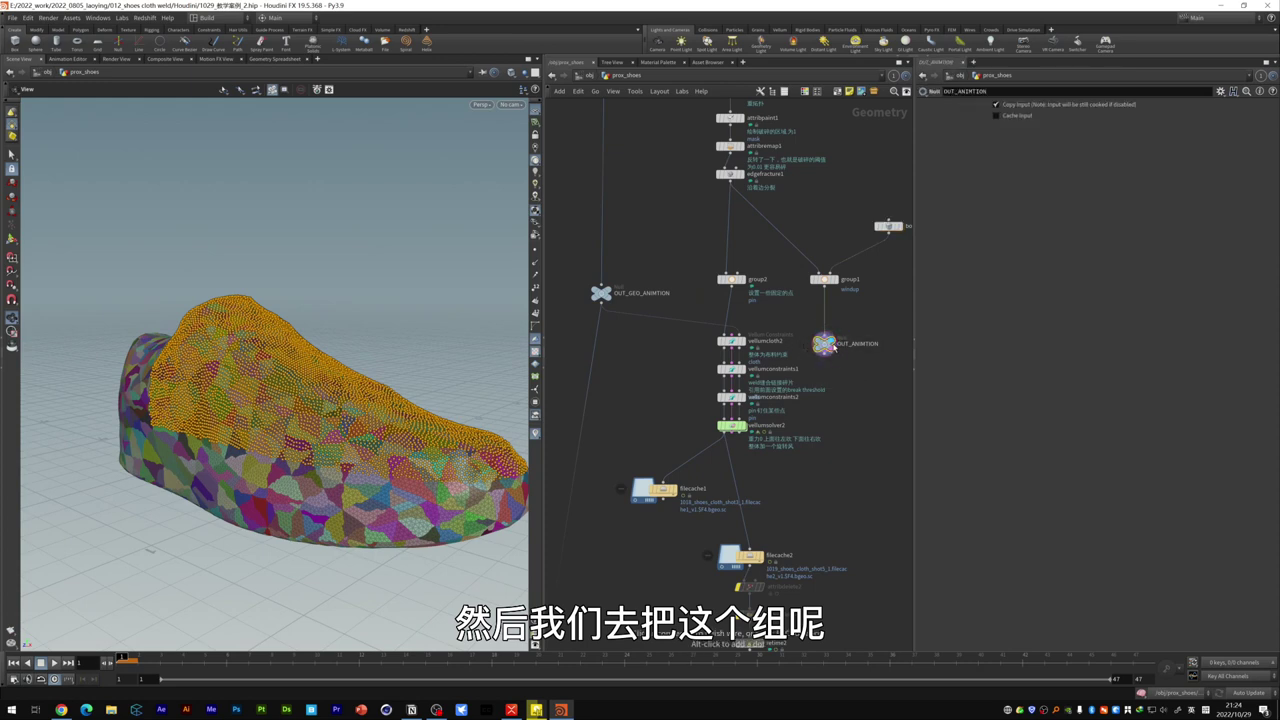
pyautogui.hotkey('ctrl', 'c')
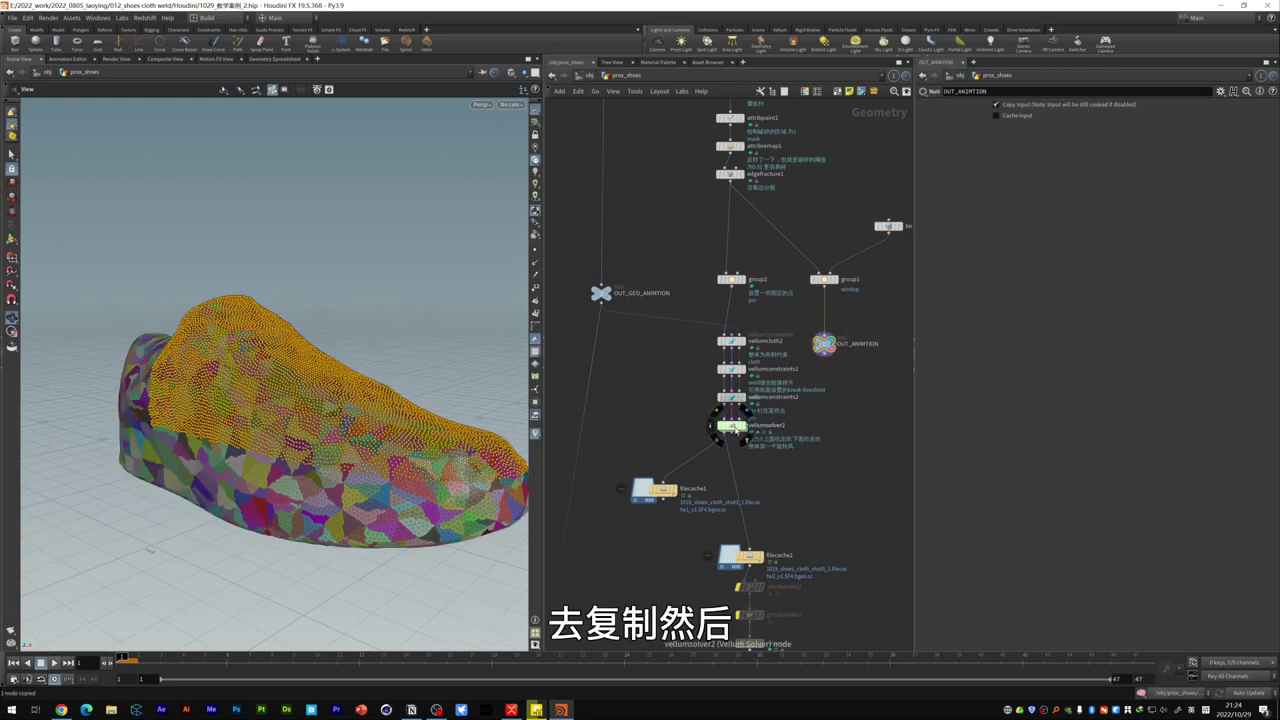
# Step: Confirm the POP Wrangle's Inputs SOP Path points to OUT_ANIMTION
pyautogui.doubleClick(731, 427)
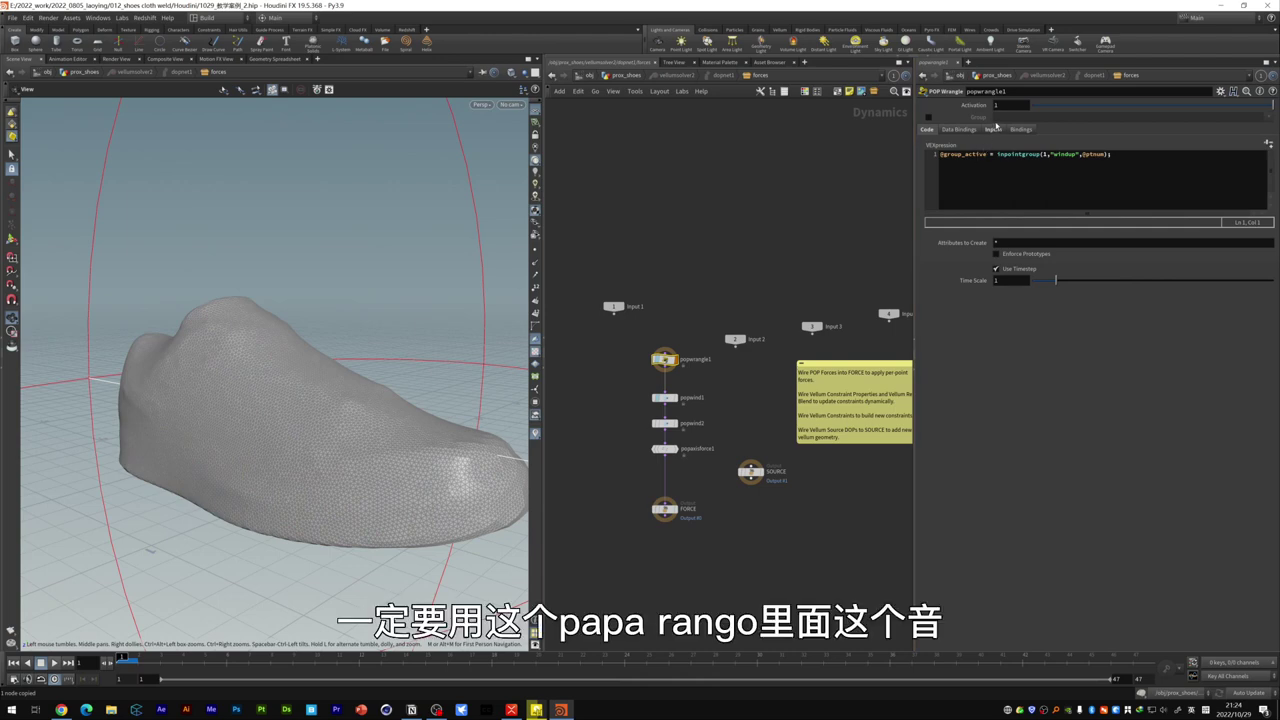
pyautogui.click(994, 131)
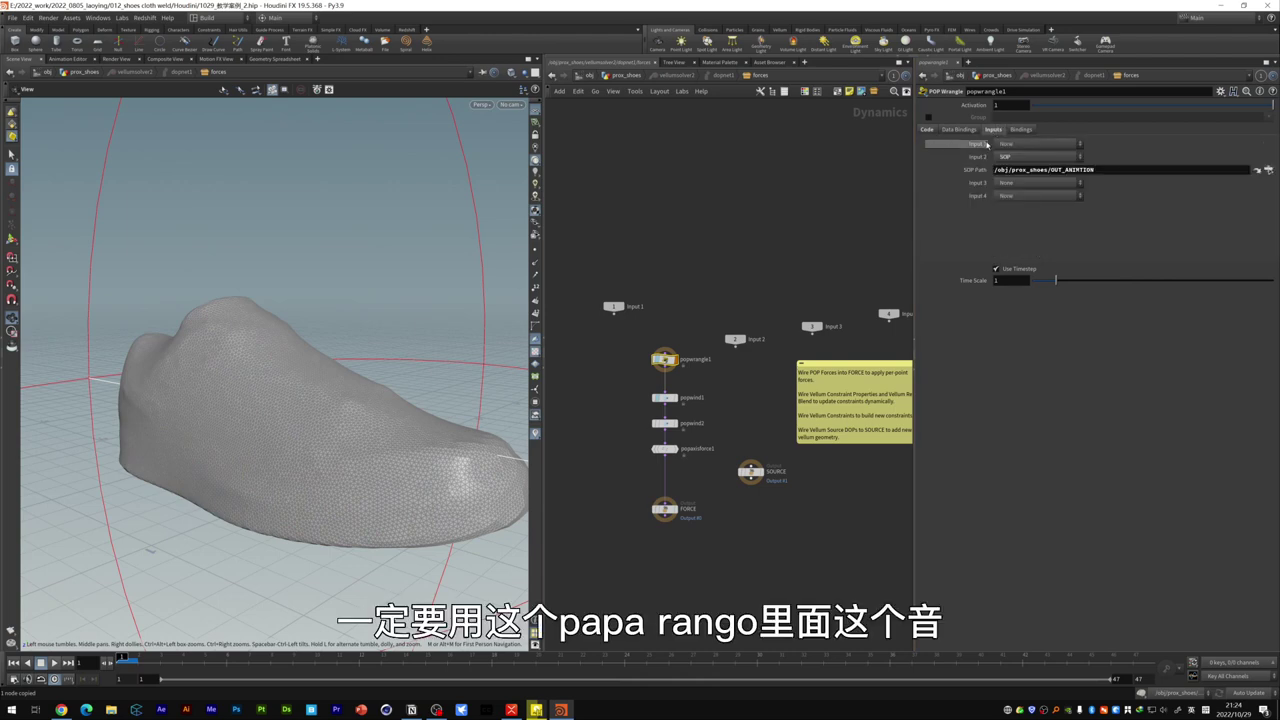
pyautogui.tripleClick(1031, 170)
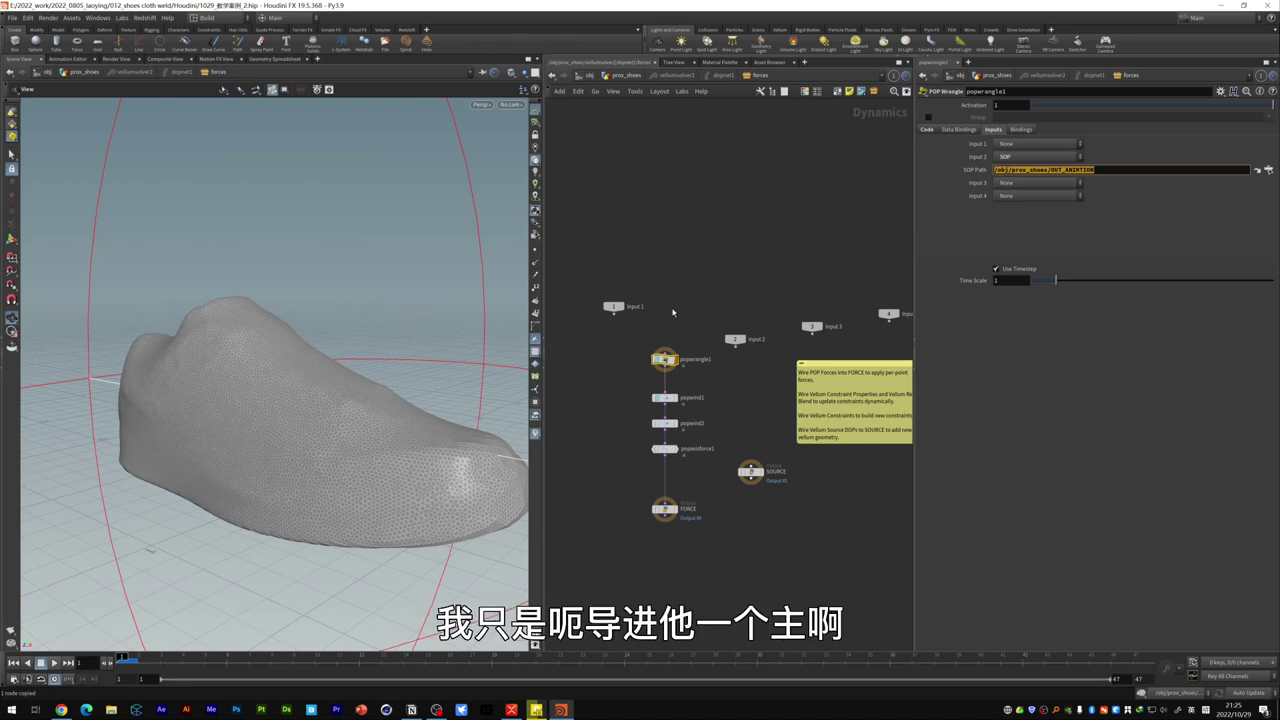
pyautogui.click(927, 129)
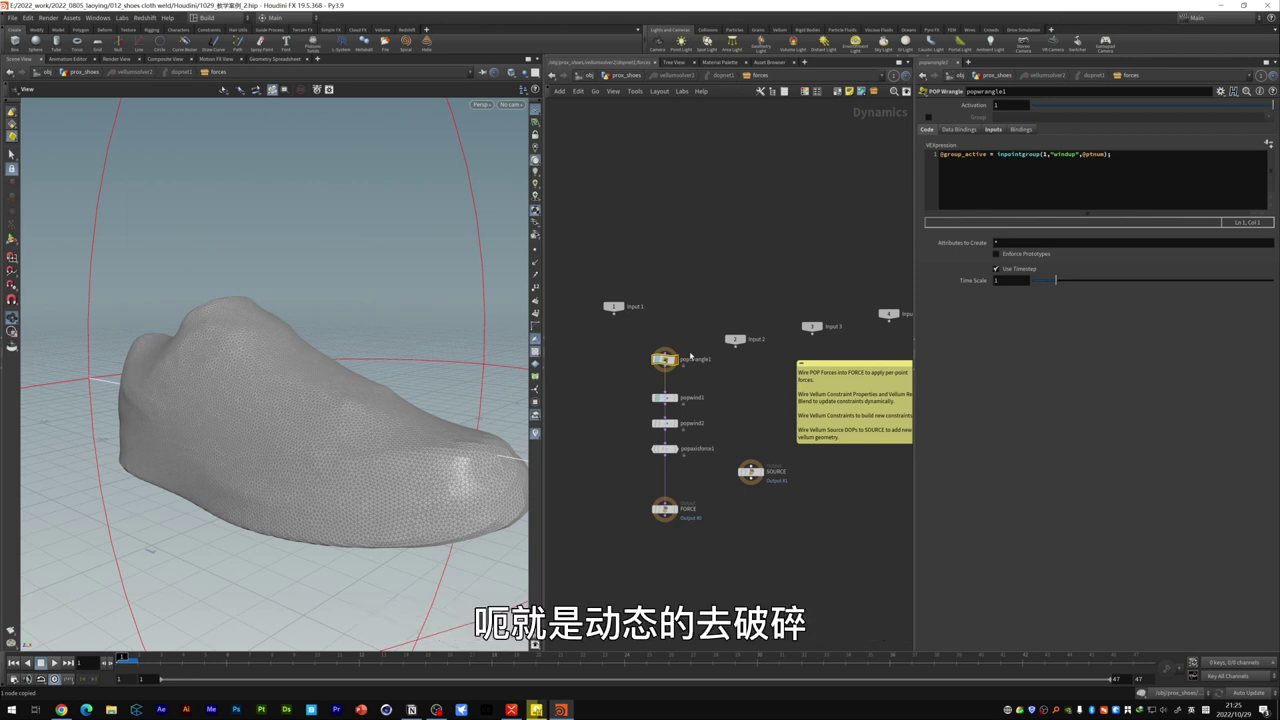
pyautogui.click(981, 154)
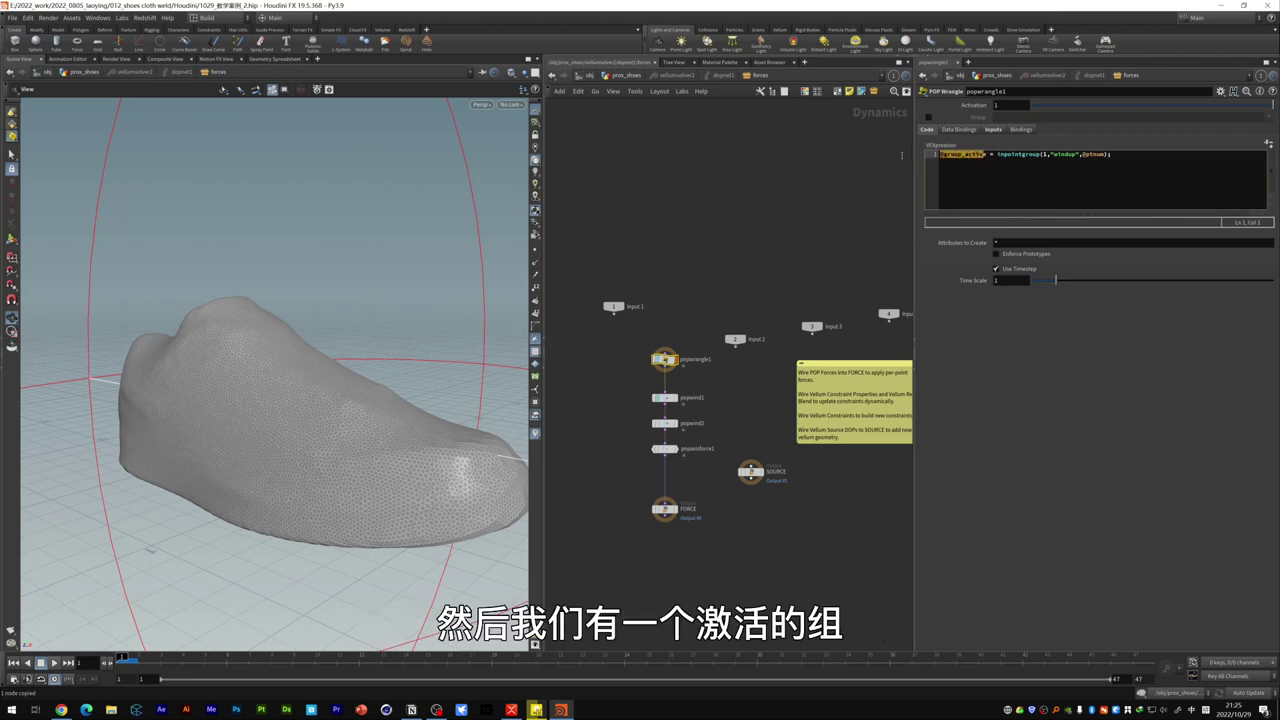
pyautogui.click(1060, 154)
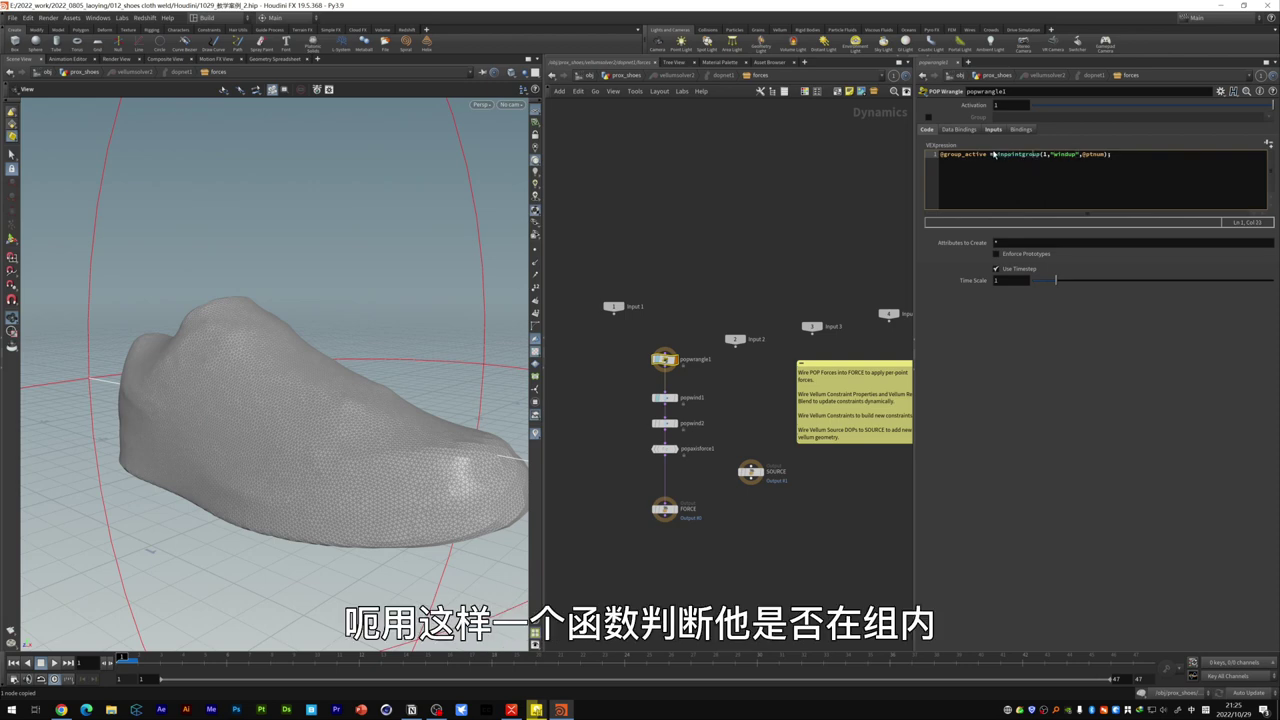
pyautogui.moveTo(1016, 154)
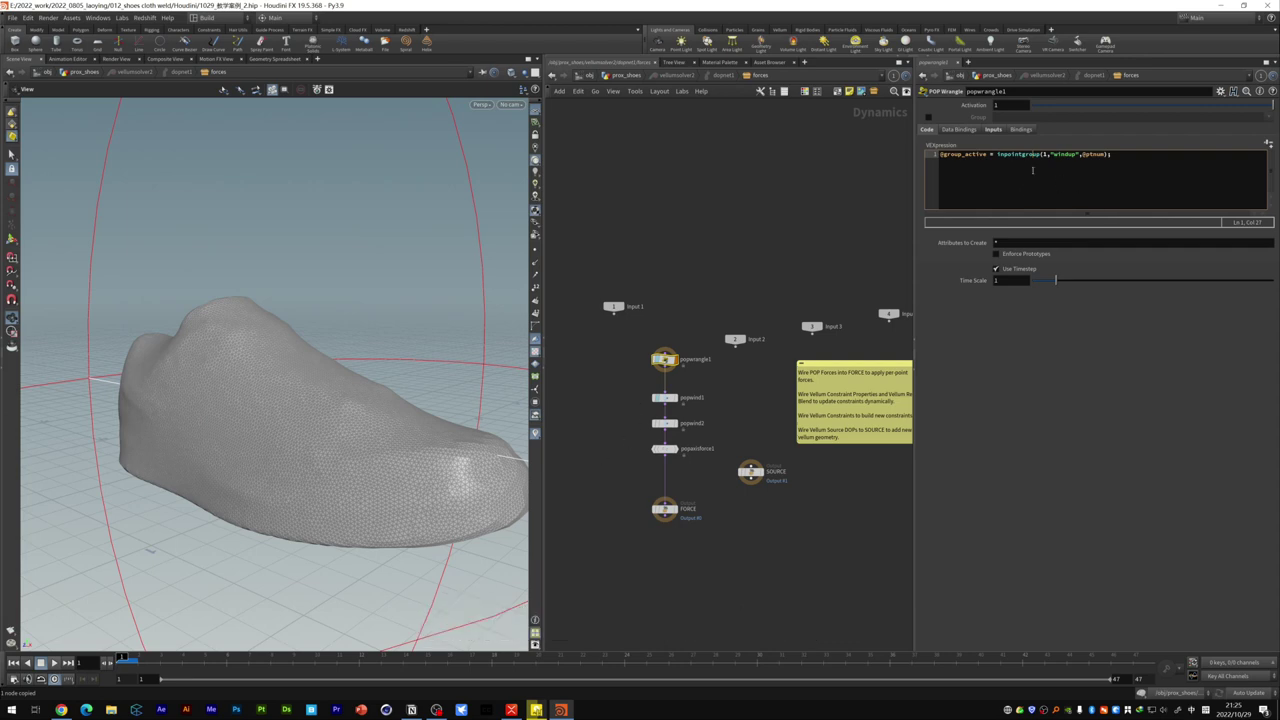
pyautogui.moveTo(1047, 154); pyautogui.dragTo(1100, 154)
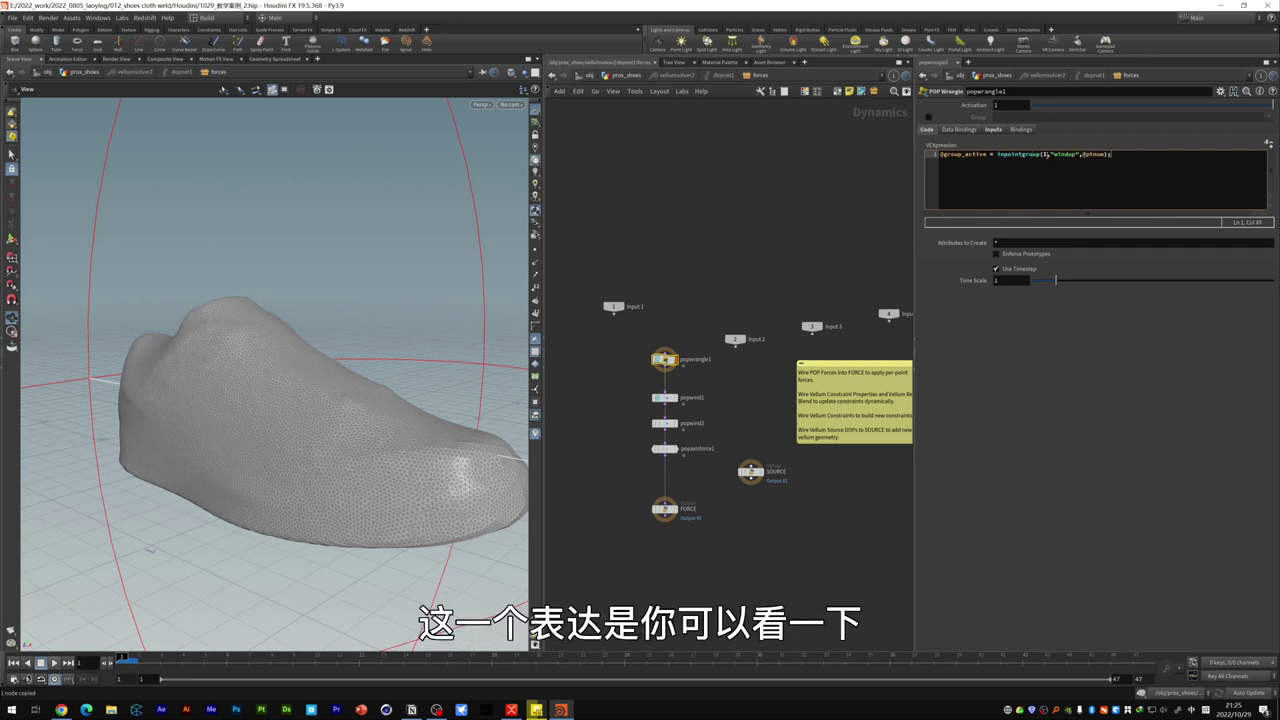
pyautogui.doubleClick(1092, 155)
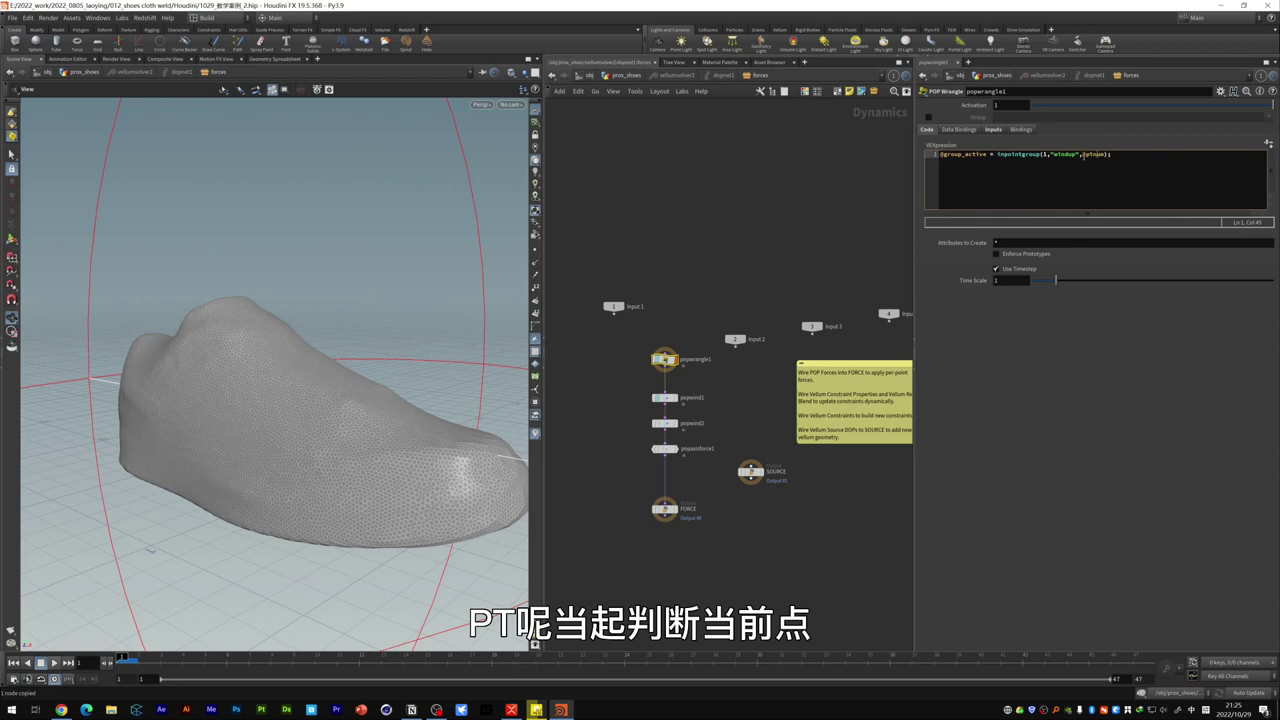
pyautogui.click(1075, 154)
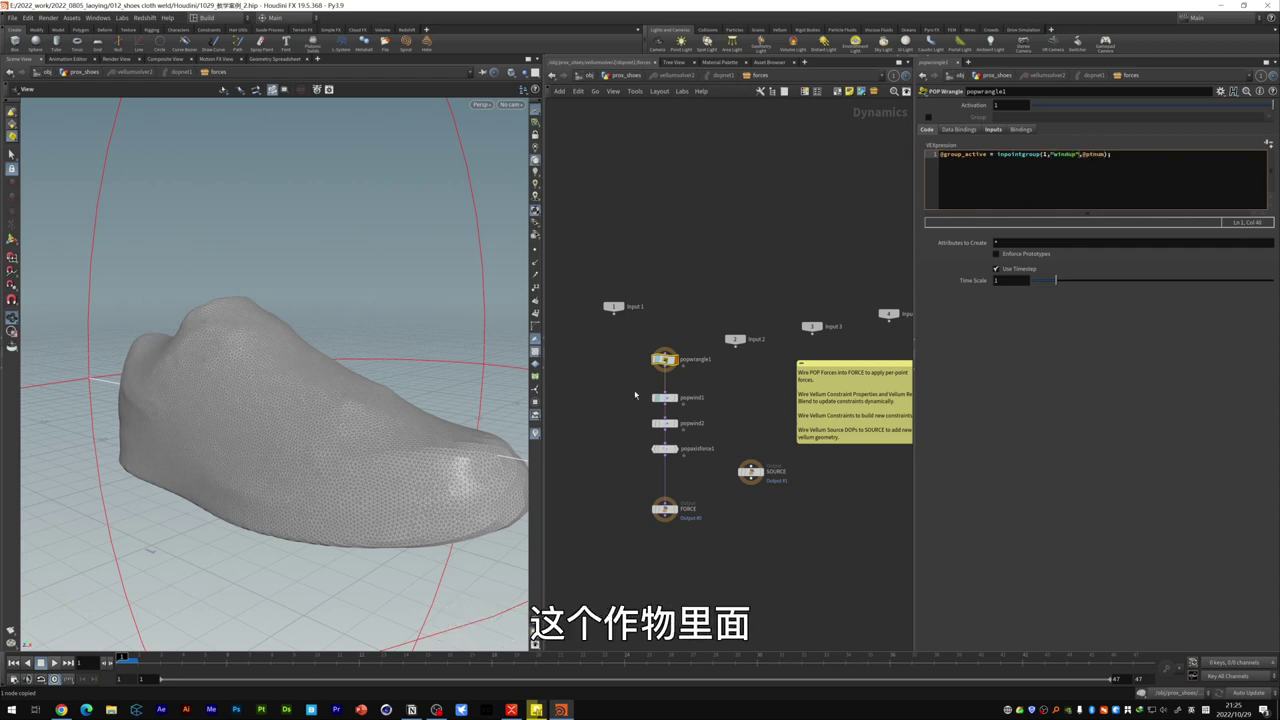
pyautogui.click(664, 397)
pyautogui.moveTo(429, 434)
pyautogui.mouseDown()
pyautogui.moveTo(365, 423)
pyautogui.moveTo(300, 450)
pyautogui.mouseUp()
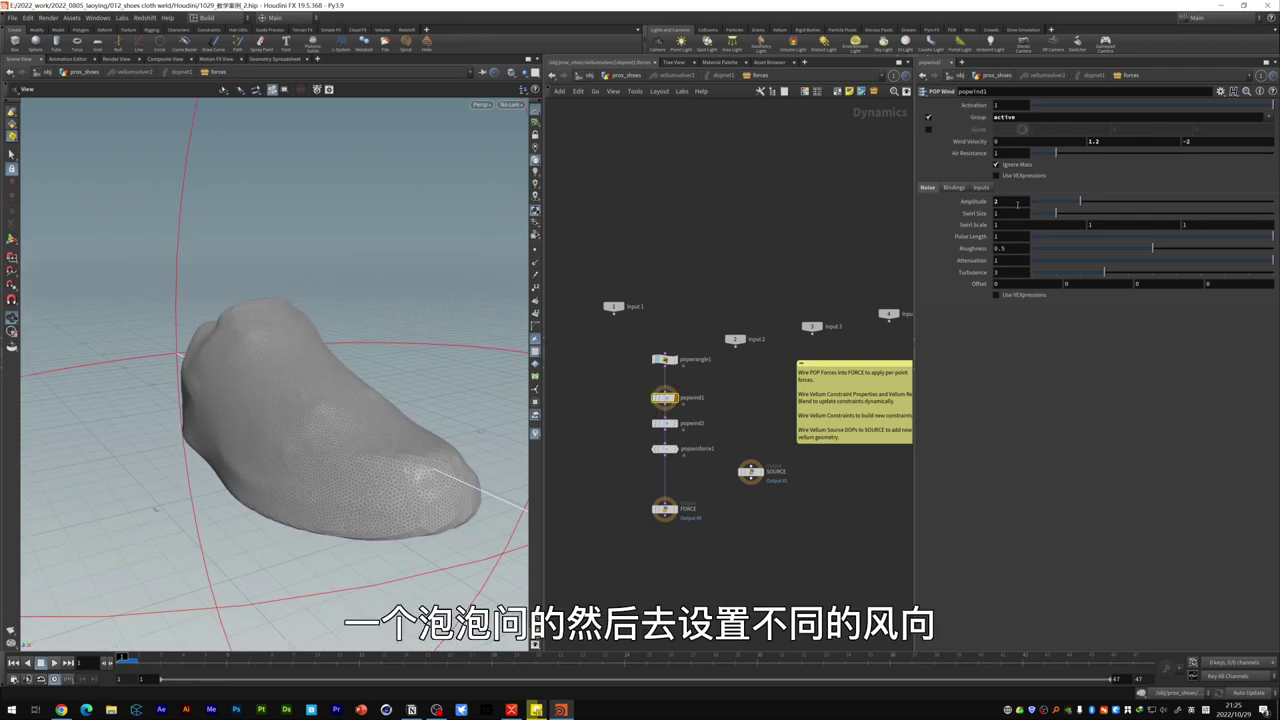
# Step: Restrict popwind2 to points outside the active group by setting its Group to !active
pyautogui.moveTo(297, 380); pyautogui.dragTo(306, 371)
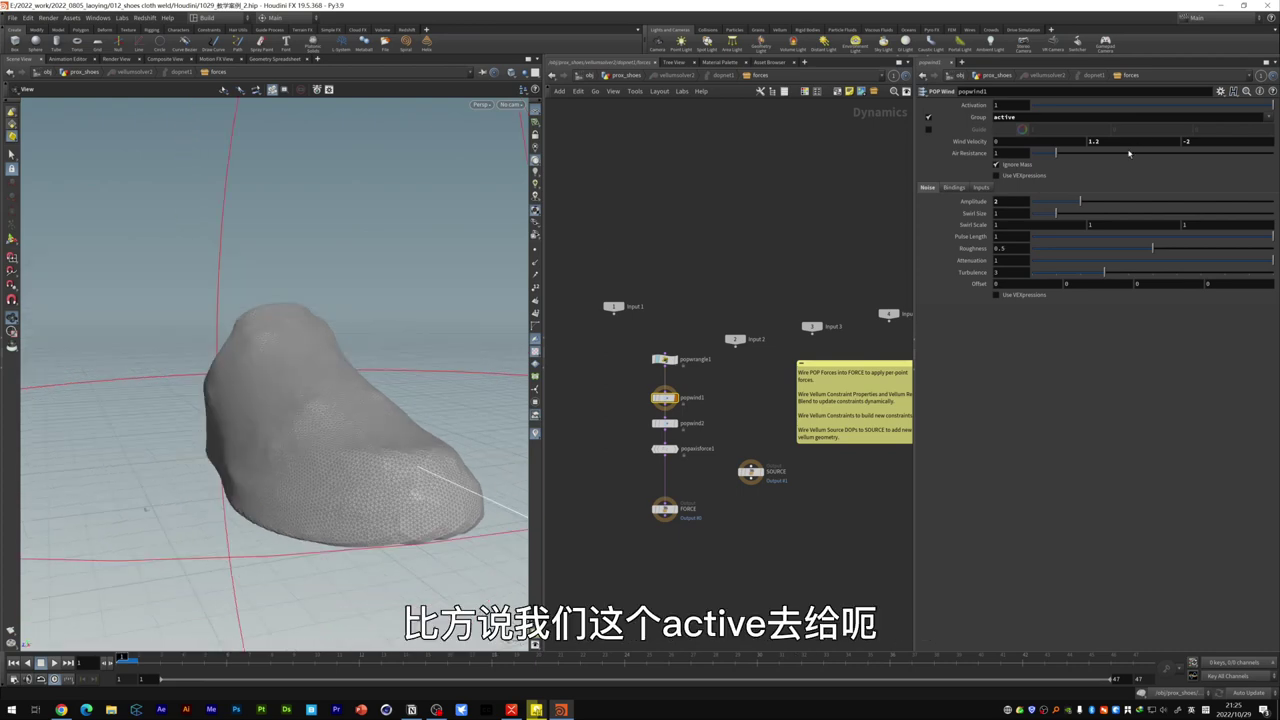
pyautogui.moveTo(374, 377)
pyautogui.mouseDown()
pyautogui.moveTo(306, 426)
pyautogui.moveTo(306, 414)
pyautogui.mouseUp()
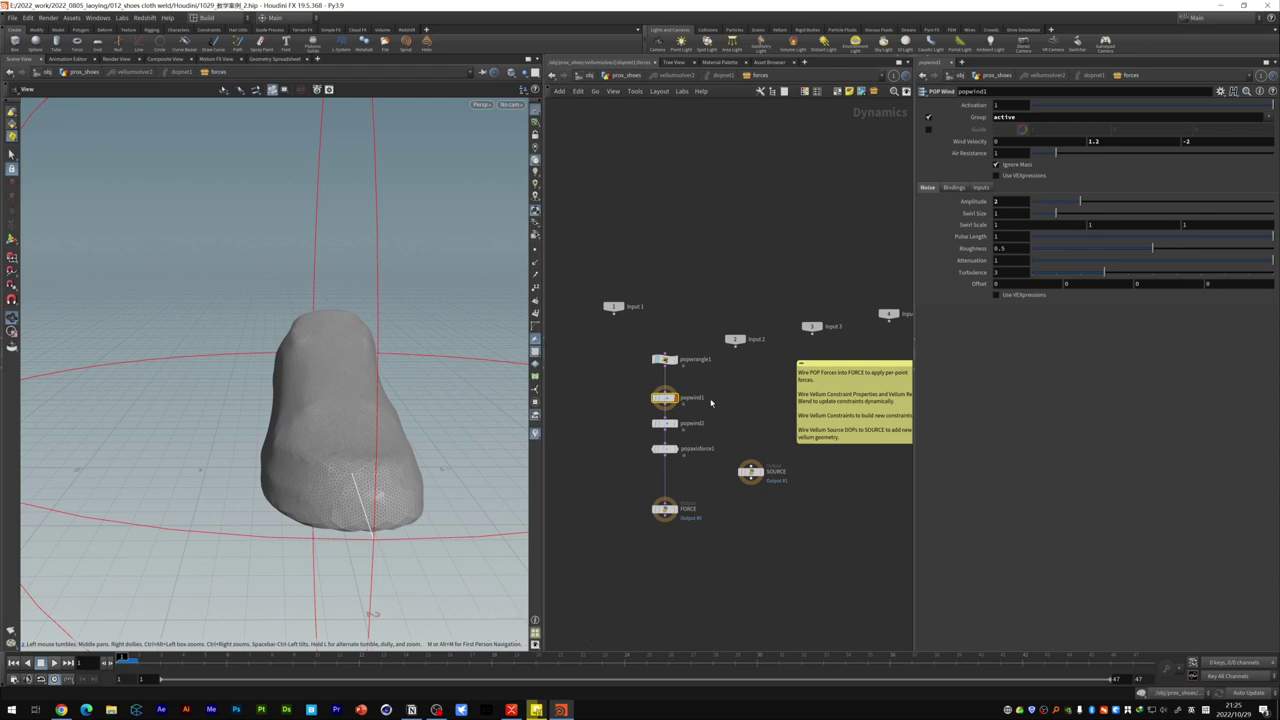
pyautogui.click(680, 426)
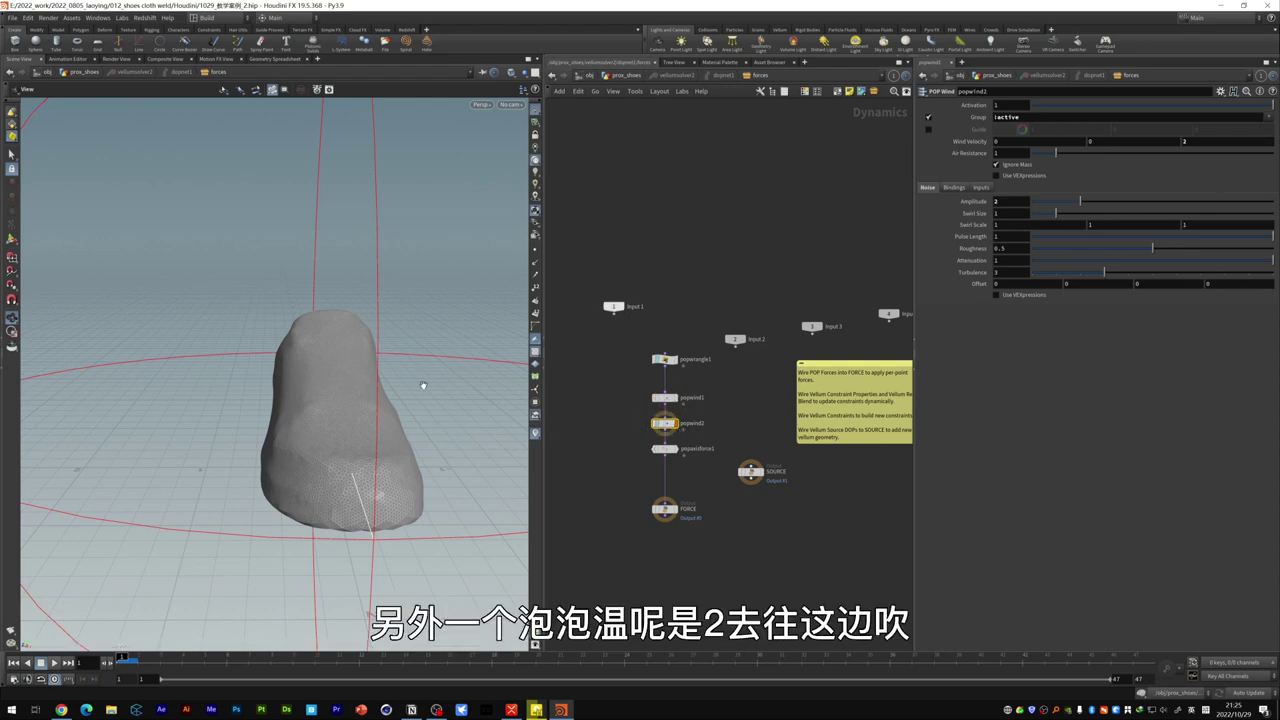
pyautogui.moveTo(294, 423); pyautogui.dragTo(285, 436)
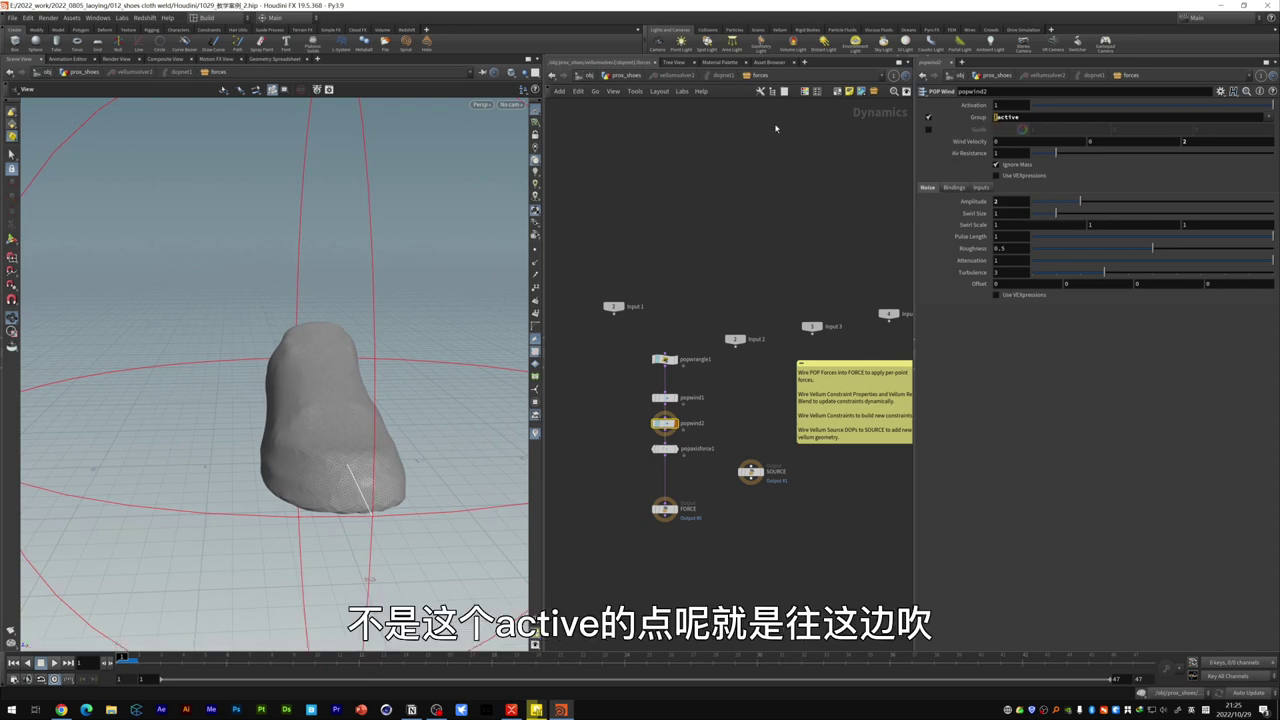
pyautogui.write('!')
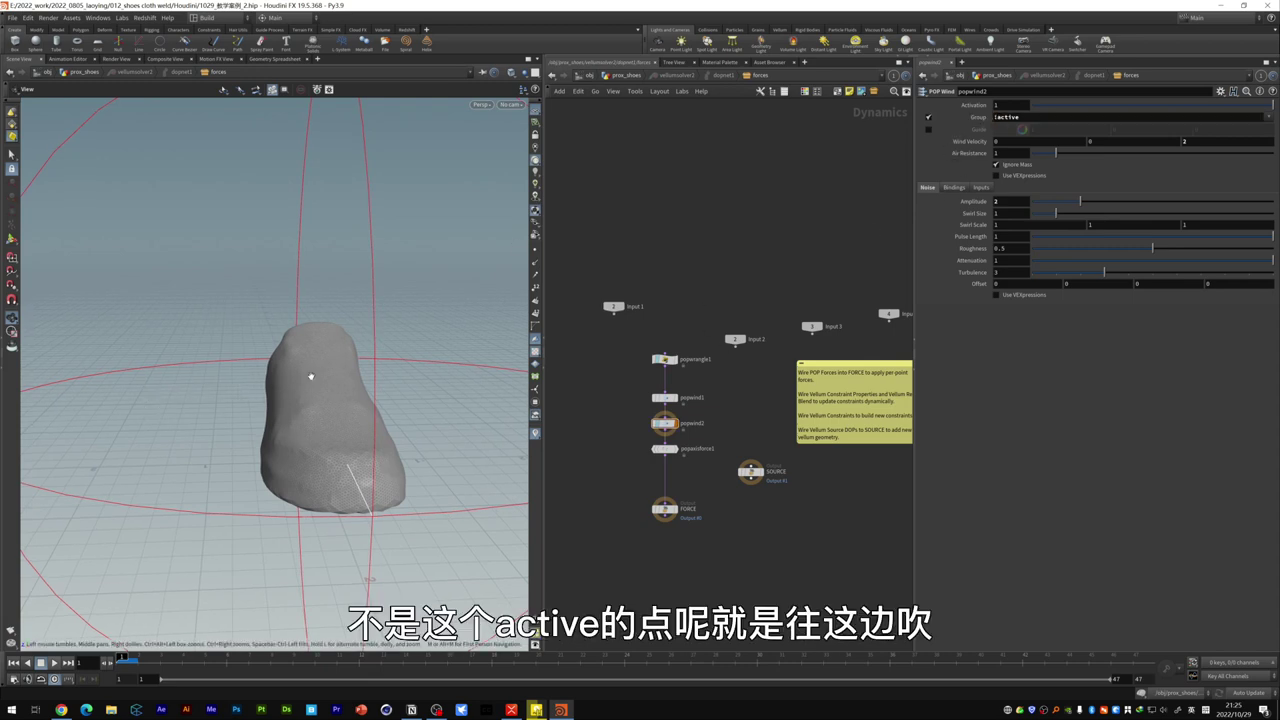
# Step: Bring up popaxisforce1's swirl settings while viewing the shoe from the side
pyautogui.click(662, 449)
pyautogui.keyDown('alt'); pyautogui.moveTo(430, 430); pyautogui.dragTo(306, 449); pyautogui.keyUp('alt')
pyautogui.moveTo(254, 418); pyautogui.dragTo(261, 430, button='middle')
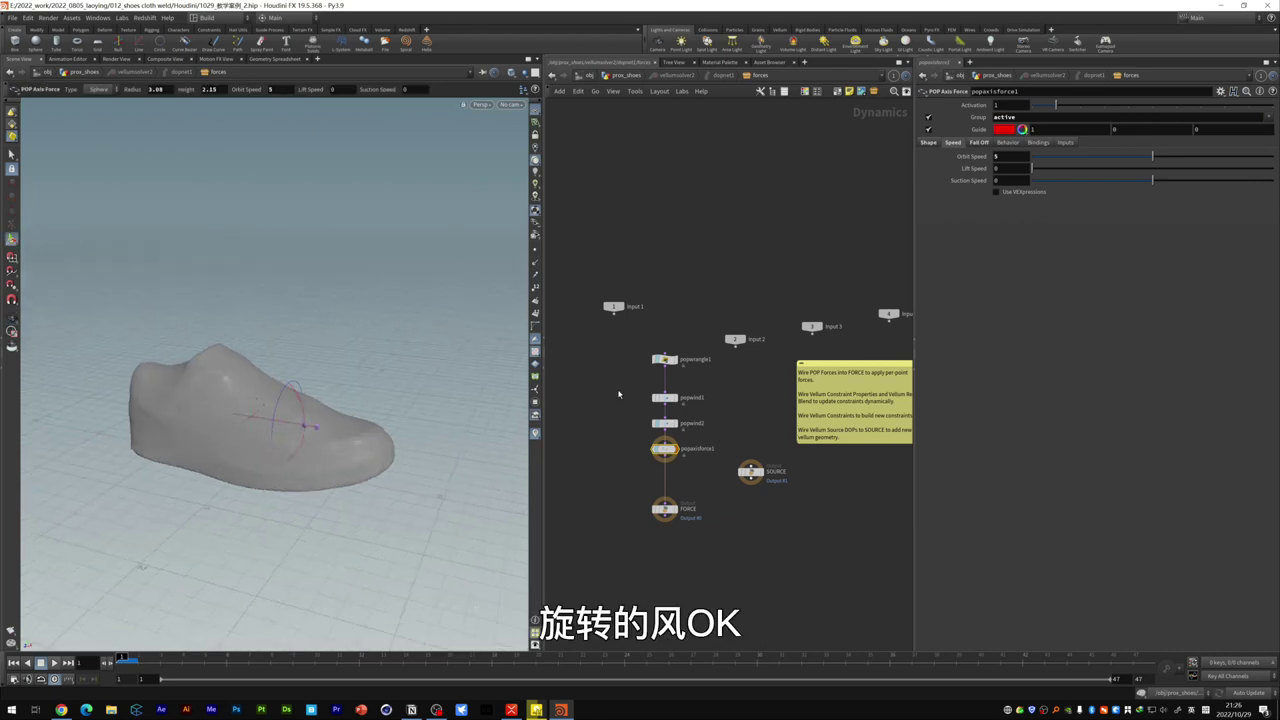
# Step: Back at the shoe network level, display the result and select filecache2
pyautogui.click(601, 75)
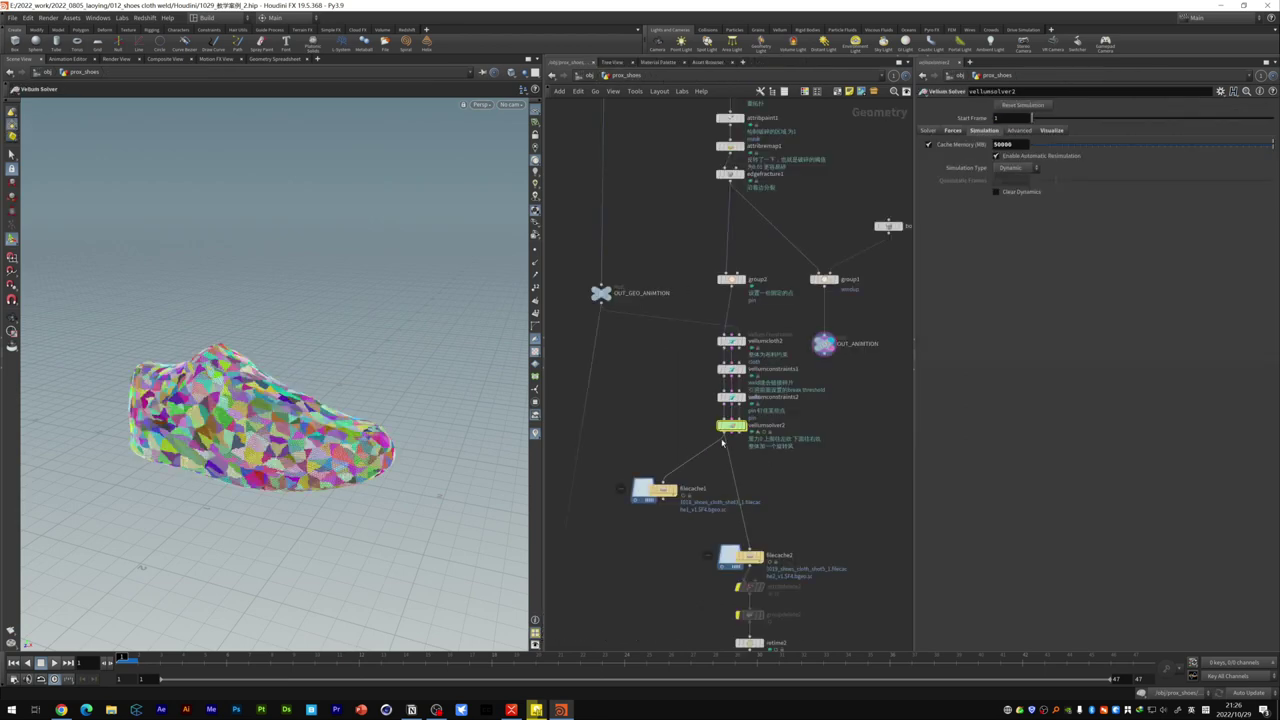
pyautogui.press('r')
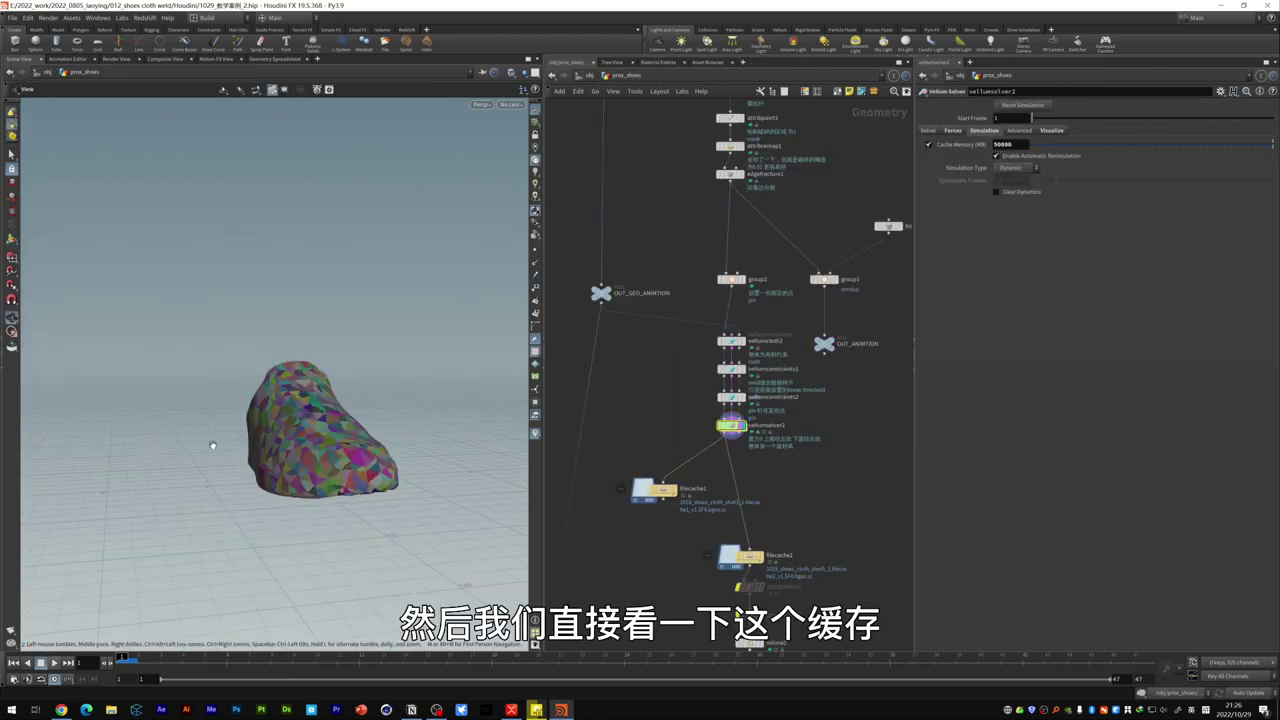
pyautogui.click(733, 521)
pyautogui.moveTo(283, 459); pyautogui.dragTo(330, 462)
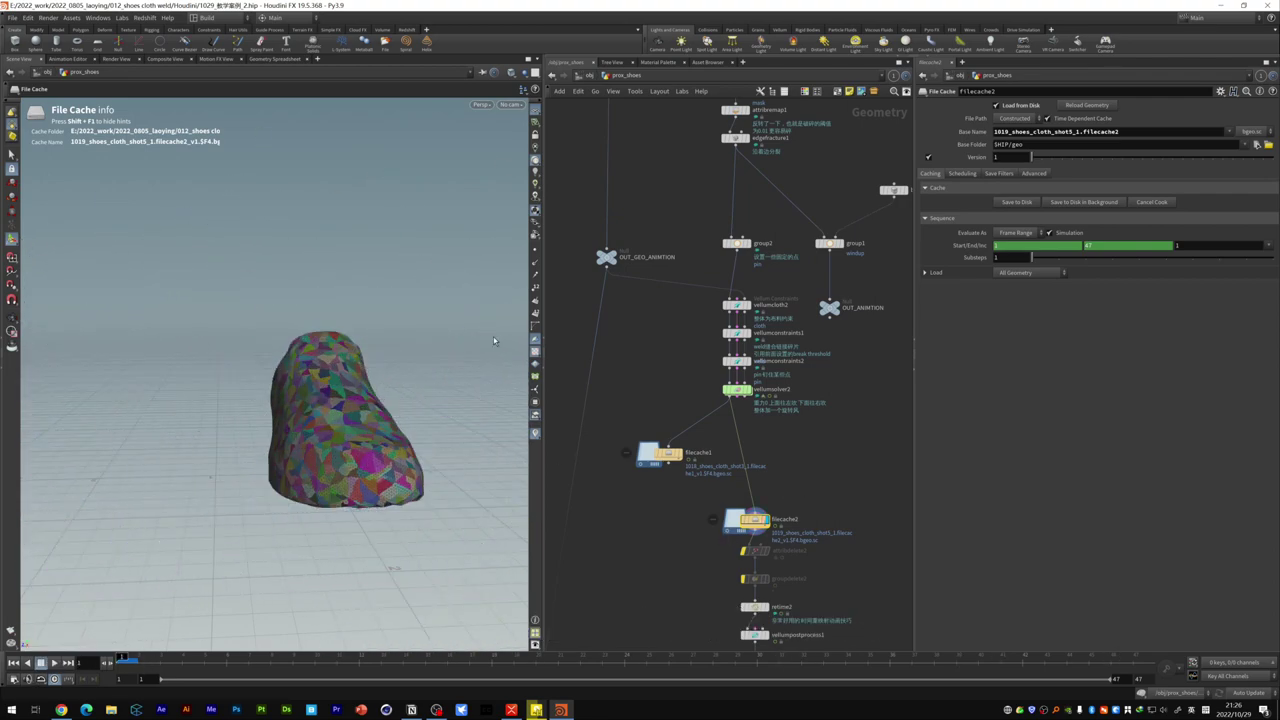
# Step: Play the cached shattering animation and view it through the Shot5_cam camera
pyautogui.click(60, 60)
pyautogui.click(18, 58)
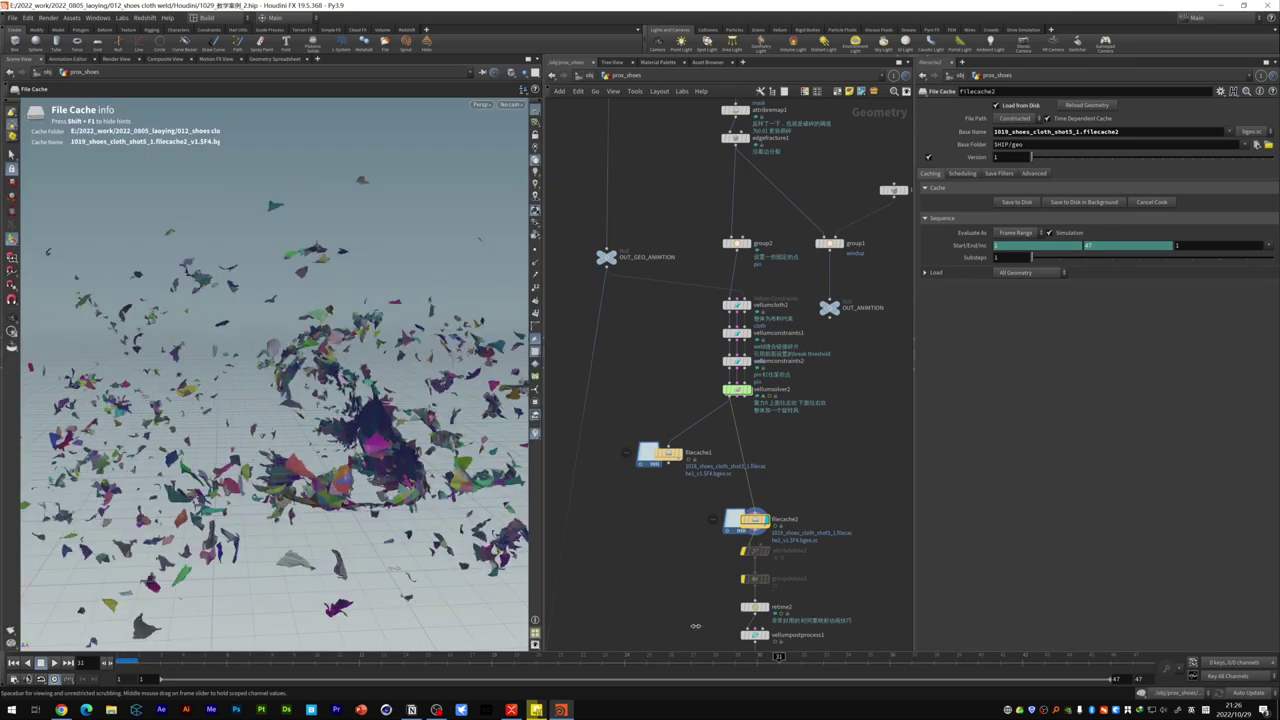
pyautogui.click(518, 104)
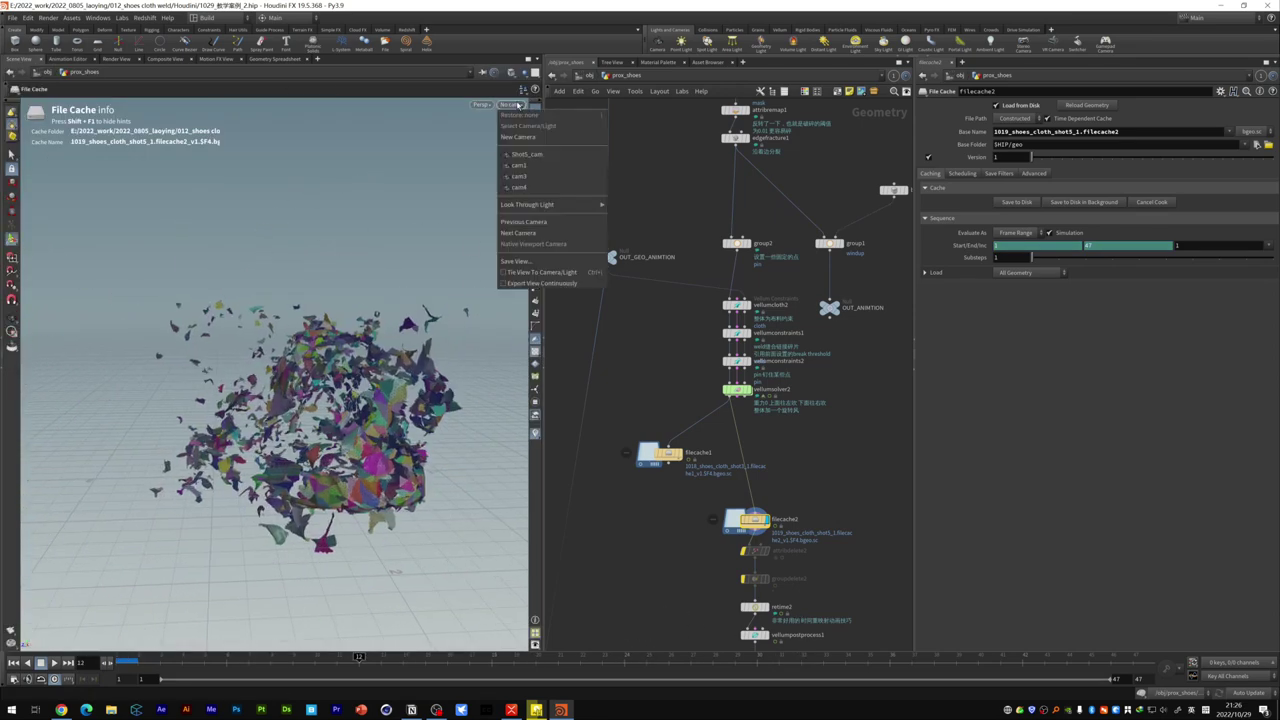
pyautogui.click(537, 155)
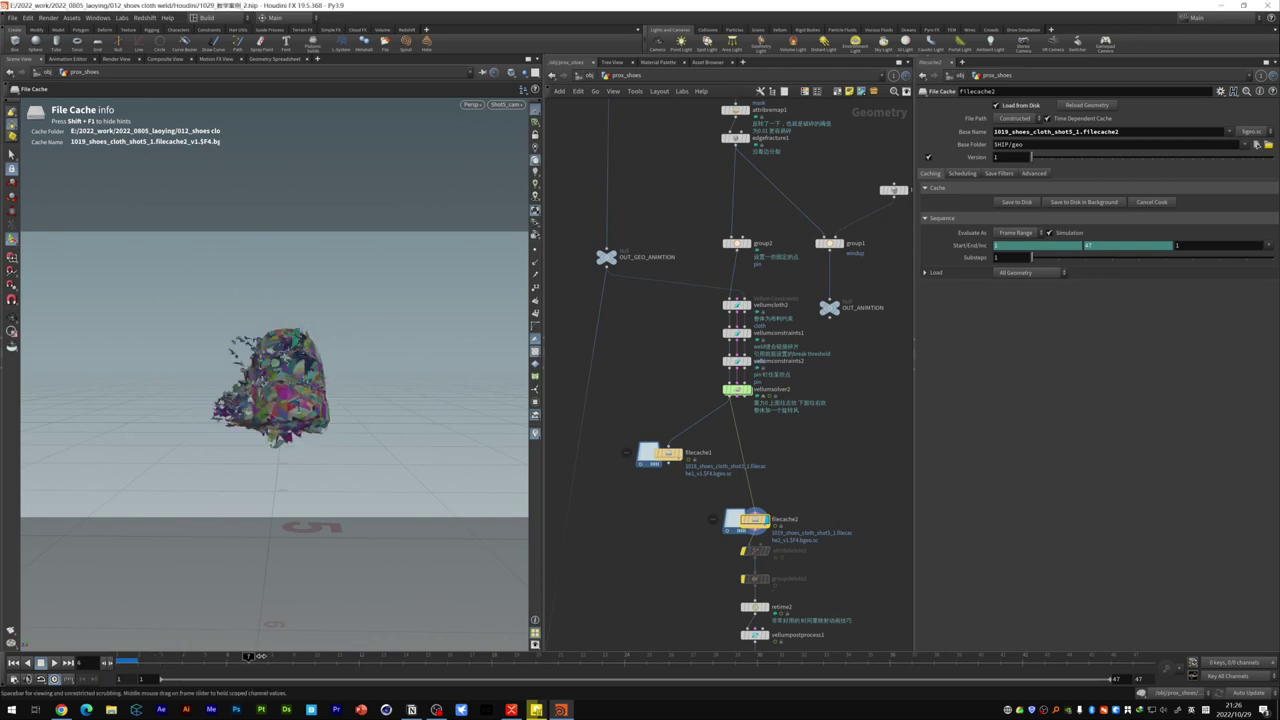
pyautogui.moveTo(300, 400); pyautogui.dragTo(310, 460)
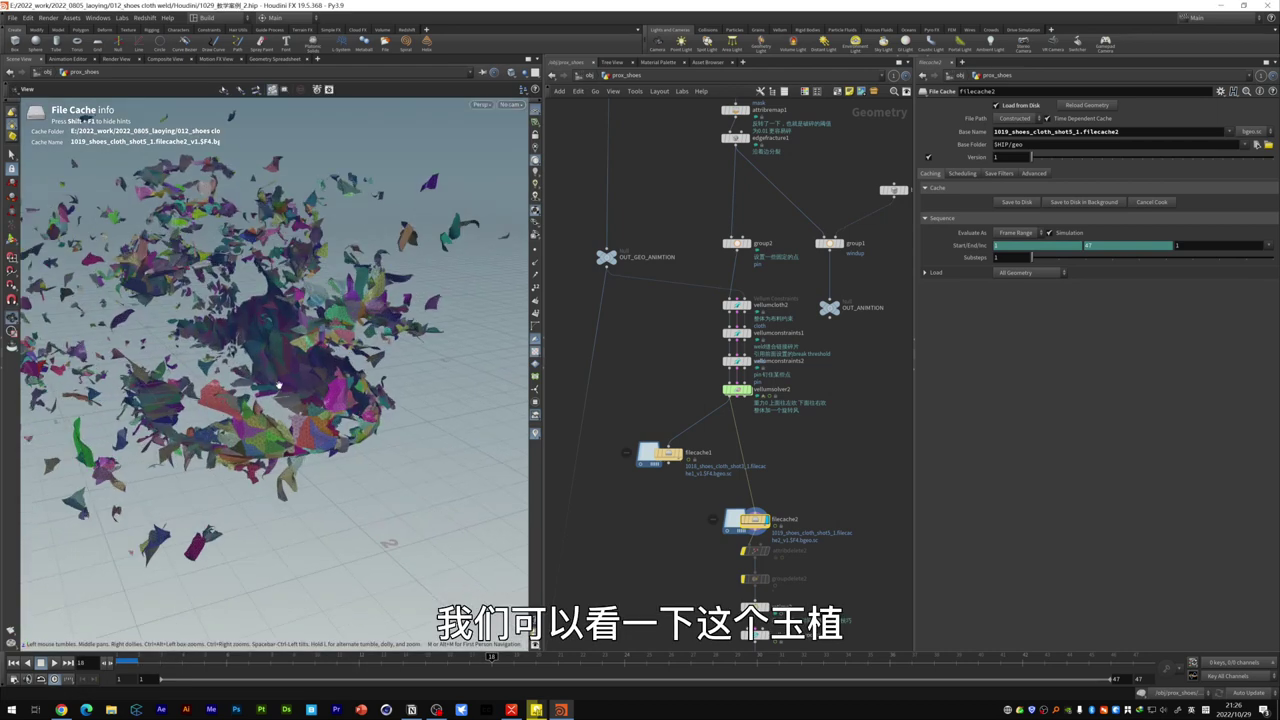
pyautogui.click(535, 408)
# Step: Turn on the mask heat-map visualizer and inspect the cloth at frame 4
pyautogui.click(538, 421)
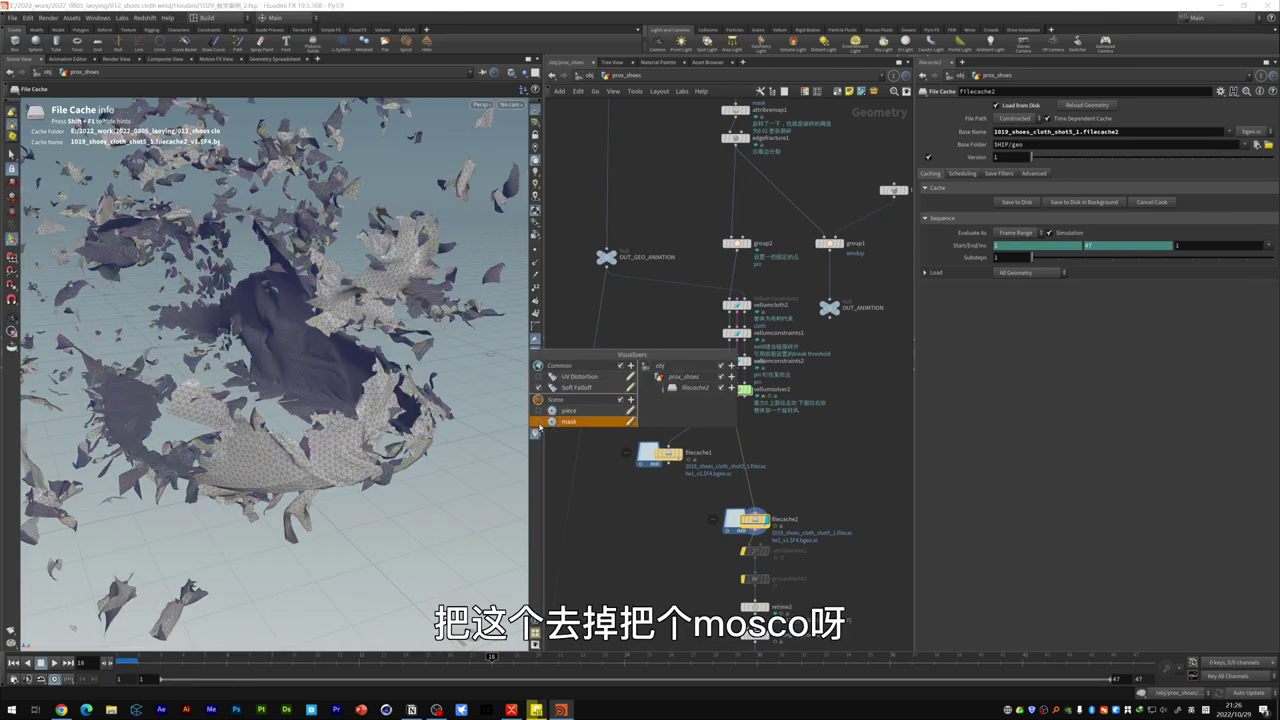
pyautogui.scroll(3, 356, 359)
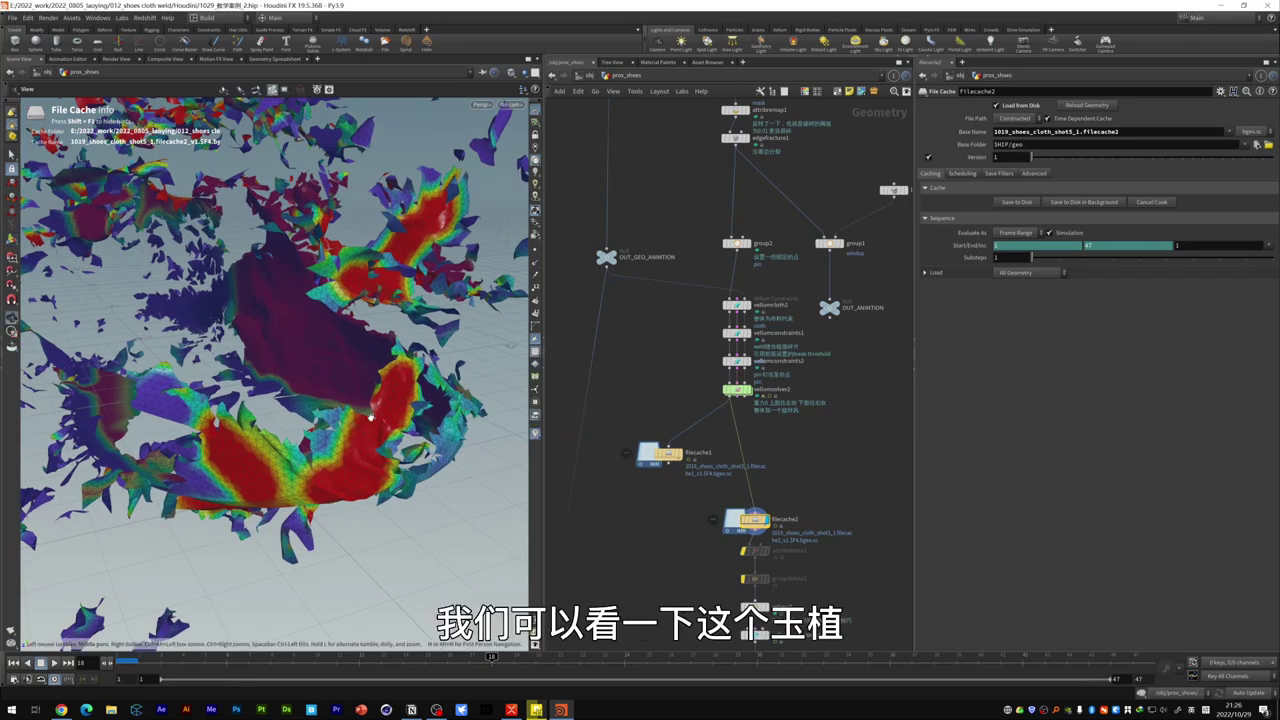
pyautogui.moveTo(370, 415)
pyautogui.mouseDown()
pyautogui.moveTo(359, 319)
pyautogui.moveTo(371, 343)
pyautogui.moveTo(334, 371)
pyautogui.moveTo(251, 630)
pyautogui.mouseUp()
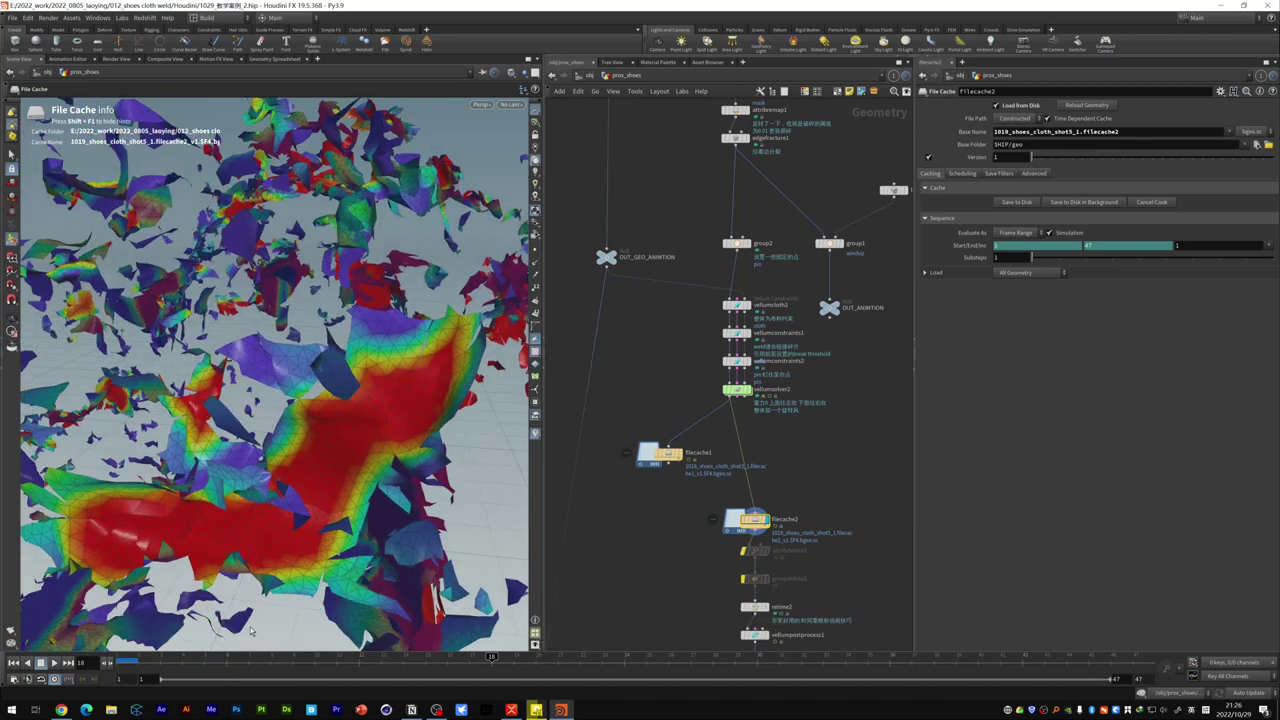
pyautogui.moveTo(140, 662); pyautogui.dragTo(187, 662)
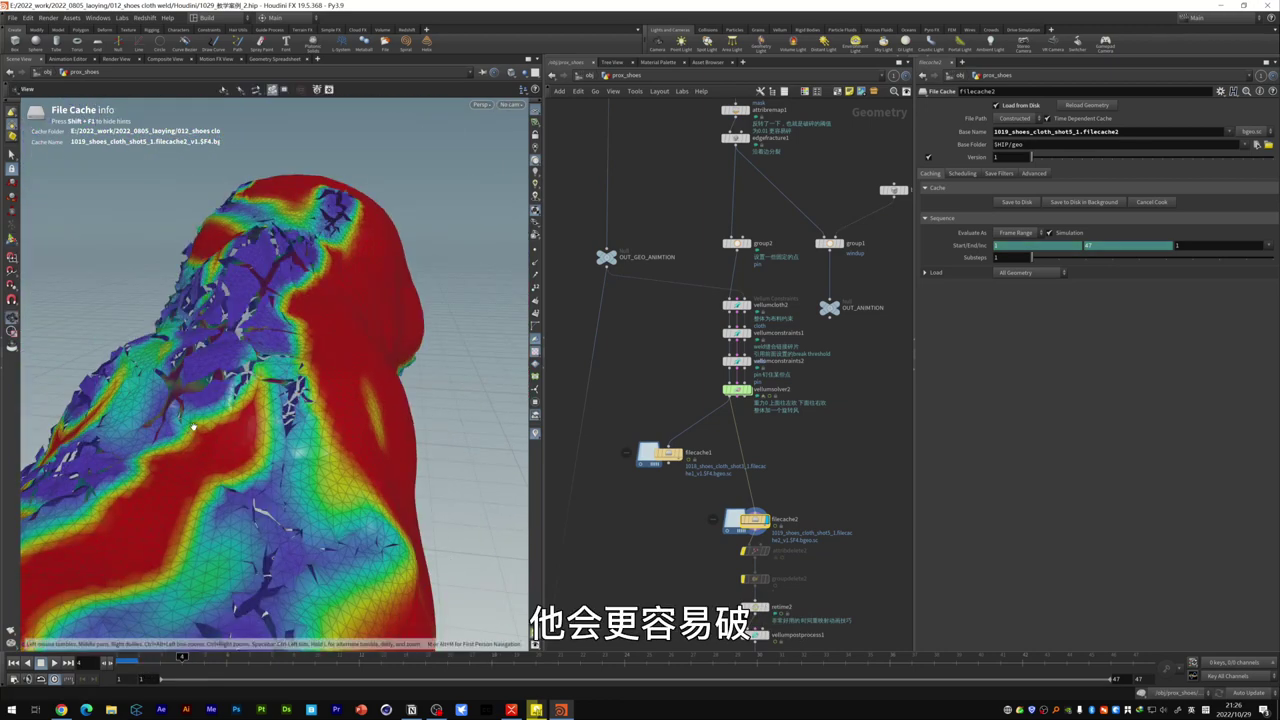
pyautogui.moveTo(194, 428)
pyautogui.mouseDown()
pyautogui.moveTo(385, 363)
pyautogui.moveTo(329, 420)
pyautogui.moveTo(351, 329)
pyautogui.moveTo(314, 337)
pyautogui.mouseUp()
# Step: Scrub between frames 17 and 4, then play on to watch the cloth shatter
pyautogui.moveTo(180, 657)
pyautogui.mouseDown()
pyautogui.moveTo(490, 656)
pyautogui.moveTo(125, 657)
pyautogui.mouseUp()
pyautogui.moveTo(238, 520); pyautogui.dragTo(346, 392)
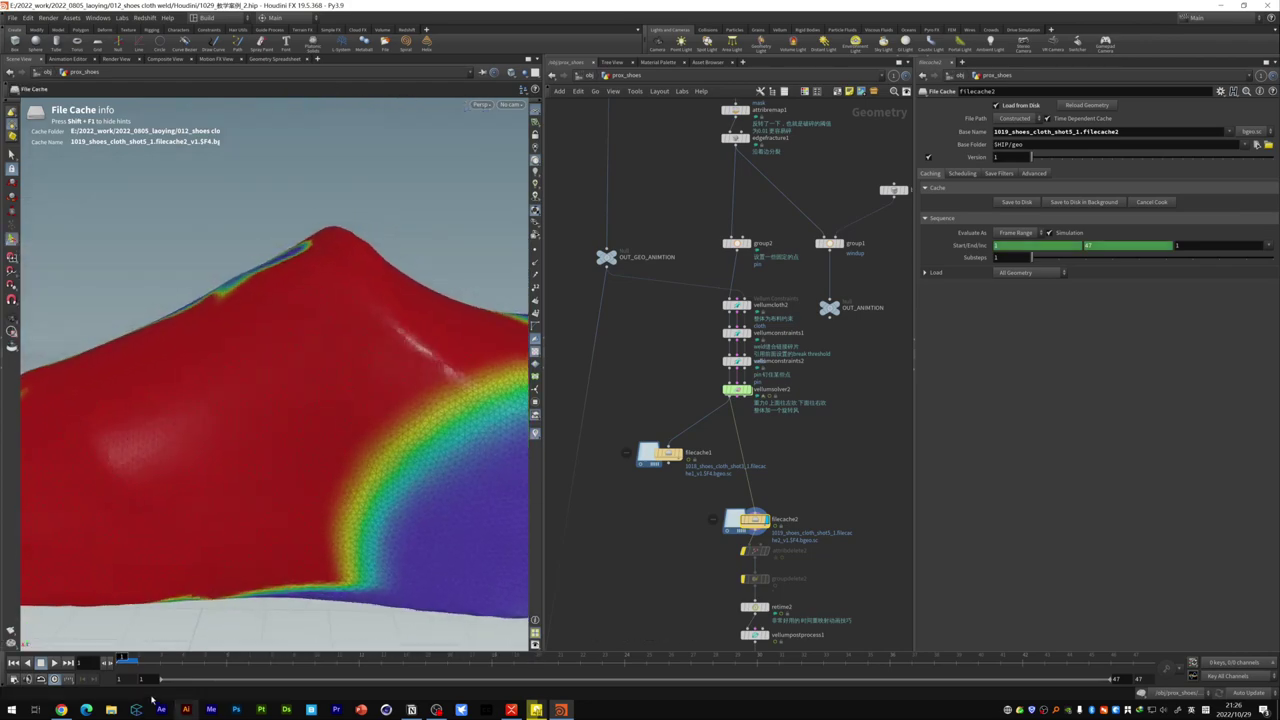
pyautogui.moveTo(130, 657)
pyautogui.mouseDown()
pyautogui.moveTo(400, 657)
pyautogui.moveTo(182, 657)
pyautogui.mouseUp()
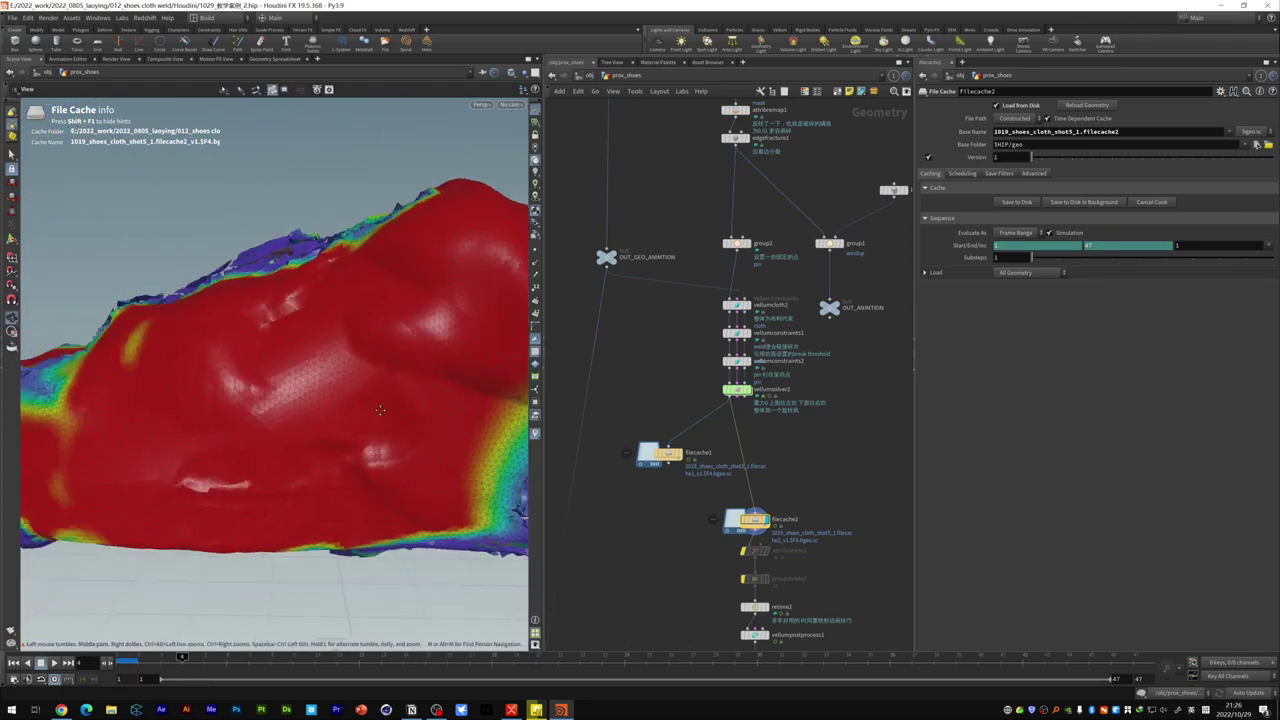
pyautogui.moveTo(380, 410); pyautogui.dragTo(390, 419)
pyautogui.click(55, 662)
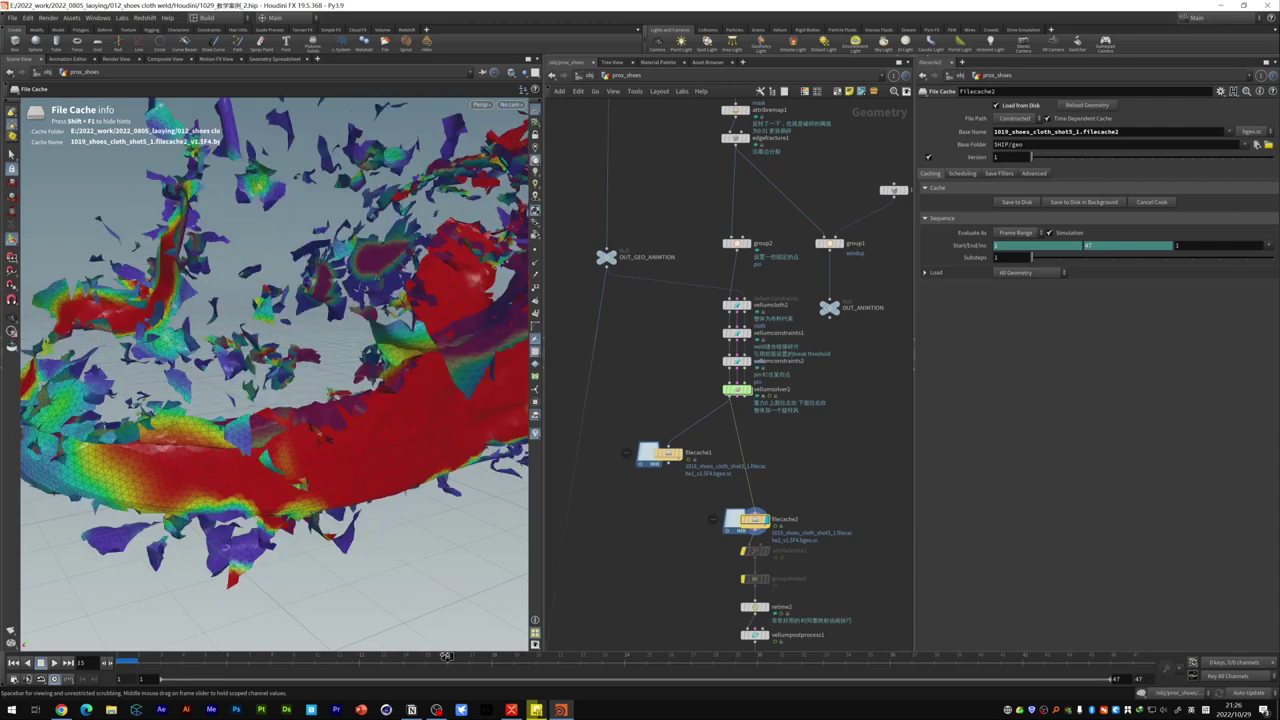
pyautogui.moveTo(249, 385)
pyautogui.mouseDown()
pyautogui.moveTo(469, 376)
pyautogui.moveTo(255, 571)
pyautogui.moveTo(342, 287)
pyautogui.moveTo(288, 421)
pyautogui.moveTo(300, 400)
pyautogui.mouseUp()
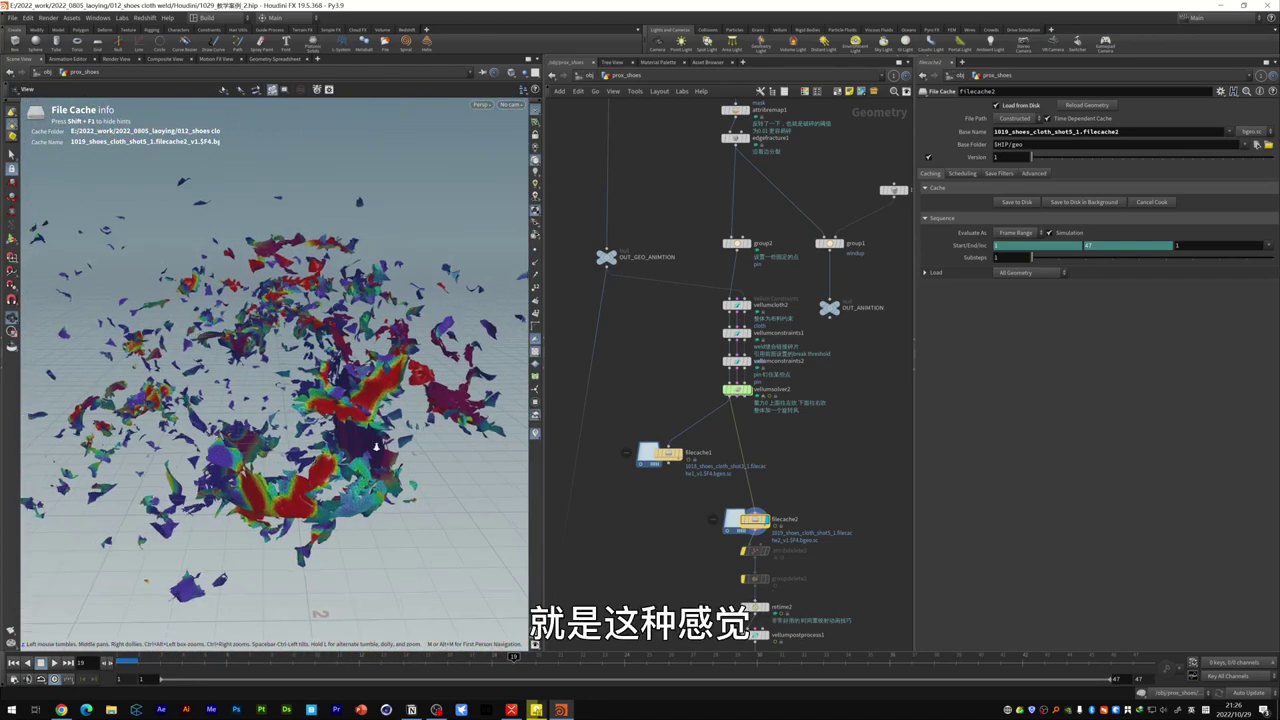
# Step: Frame the cache and retime nodes and show retime2's keyframed Speed settings
pyautogui.moveTo(766, 564); pyautogui.dragTo(756, 458, button='middle')
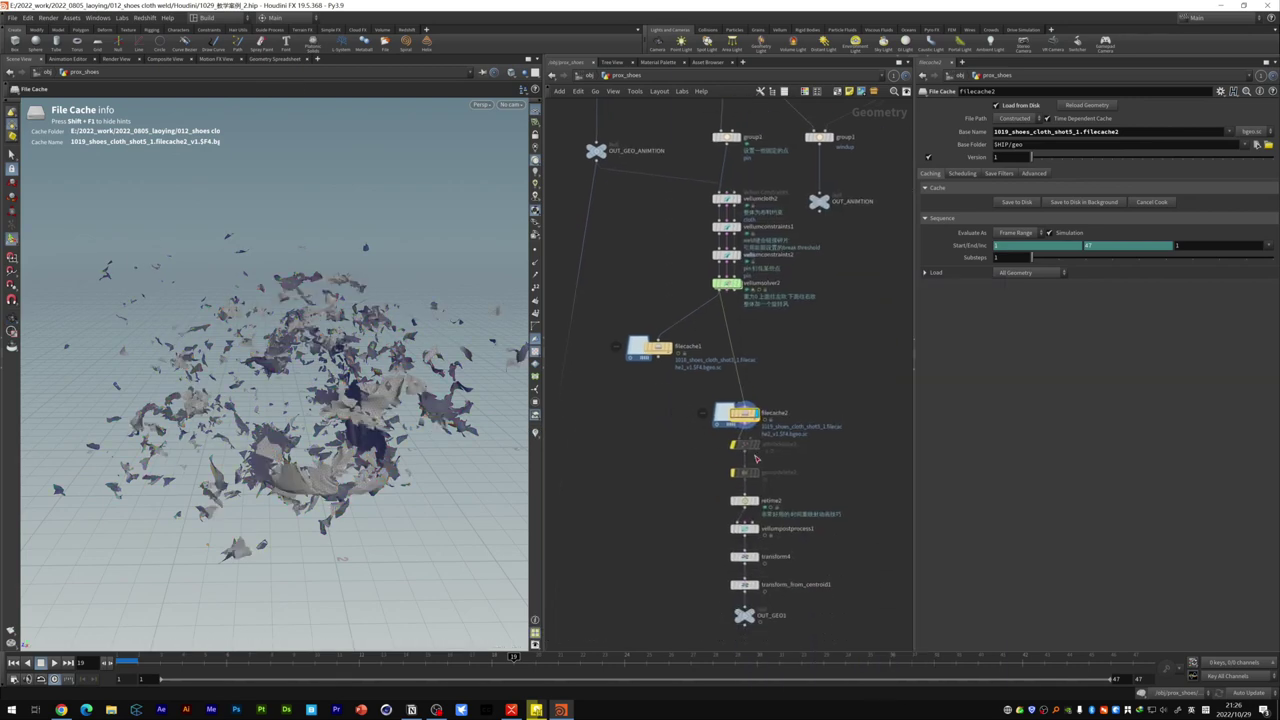
pyautogui.moveTo(670, 452); pyautogui.dragTo(655, 420, button='middle')
pyautogui.scroll(1, 655, 420)
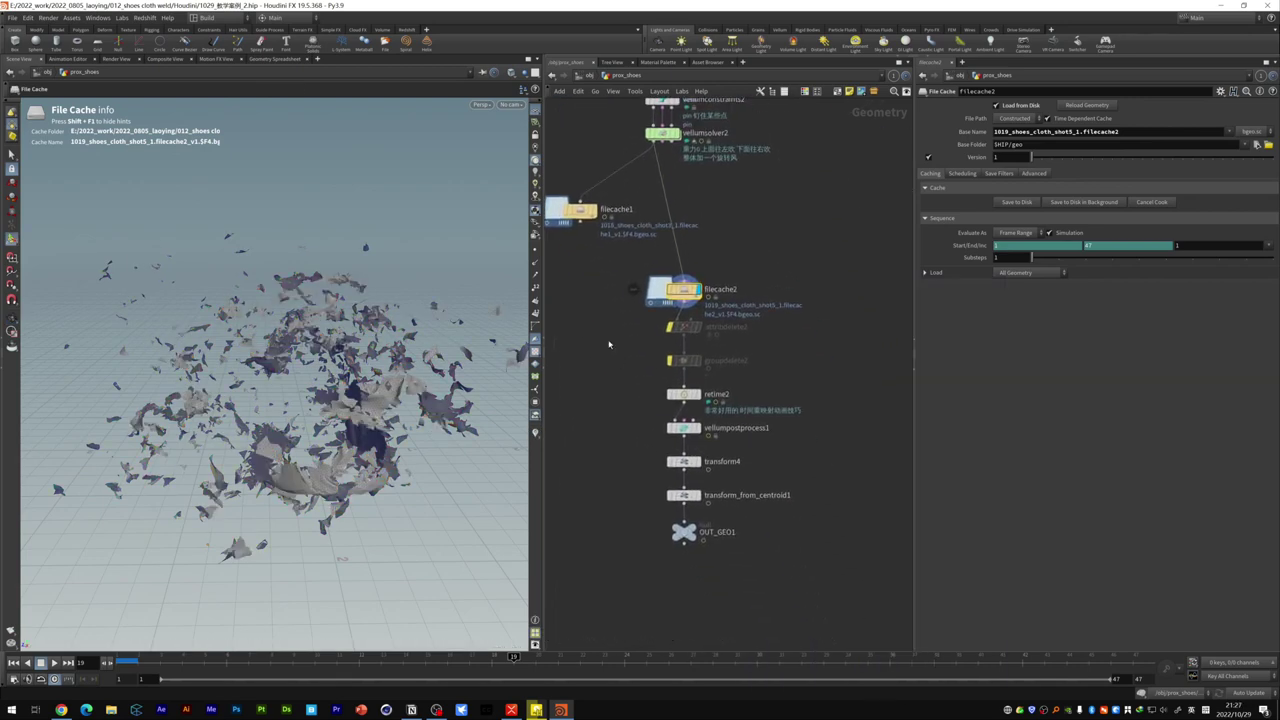
pyautogui.click(686, 394)
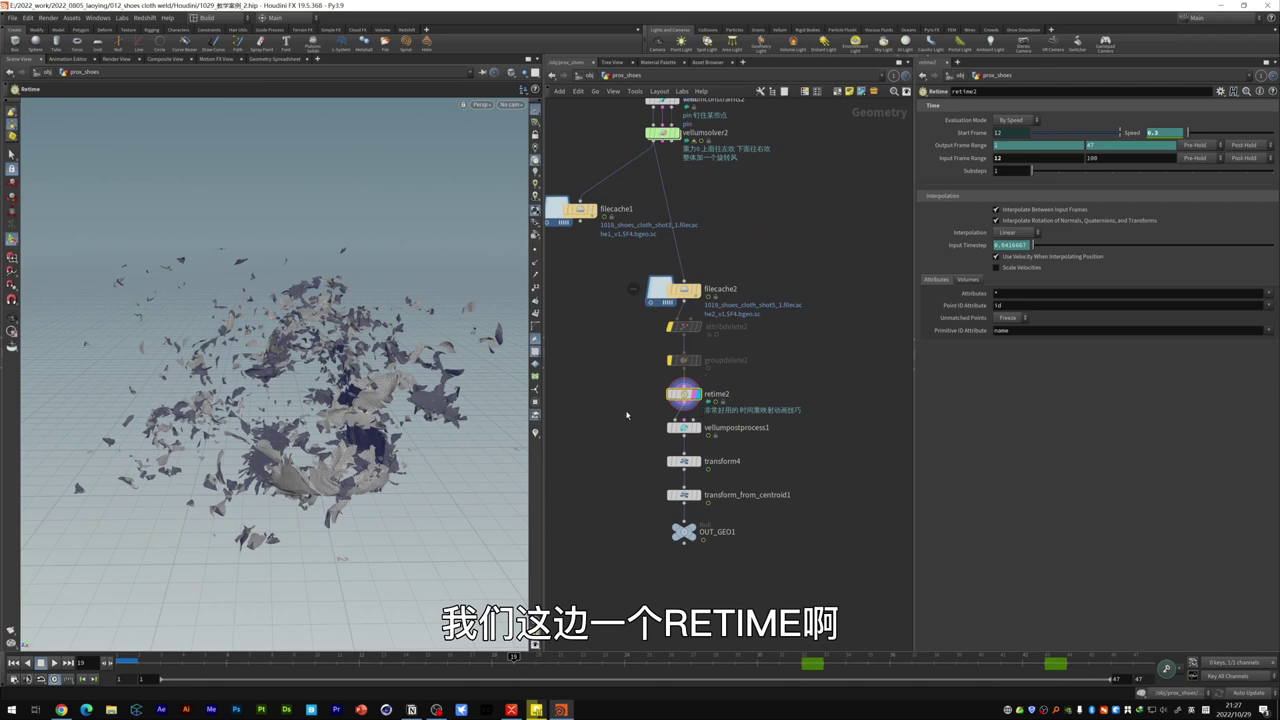
# Step: Replay the retimed shattering from frame 1, then jump to frame 12
pyautogui.click(13, 663)
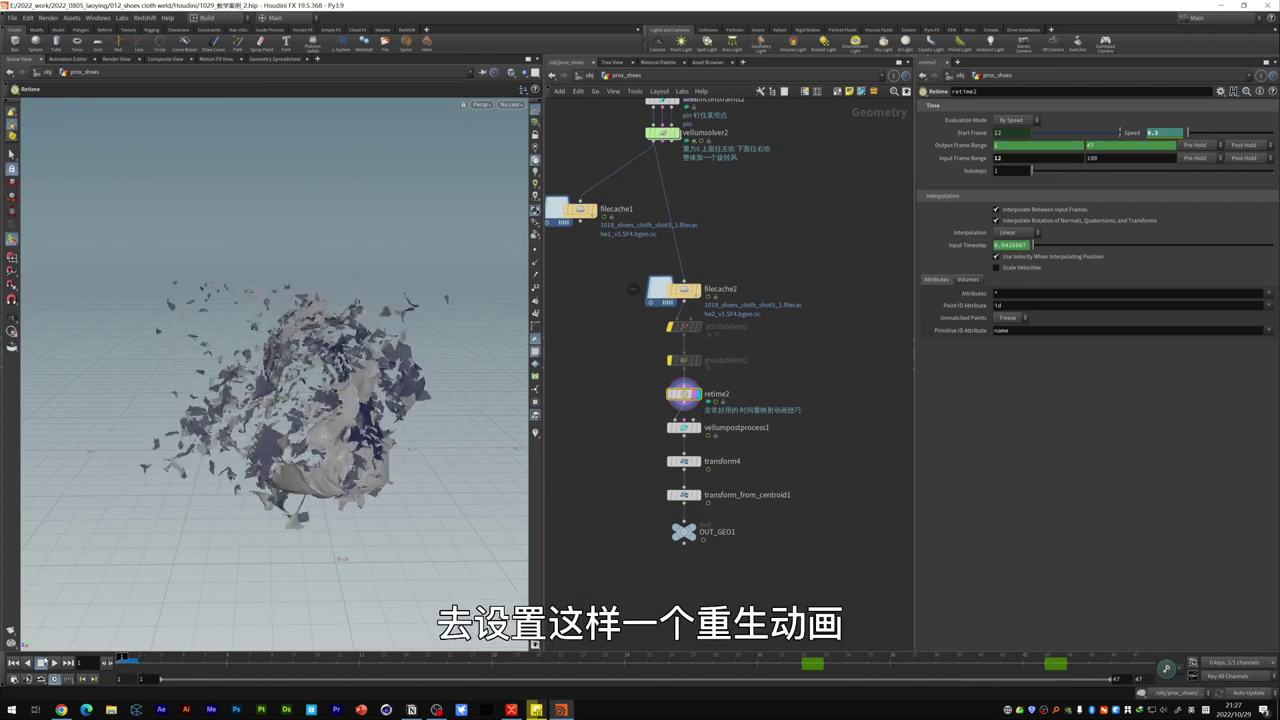
pyautogui.click(53, 663)
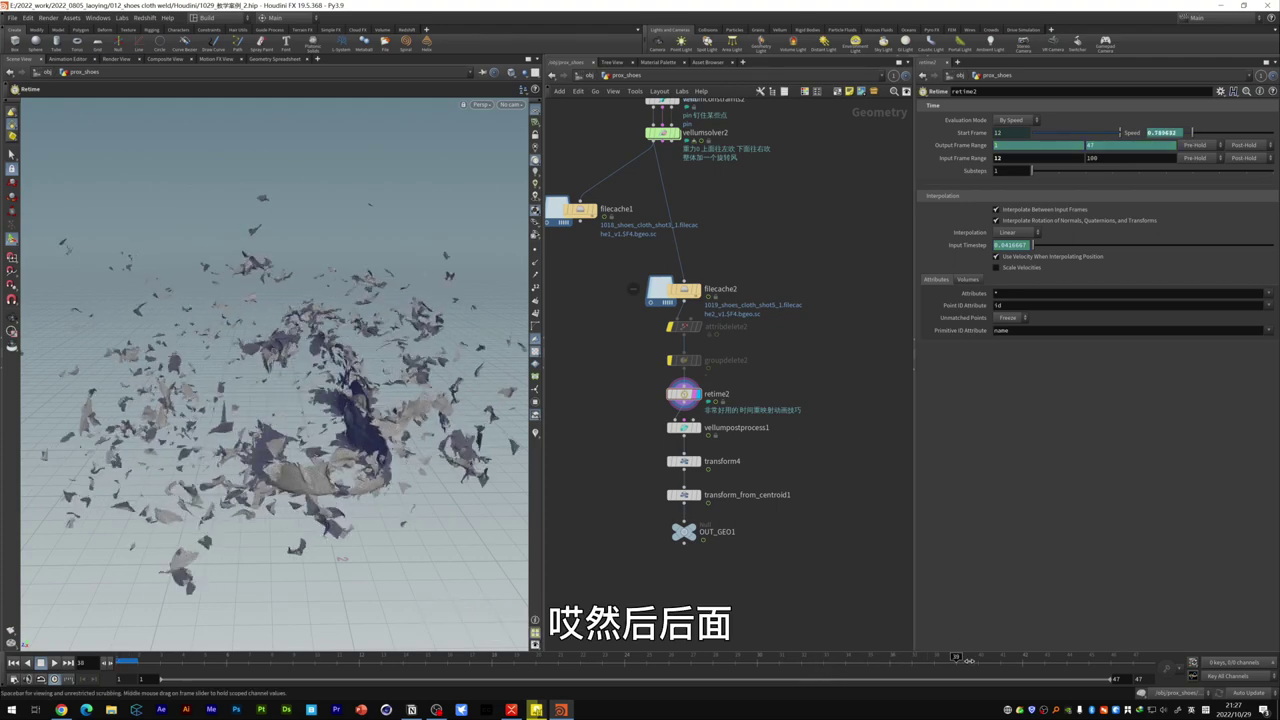
pyautogui.moveTo(985, 657); pyautogui.dragTo(120, 657)
pyautogui.write('0.3')
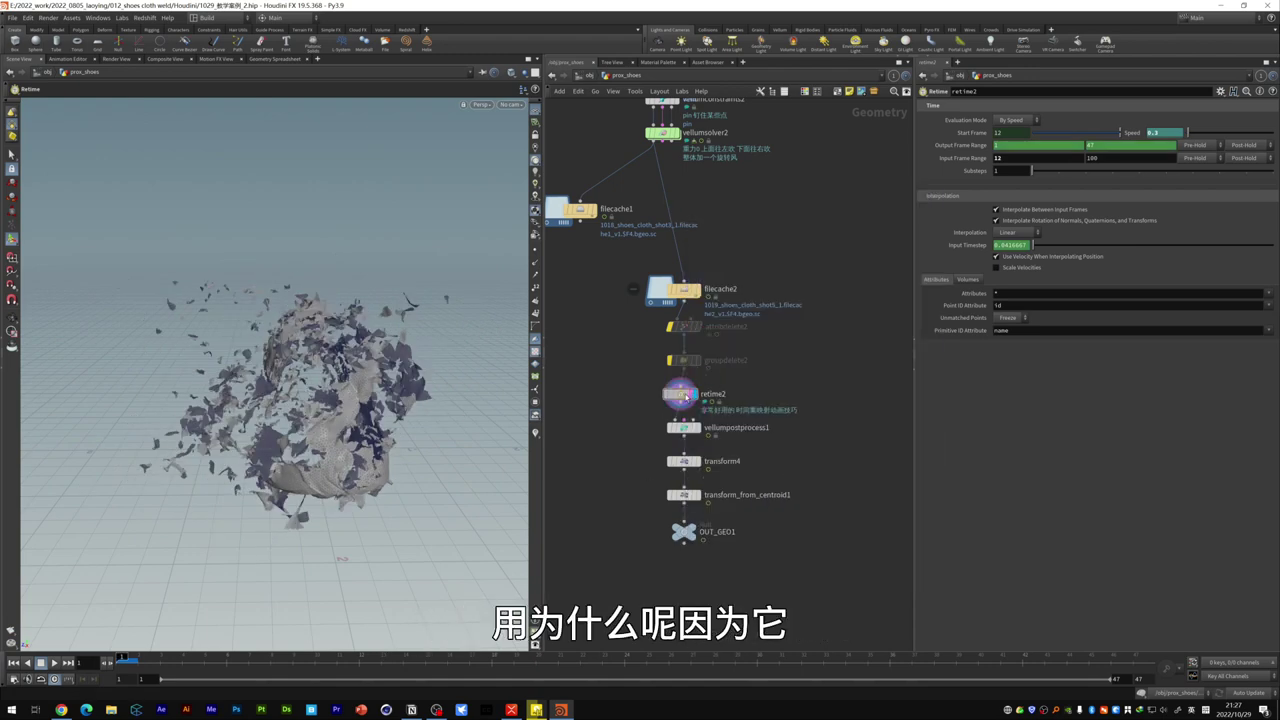
pyautogui.press('Tab')
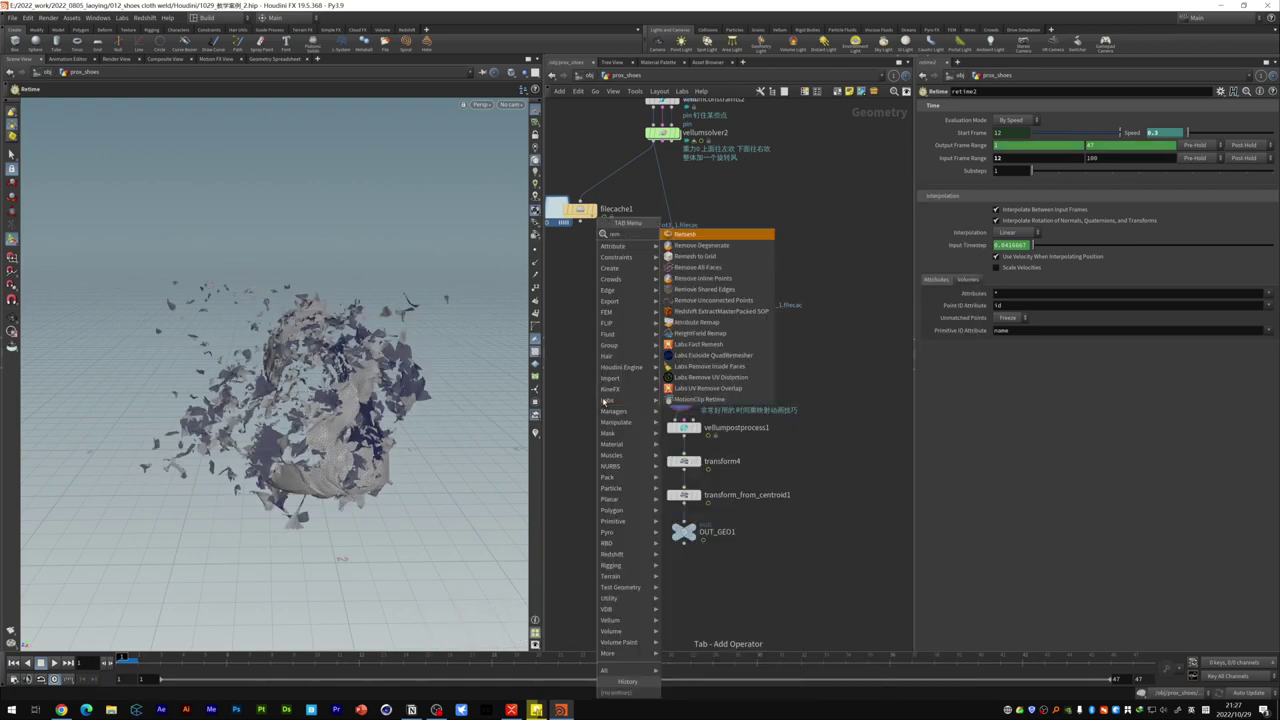
# Step: Add a retime3 node beside retime2, wired from the cache, and display it
pyautogui.write('retime')
pyautogui.press('Return')
pyautogui.click(604, 400)
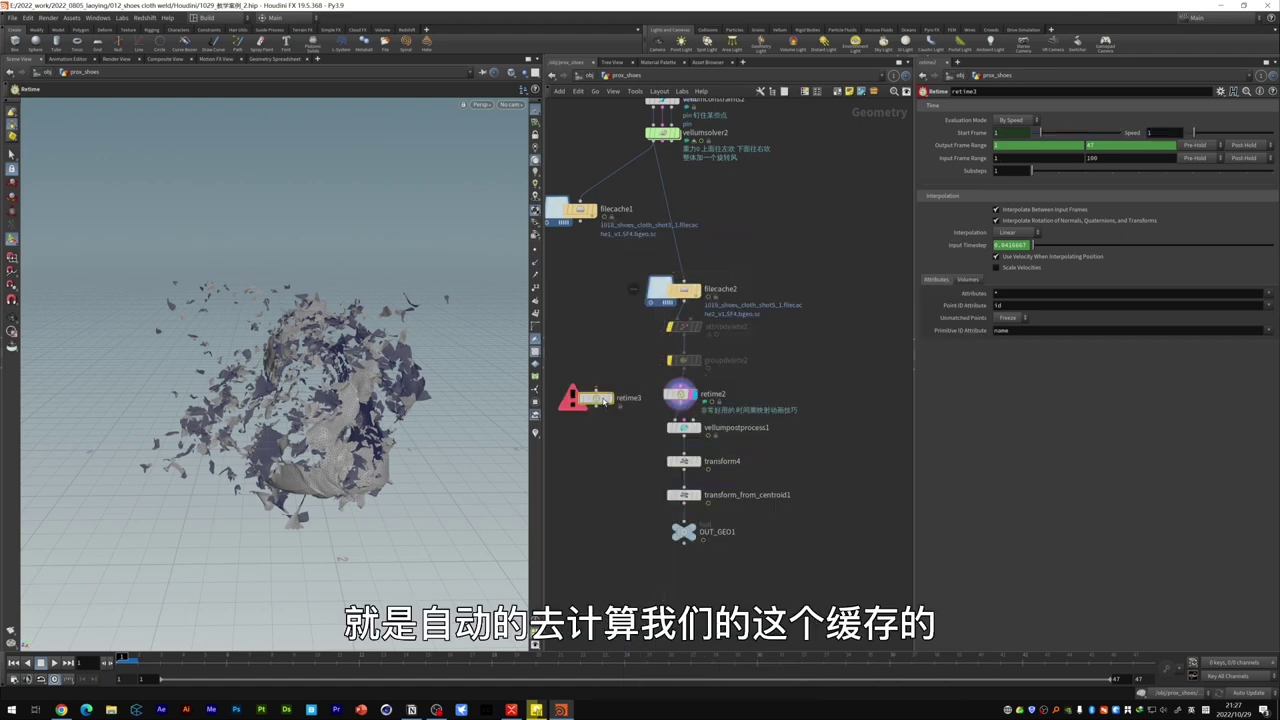
pyautogui.click(596, 388)
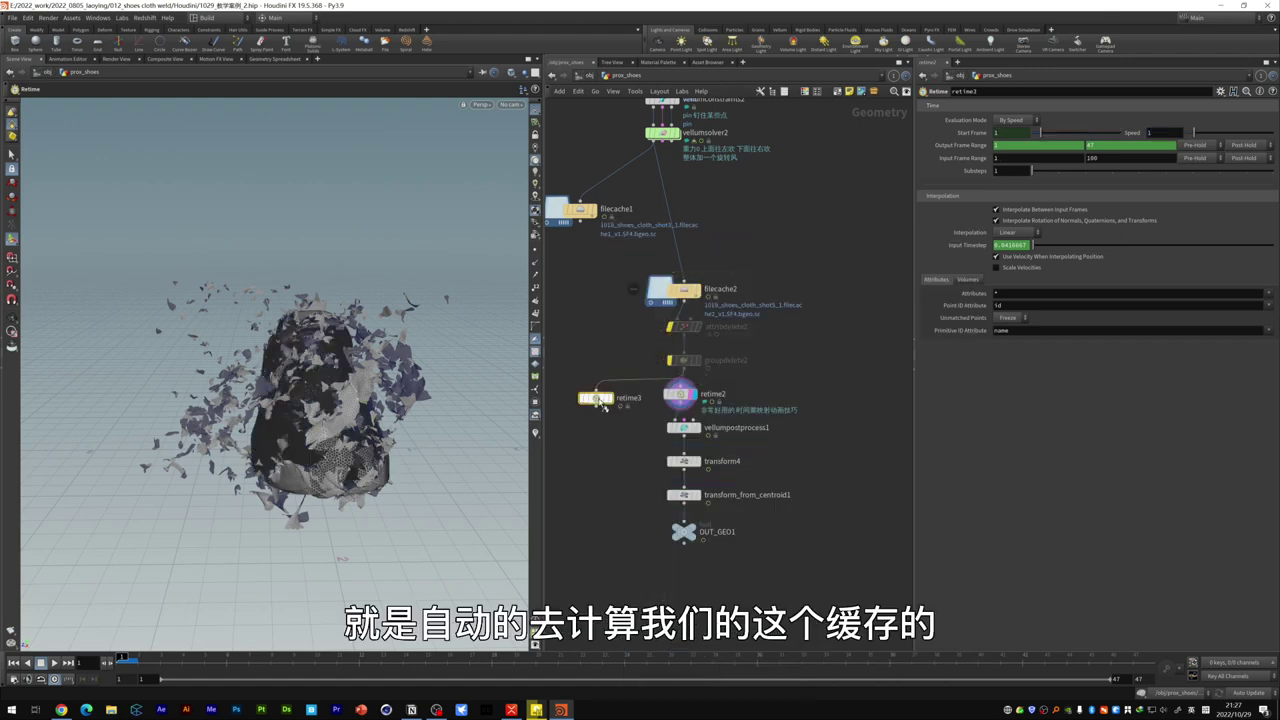
pyautogui.click(610, 399)
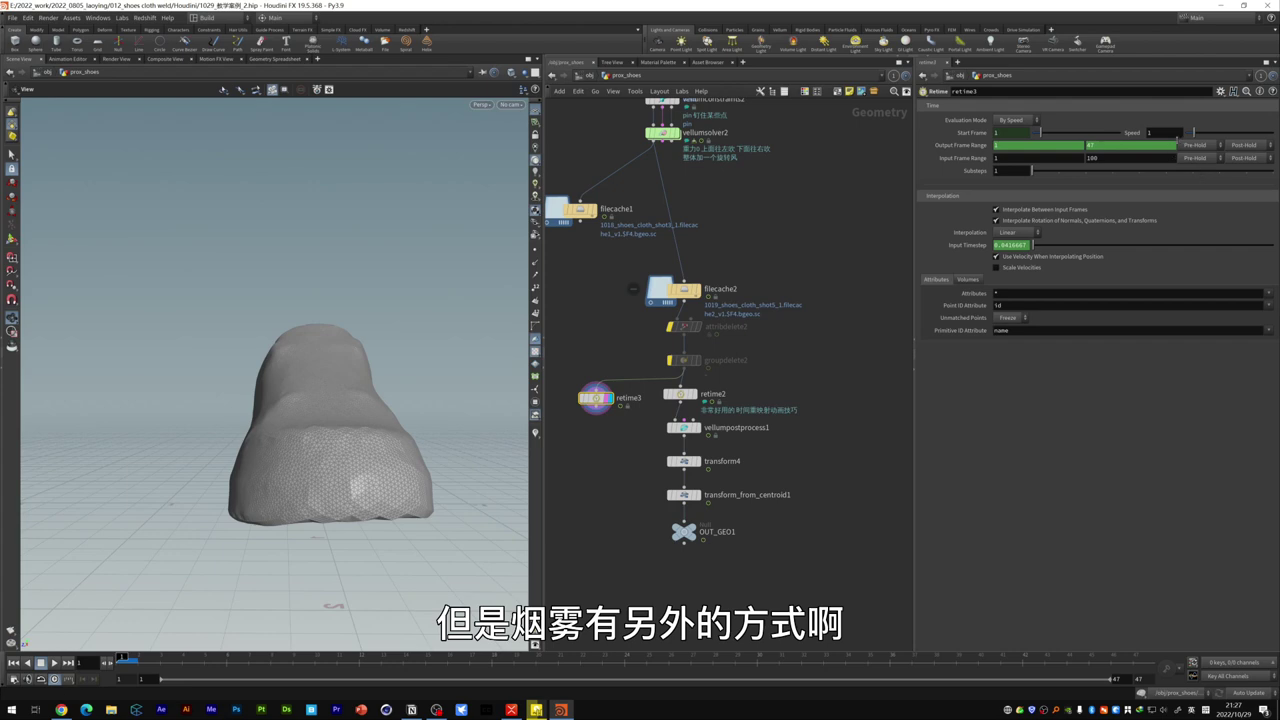
# Step: Set retime3's Speed to 0.1, play the slow motion, then display OUT_GEO1 again
pyautogui.write('0.01')
pyautogui.press('Return')
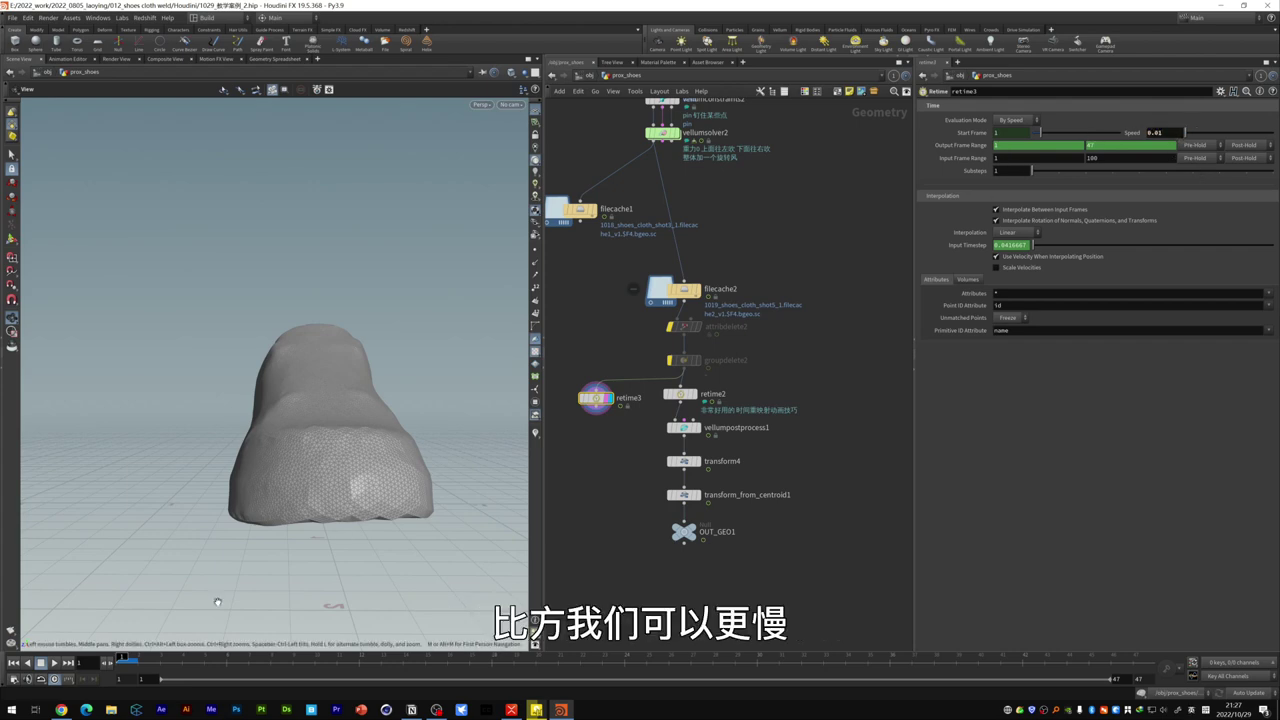
pyautogui.click(54, 663)
pyautogui.click(54, 663)
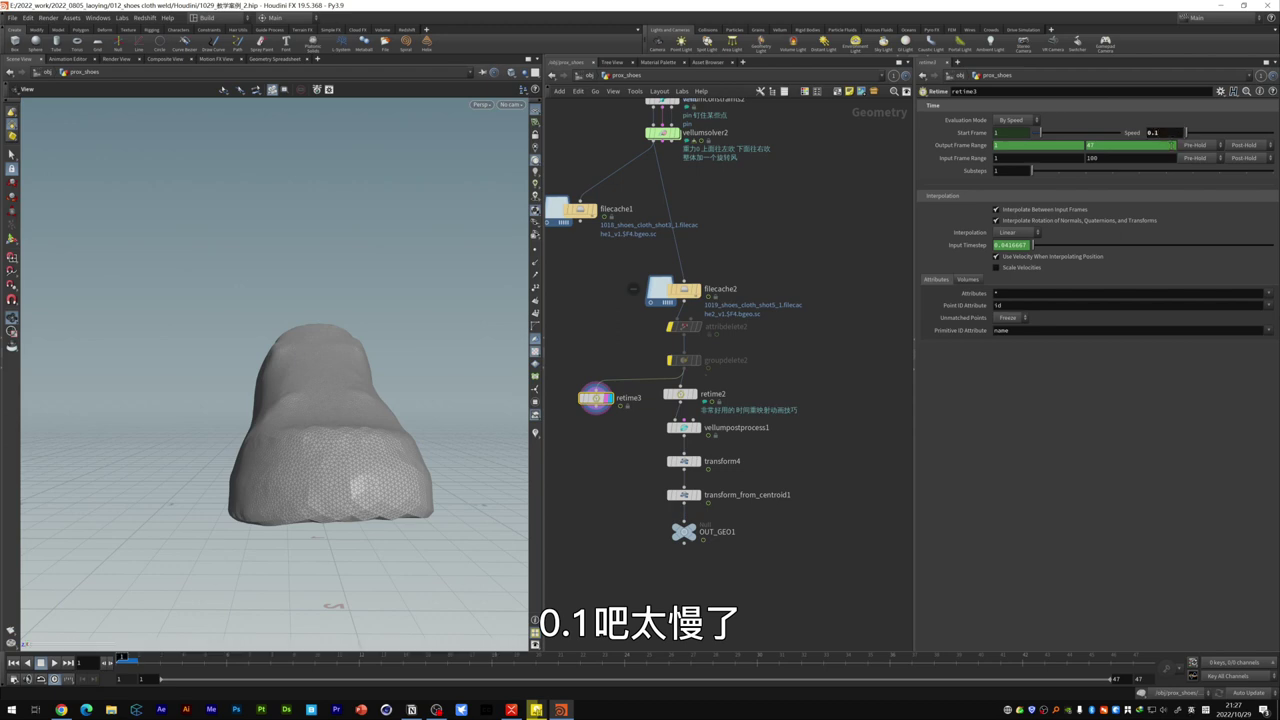
pyautogui.click(54, 663)
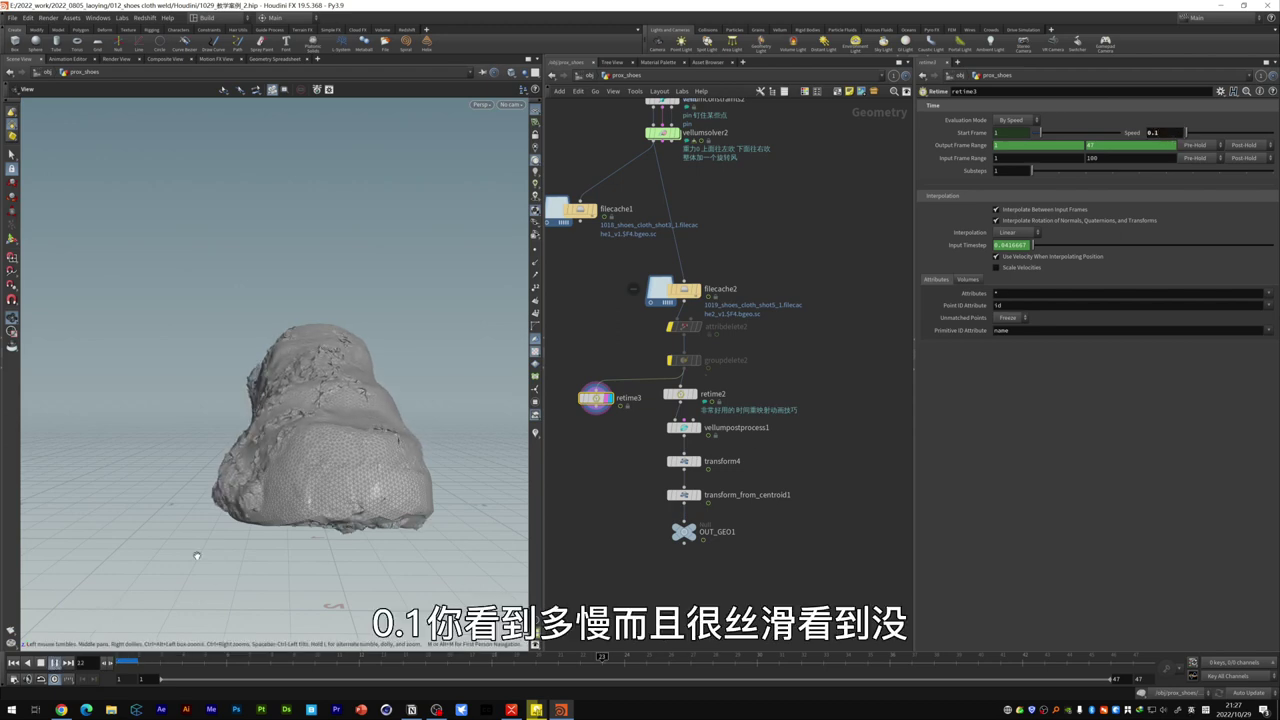
pyautogui.scroll(5, 388, 432)
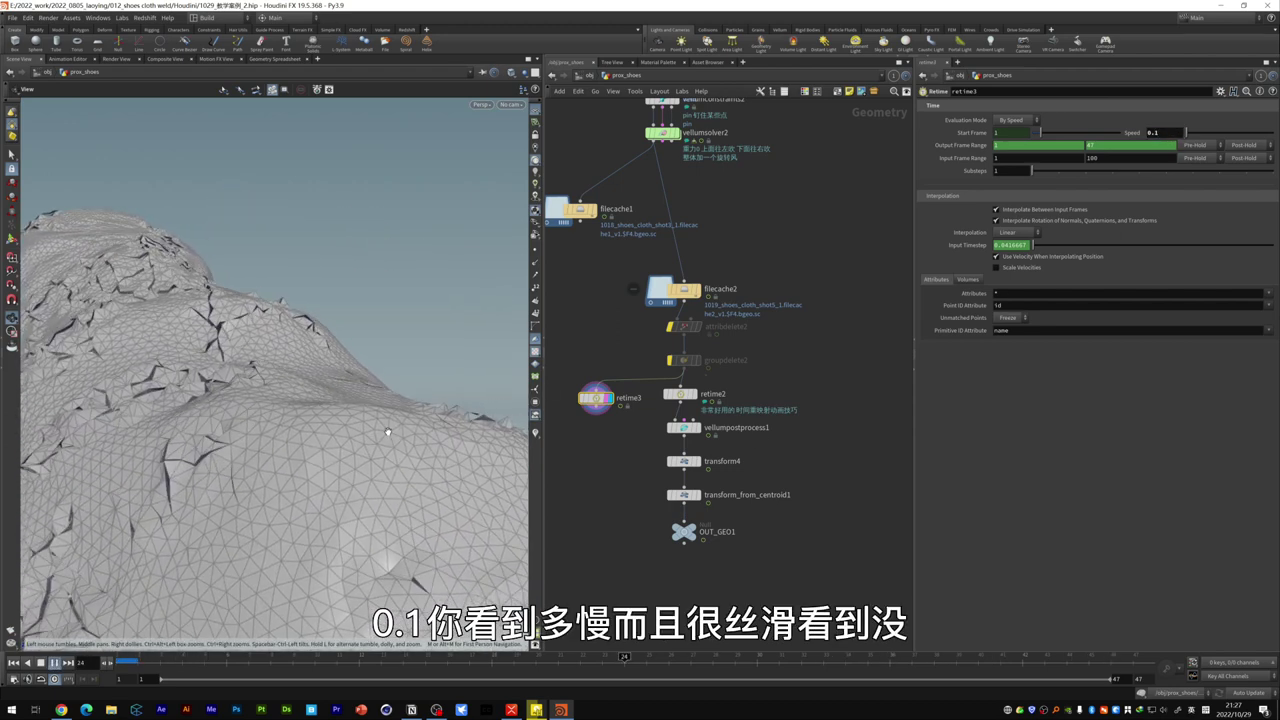
pyautogui.click(40, 663)
pyautogui.click(54, 663)
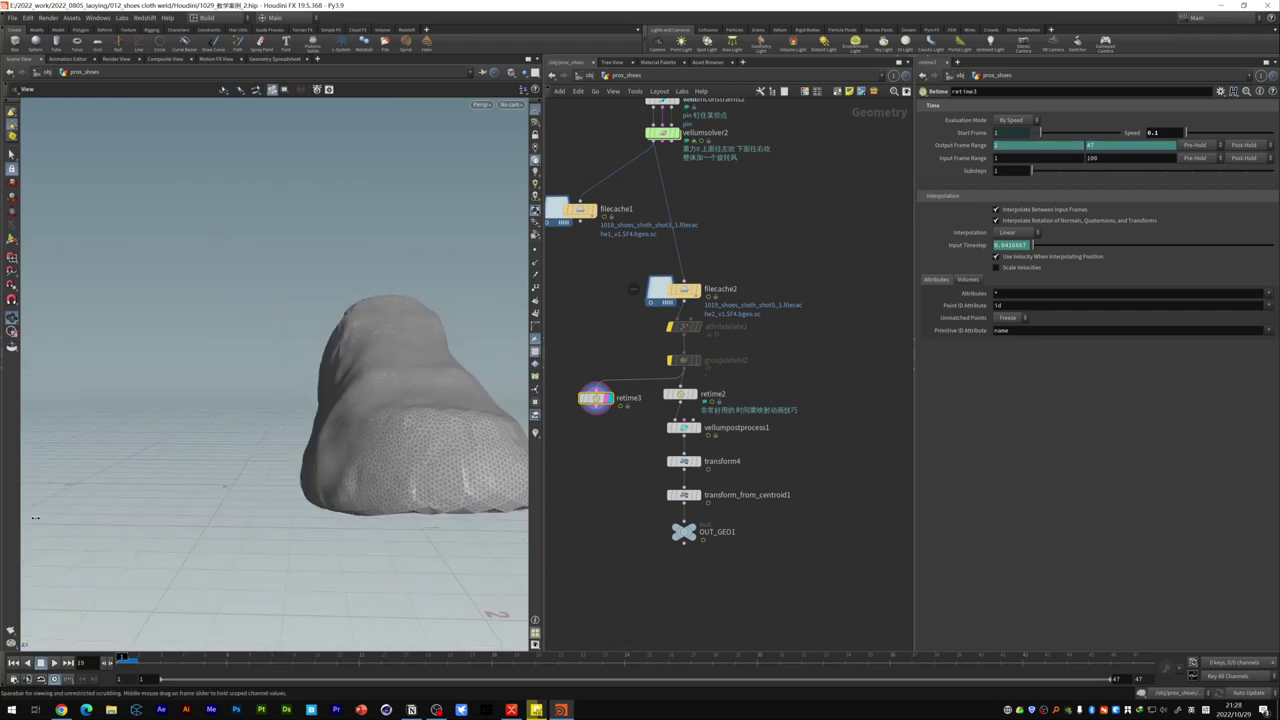
pyautogui.click(706, 486)
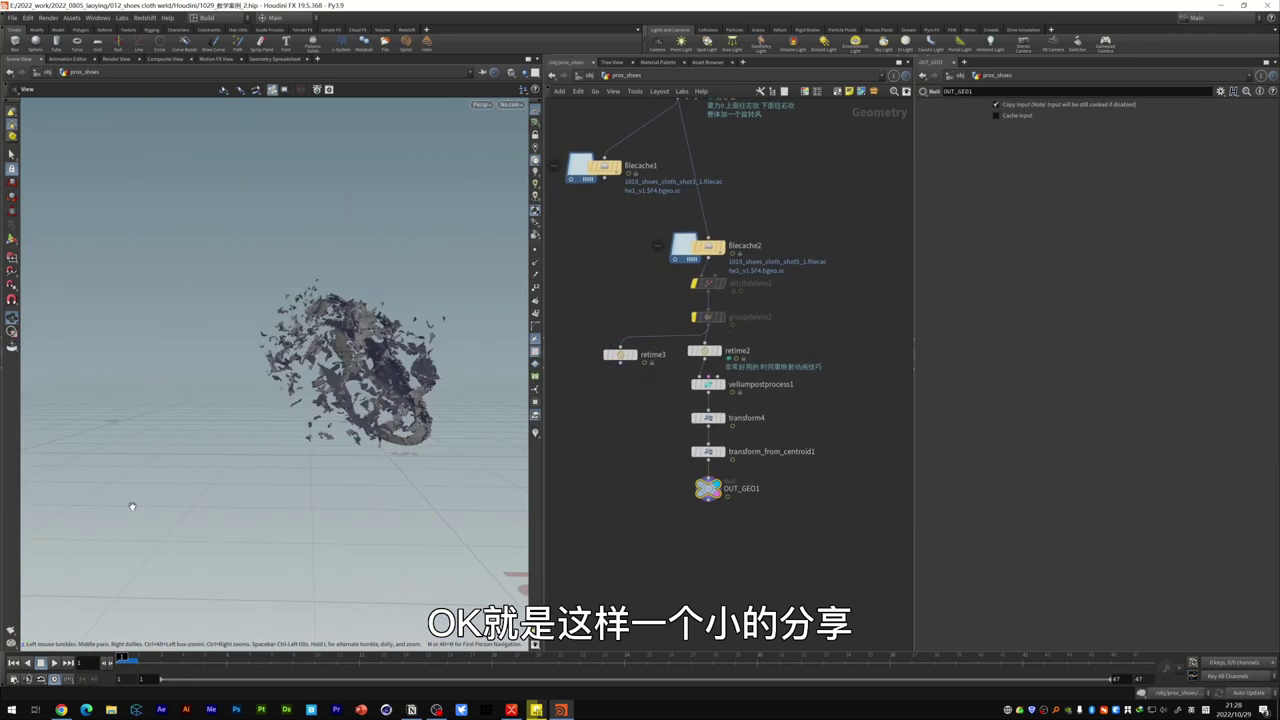